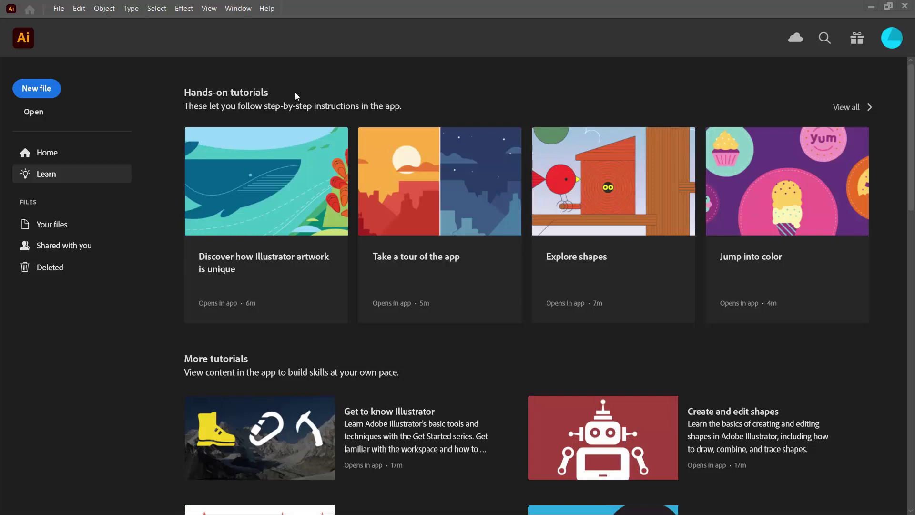
# Create a new 1000 x 1000 px web document in RGB colour mode with one artboard.
pyautogui.click(32, 88)
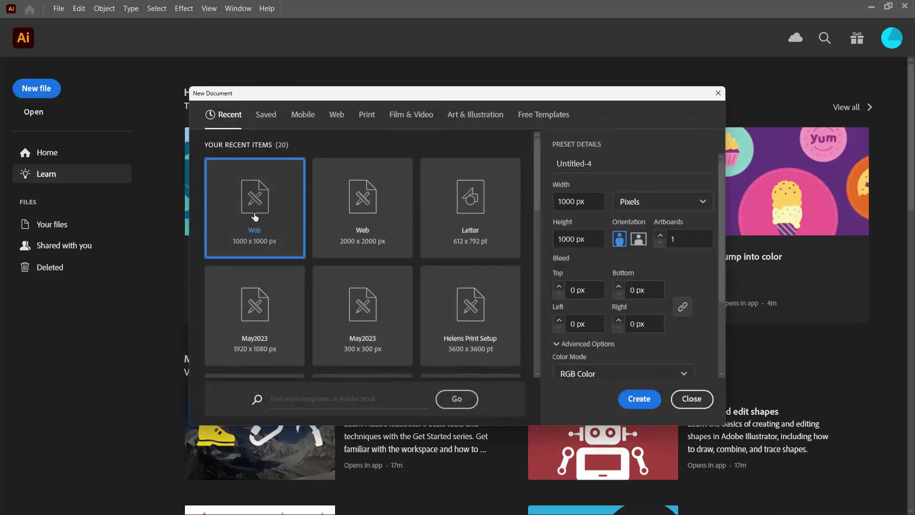
pyautogui.click(647, 400)
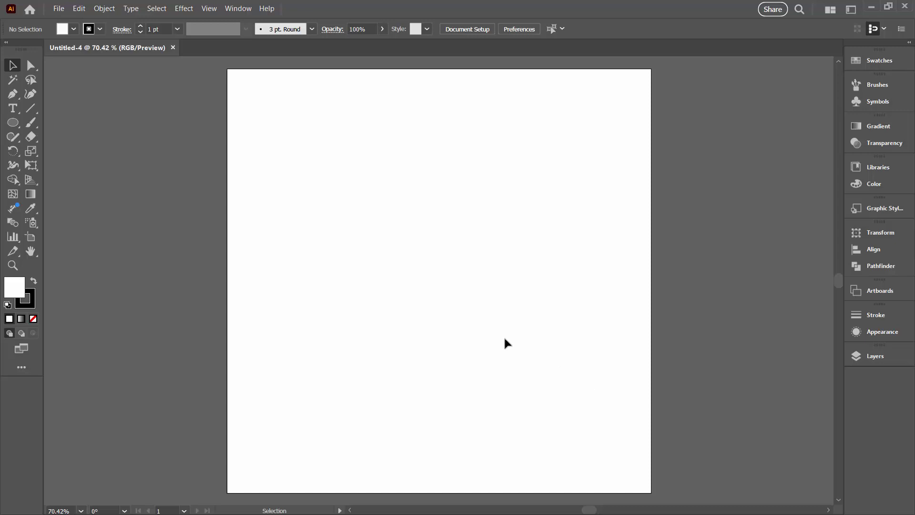
# Draw a 200 x 200 px circle with a teal green fill near the middle of the artboard.
pyautogui.click(12, 123)
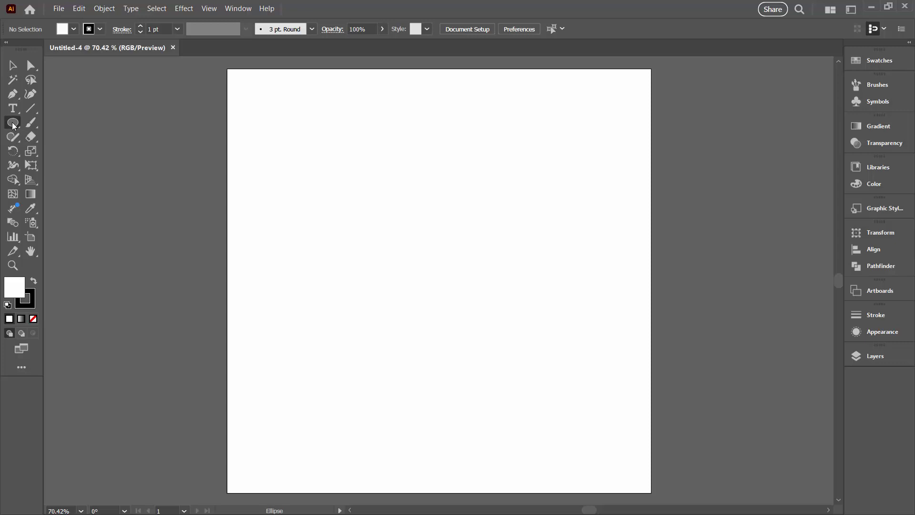
pyautogui.click(74, 29)
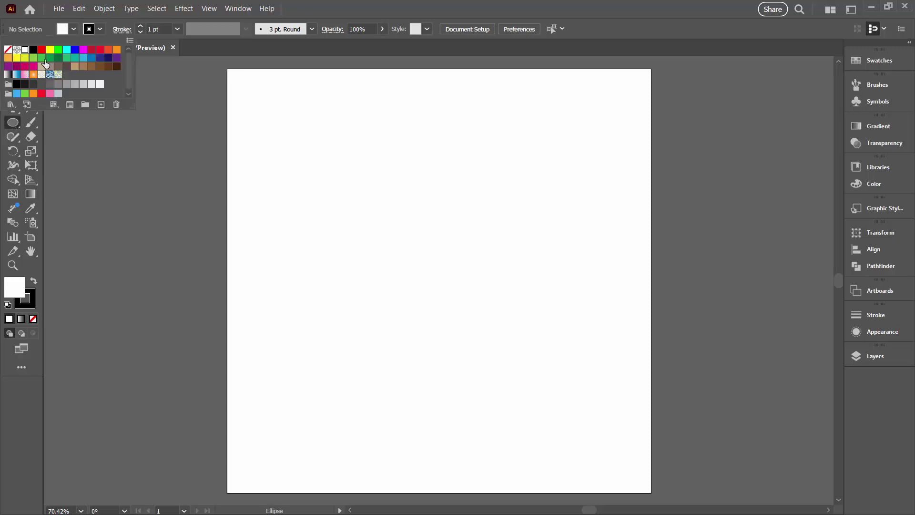
pyautogui.click(74, 58)
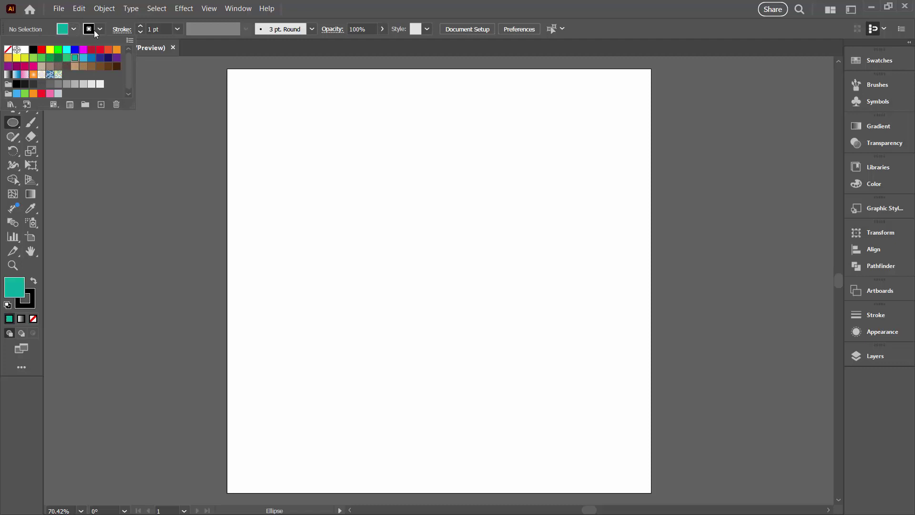
pyautogui.click(433, 229)
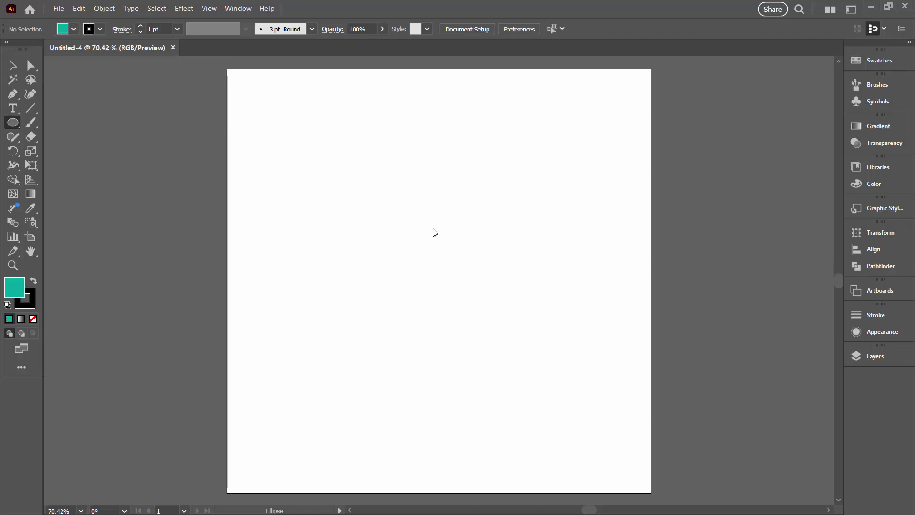
pyautogui.click(433, 228)
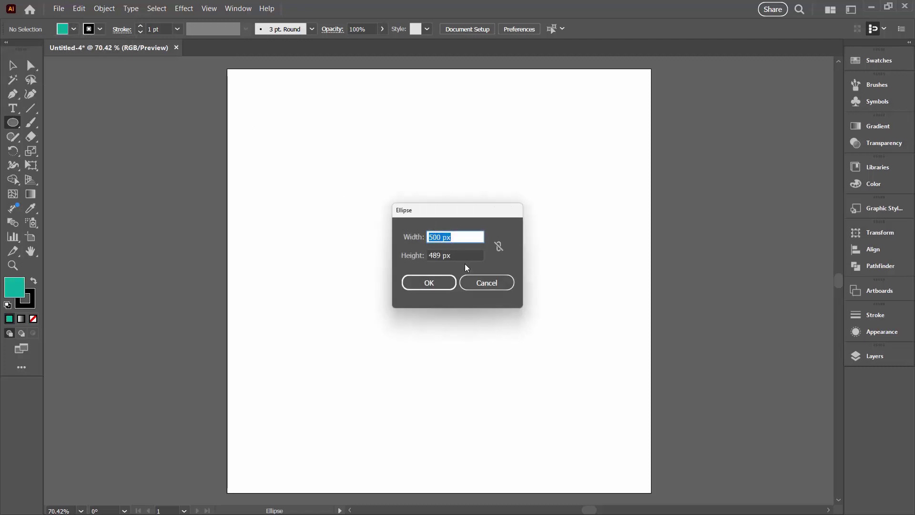
pyautogui.write('200')
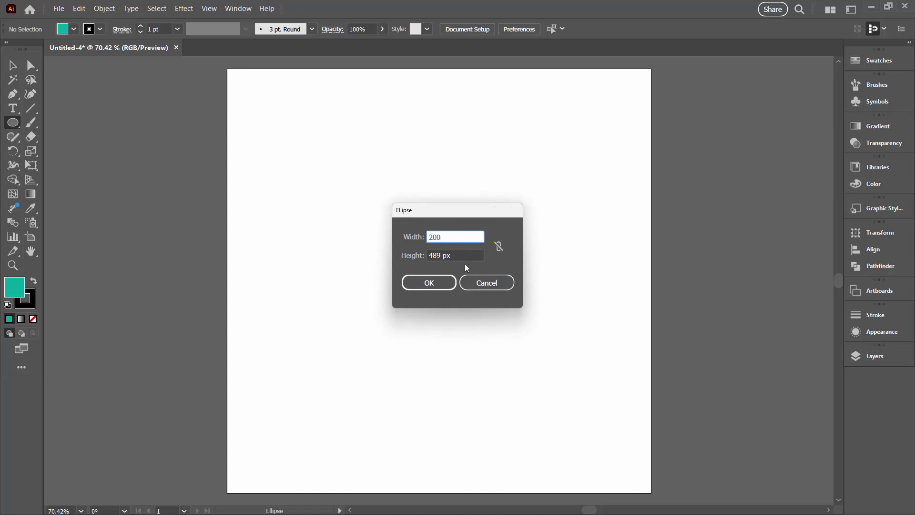
pyautogui.press('Tab')
pyautogui.write('20')
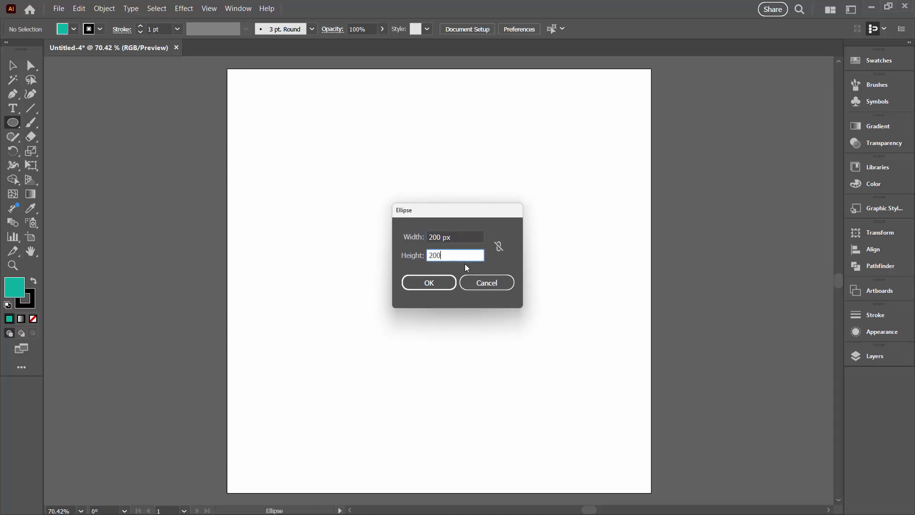
pyautogui.write('0')
pyautogui.click(446, 283)
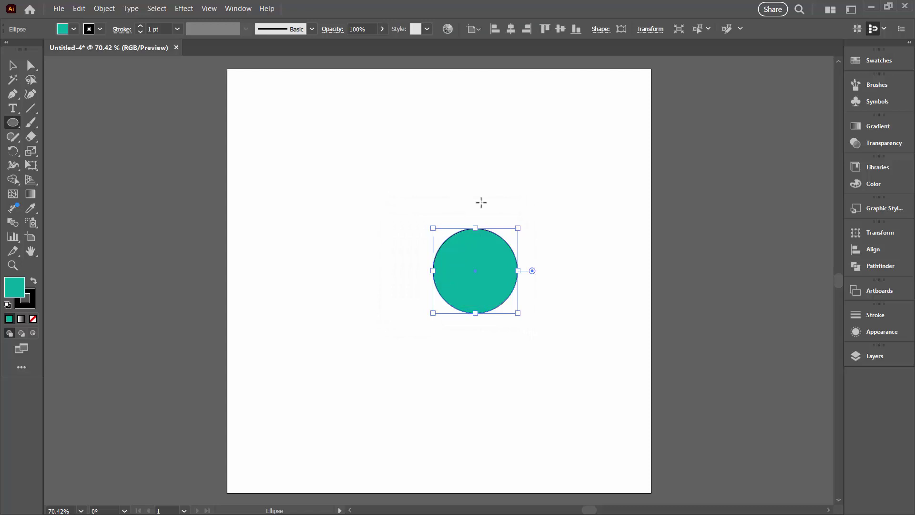
# Set the circle's stroke weight to 4 pt and align the stroke to the inside.
pyautogui.click(139, 26)
pyautogui.click(140, 26)
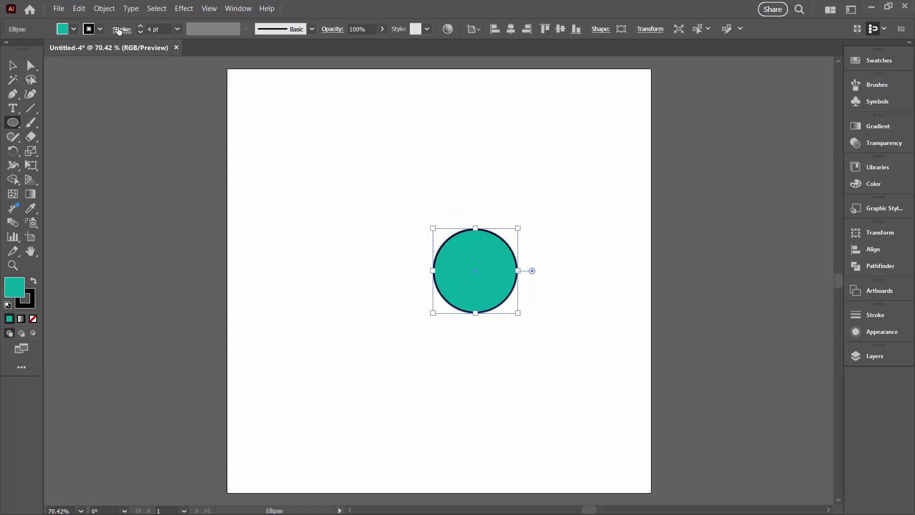
pyautogui.click(120, 30)
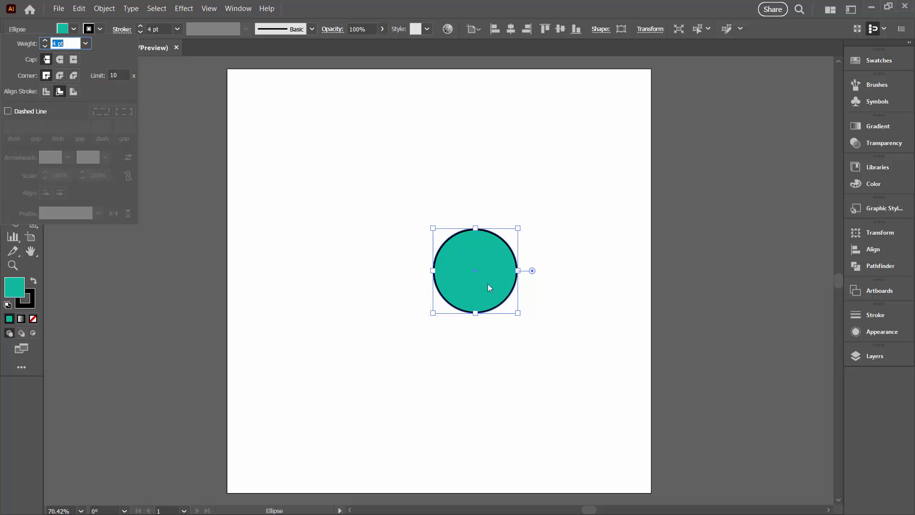
pyautogui.click(60, 92)
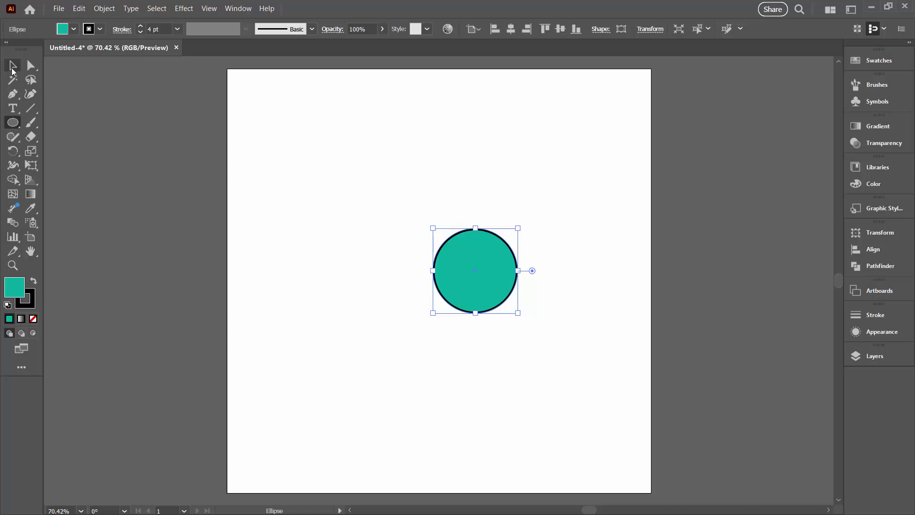
# Move the circle up and left on the artboard, then duplicate it 200 px to the right so the two circles touch.
pyautogui.click(12, 67)
pyautogui.moveTo(484, 290); pyautogui.dragTo(400, 248)
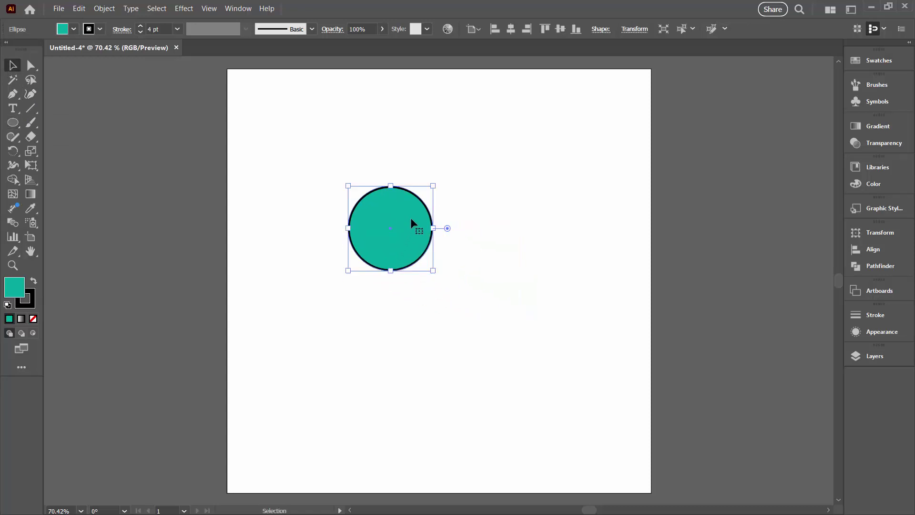
pyautogui.moveTo(411, 220); pyautogui.dragTo(494, 222)
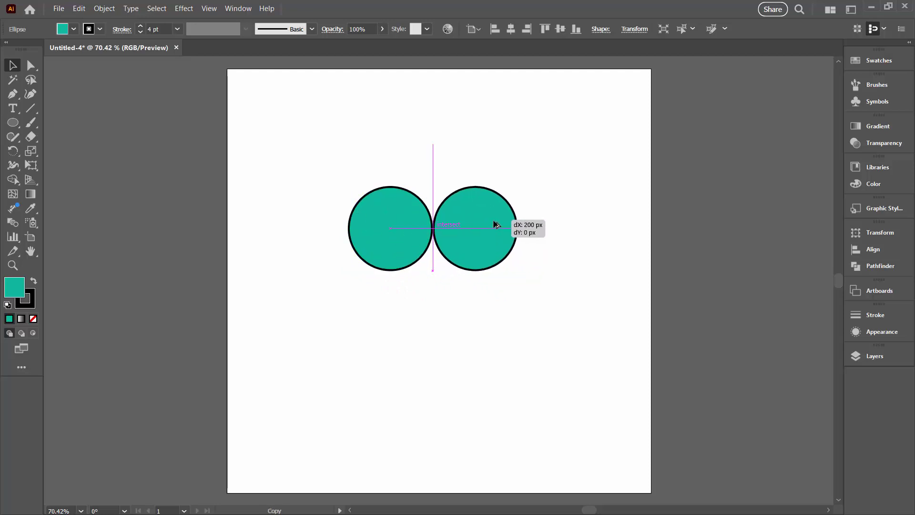
pyautogui.moveTo(494, 221); pyautogui.dragTo(494, 223)
# Vertically centre both circles on the artboard and set the alignment reference to the selection.
pyautogui.moveTo(338, 181); pyautogui.dragTo(519, 274)
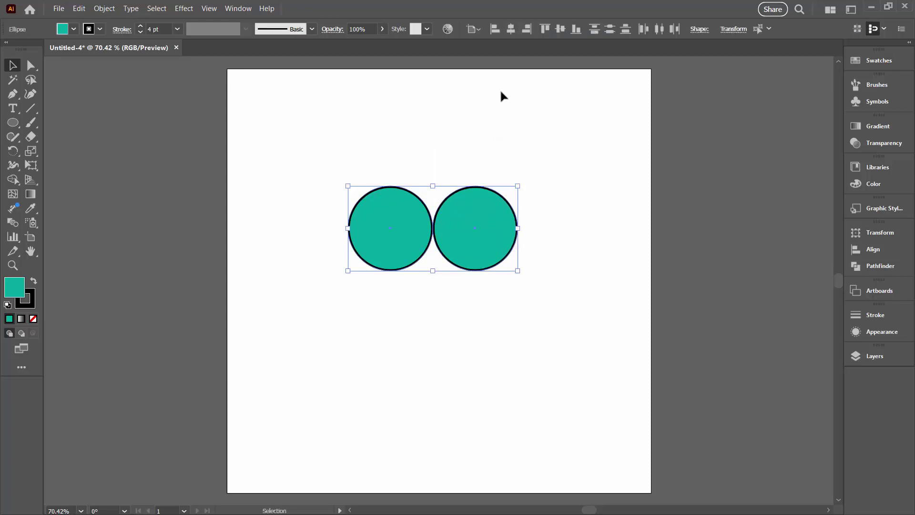
pyautogui.click(561, 28)
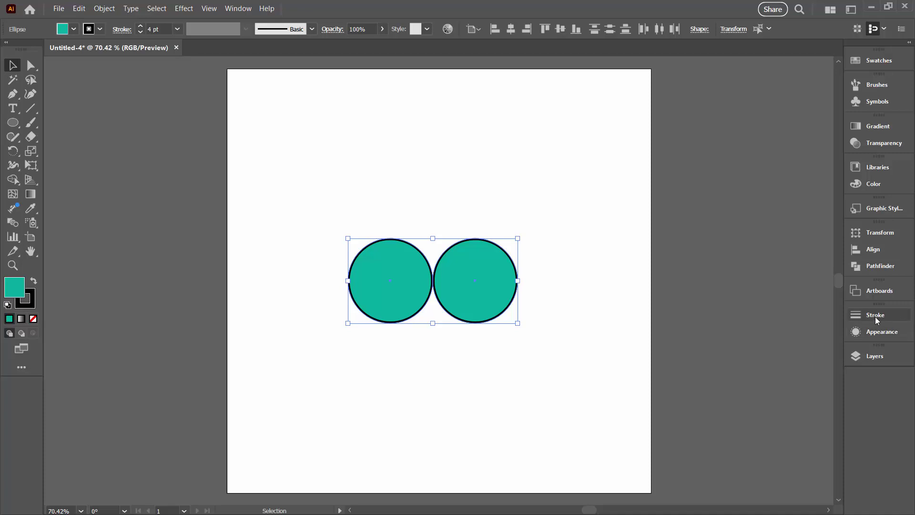
pyautogui.click(853, 251)
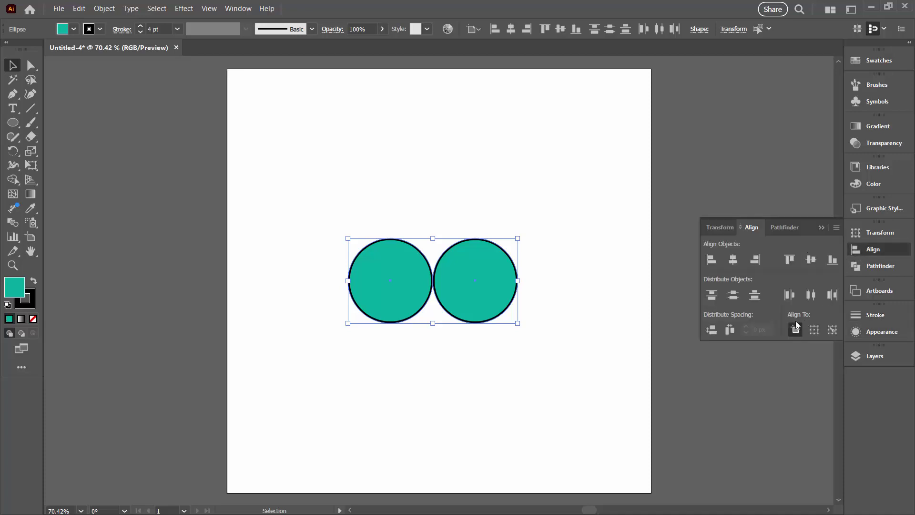
pyautogui.click(813, 330)
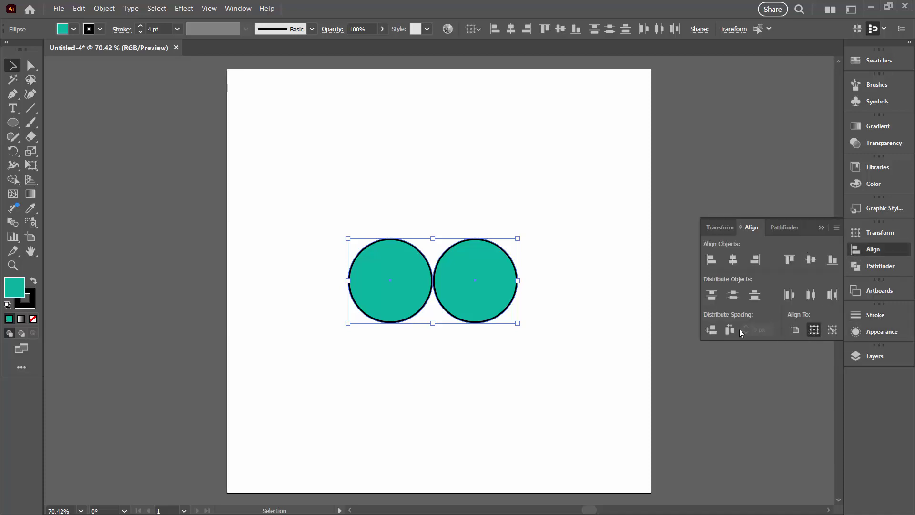
pyautogui.click(538, 312)
pyautogui.moveTo(330, 221); pyautogui.dragTo(570, 333)
pyautogui.click(544, 326)
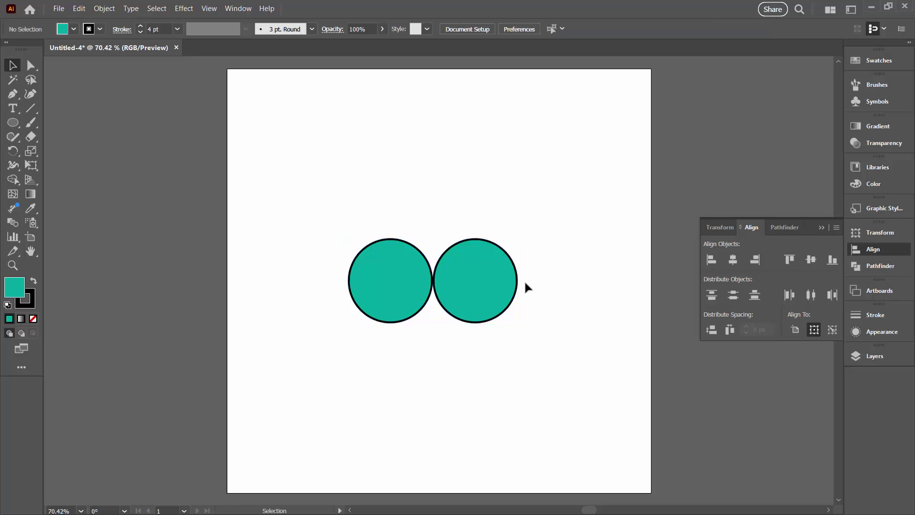
# Duplicate the right circle up and to the left, centring the copy above the point where the two circles touch.
pyautogui.moveTo(474, 284); pyautogui.dragTo(432, 239)
pyautogui.click(521, 358)
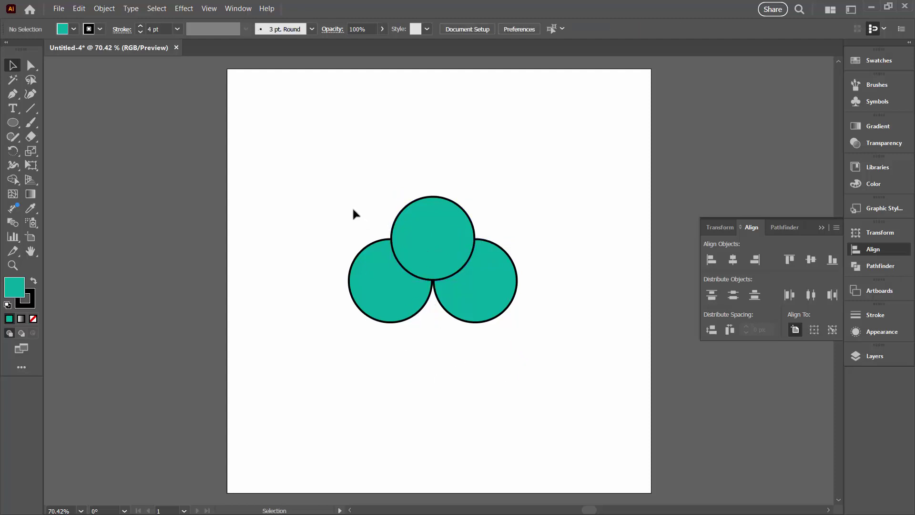
# Examine in outline mode whether the three circles' anchor points coincide, then return to GPU preview with the artboard fitted in the window.
pyautogui.moveTo(443, 278); pyautogui.dragTo(464, 280)
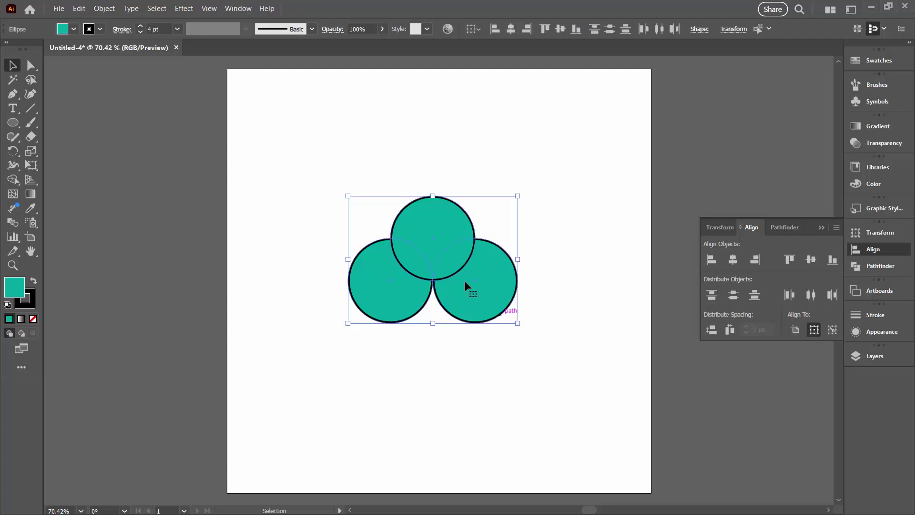
pyautogui.click(213, 10)
pyautogui.click(251, 24)
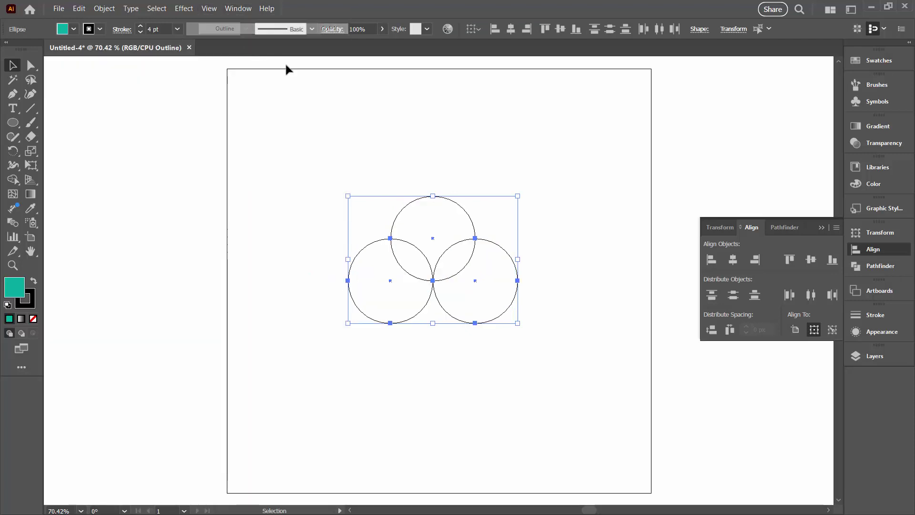
pyautogui.press('z')
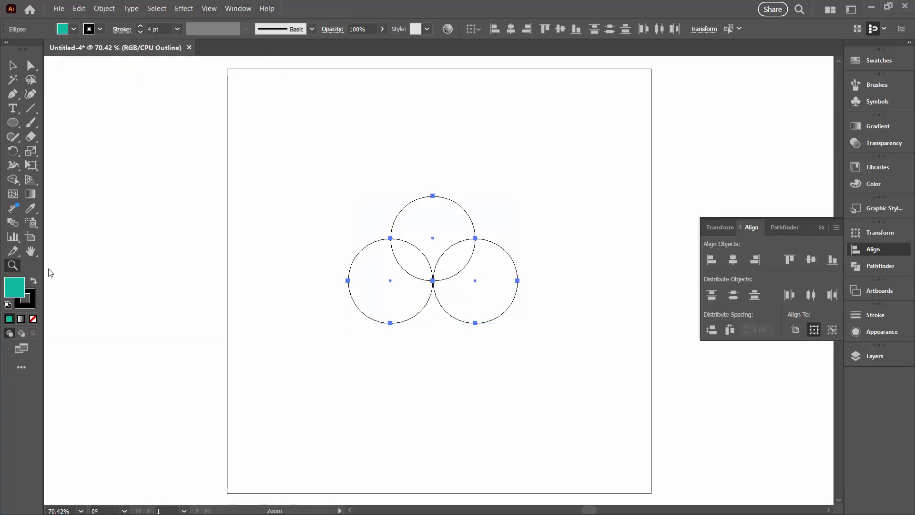
pyautogui.moveTo(400, 250); pyautogui.dragTo(467, 333)
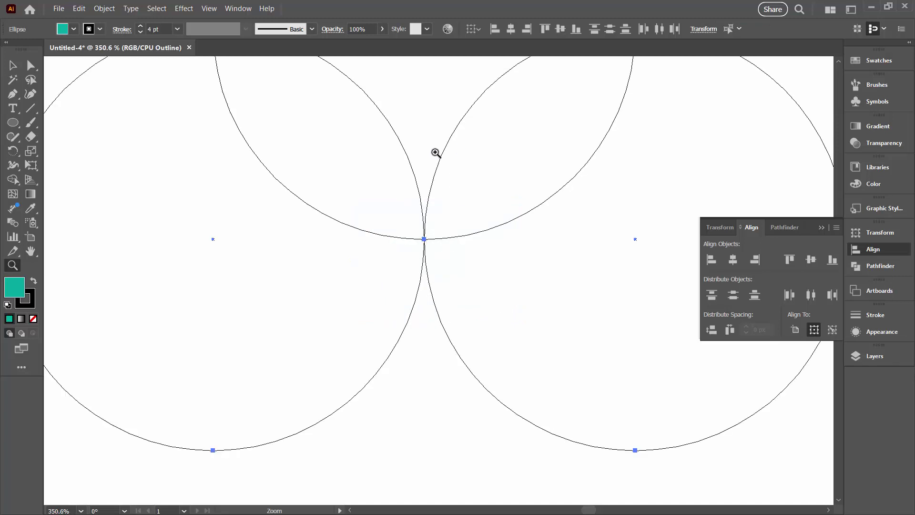
pyautogui.moveTo(398, 129); pyautogui.dragTo(392, 231)
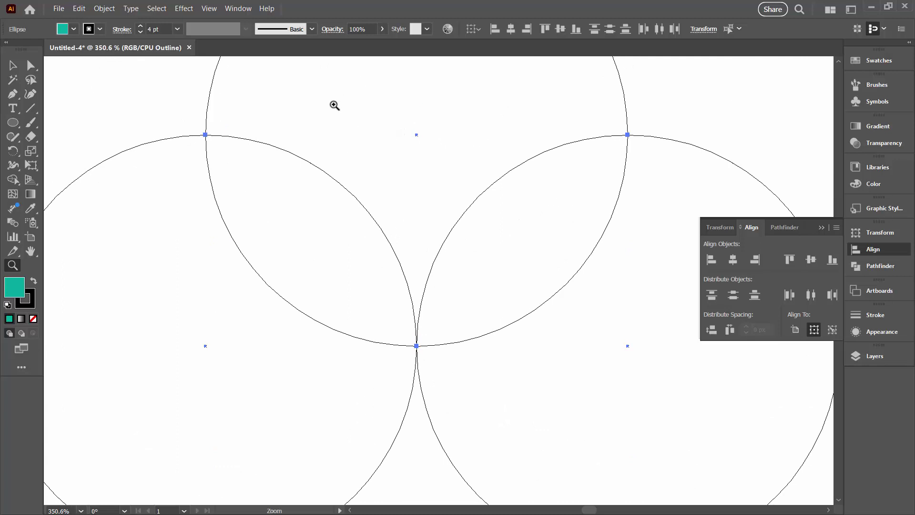
pyautogui.click(209, 8)
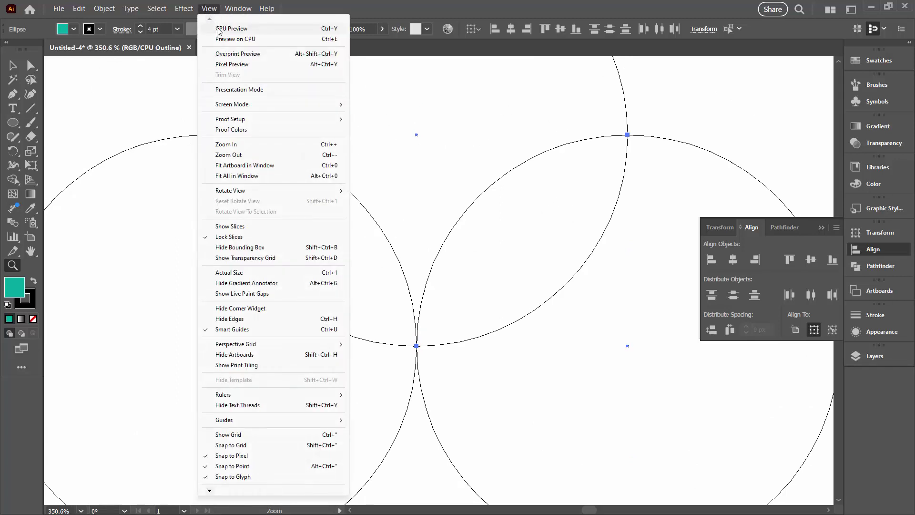
pyautogui.click(219, 30)
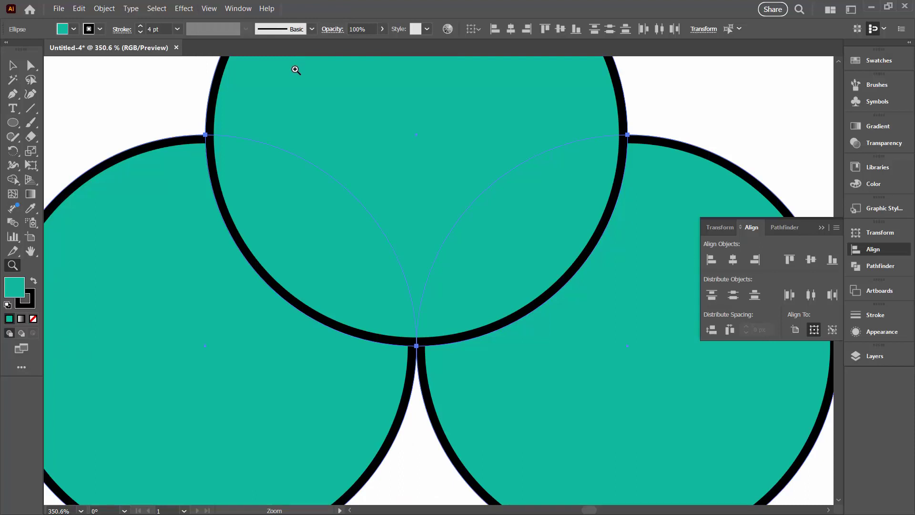
pyautogui.press('ctrl')
pyautogui.hotkey('ctrl', '0')
pyautogui.press('v')
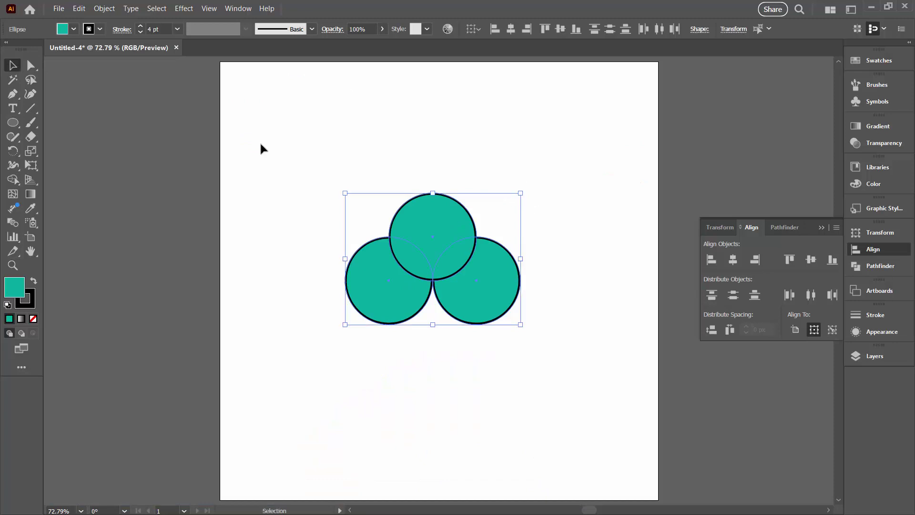
# Cut the three circles into a single scallop with the Shape Builder, keeping the upper circle's non-overlapping area and deleting the rest.
pyautogui.moveTo(261, 144); pyautogui.dragTo(552, 365)
pyautogui.click(12, 180)
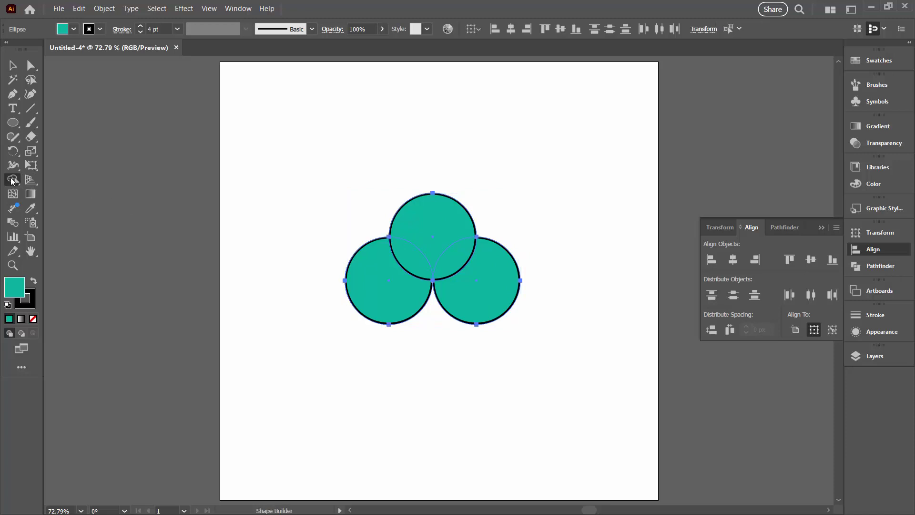
pyautogui.click(12, 180)
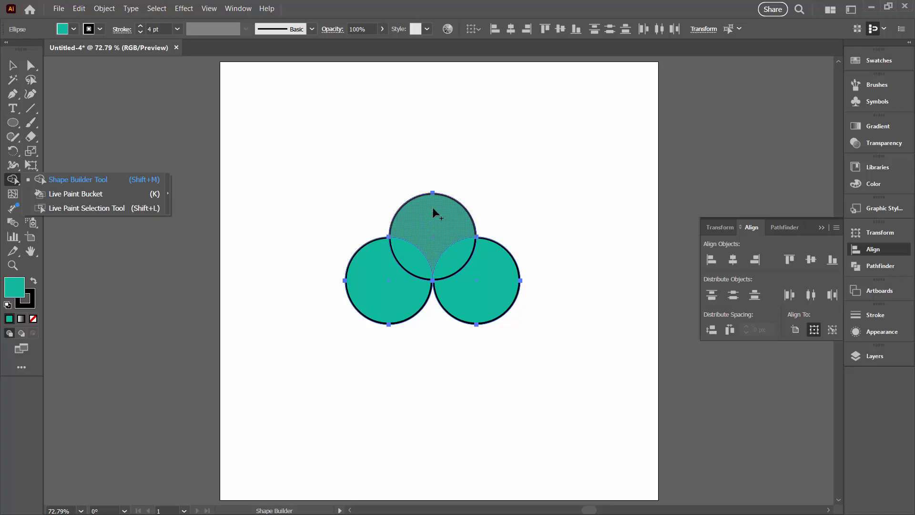
pyautogui.click(434, 231)
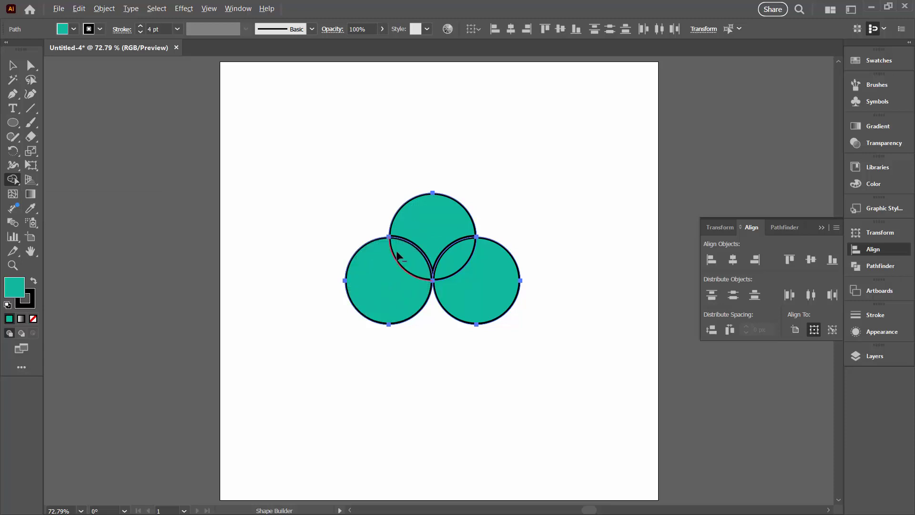
pyautogui.moveTo(408, 259); pyautogui.dragTo(388, 288)
pyautogui.moveTo(455, 262)
pyautogui.mouseDown()
pyautogui.moveTo(476, 306)
pyautogui.moveTo(491, 304)
pyautogui.mouseUp()
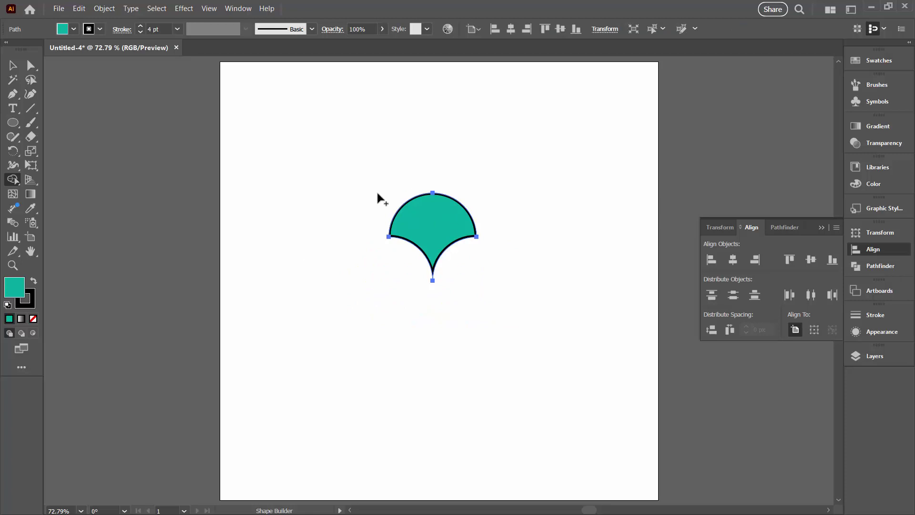
pyautogui.press('v')
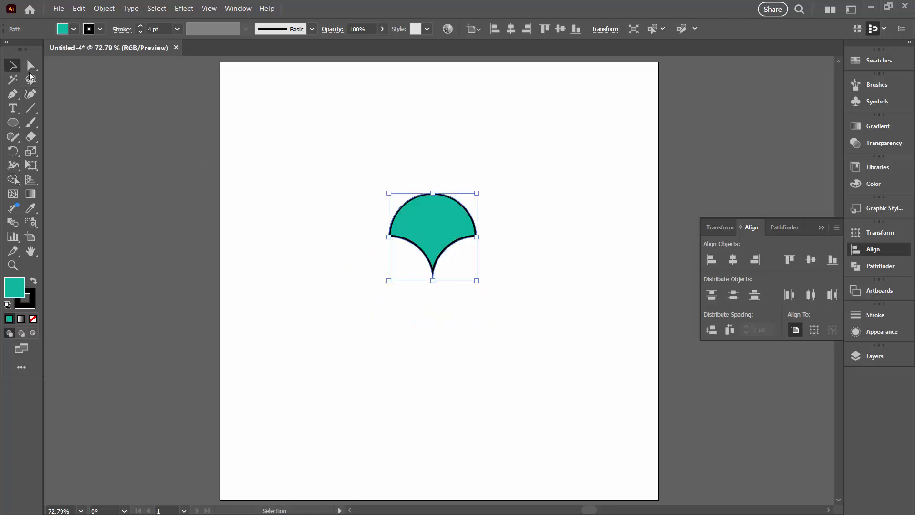
# Detach the Transform settings into a floating panel beside the artboard and collapse the alignment and Pathfinder group.
pyautogui.click(238, 8)
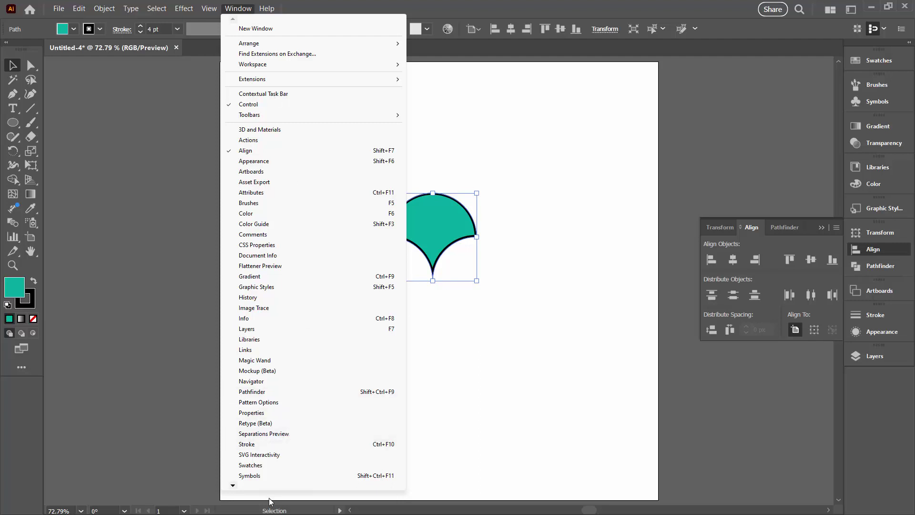
pyautogui.moveTo(233, 489)
pyautogui.click(258, 399)
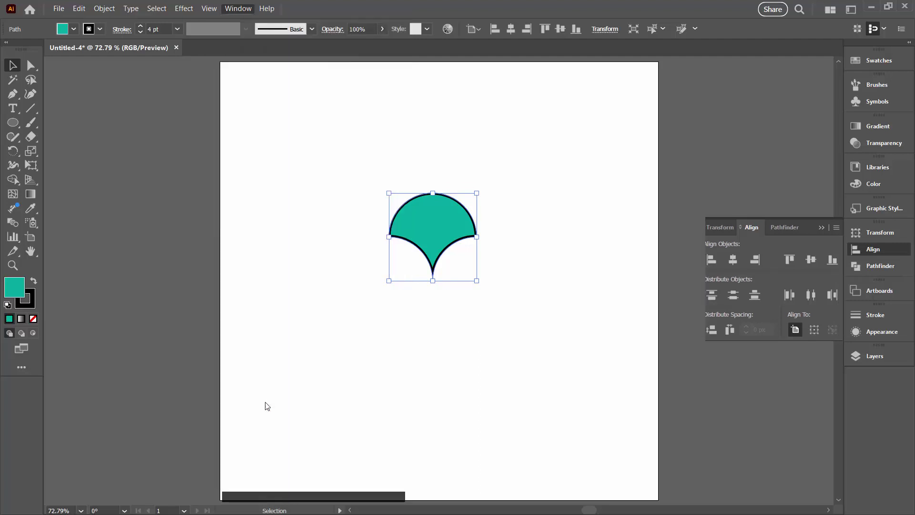
pyautogui.moveTo(762, 218); pyautogui.dragTo(123, 117)
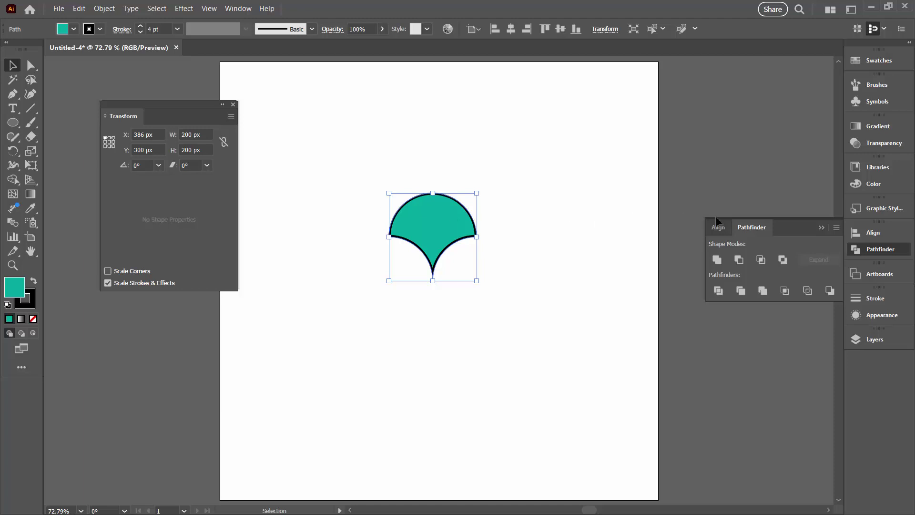
pyautogui.click(821, 228)
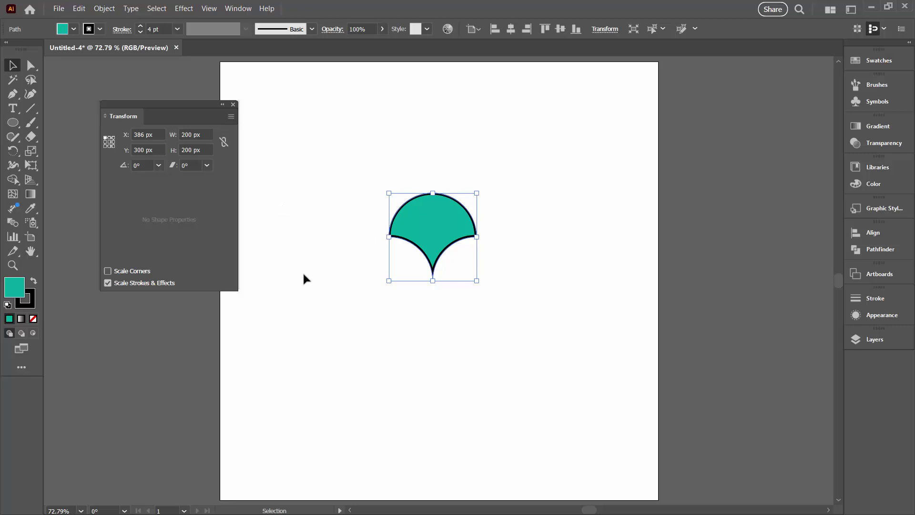
# Copy the upper arc of the scallop through its top anchor point, paste it as a half circle and move it above the scallop's right side.
pyautogui.click(30, 65)
pyautogui.click(391, 167)
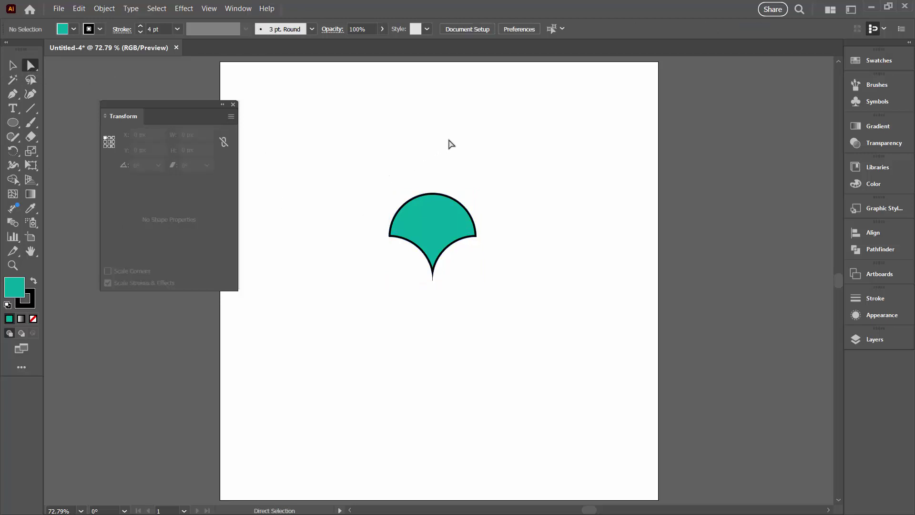
pyautogui.click(433, 193)
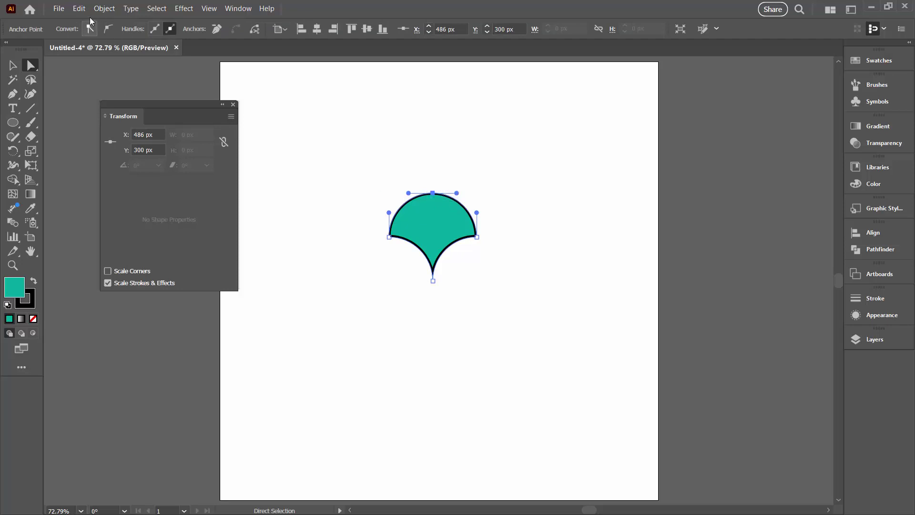
pyautogui.click(78, 8)
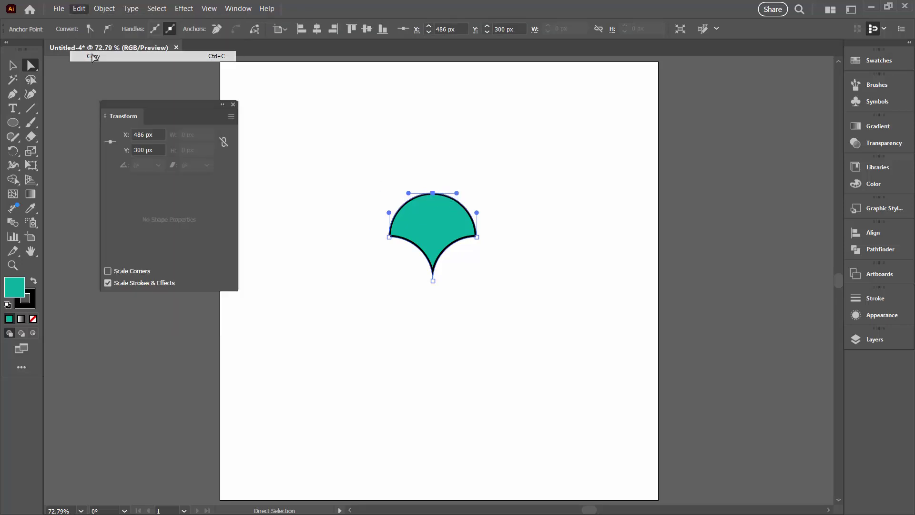
pyautogui.click(99, 67)
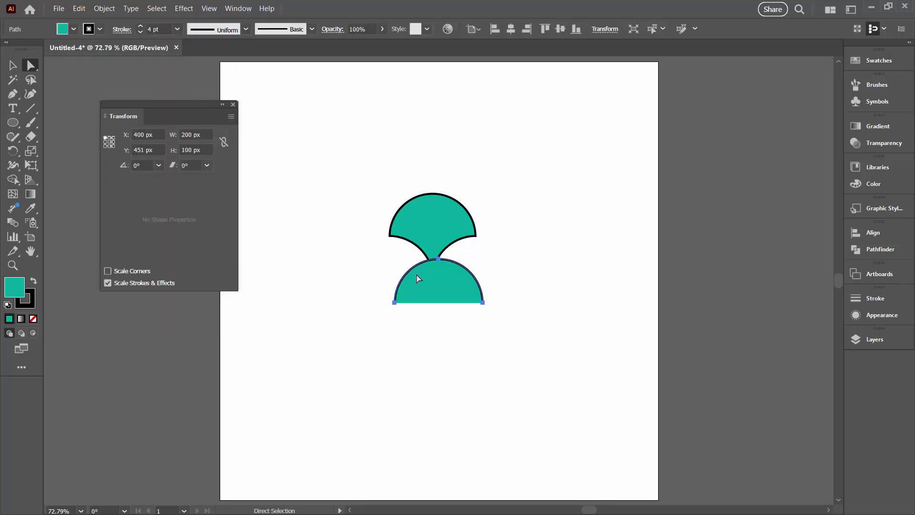
pyautogui.press('v')
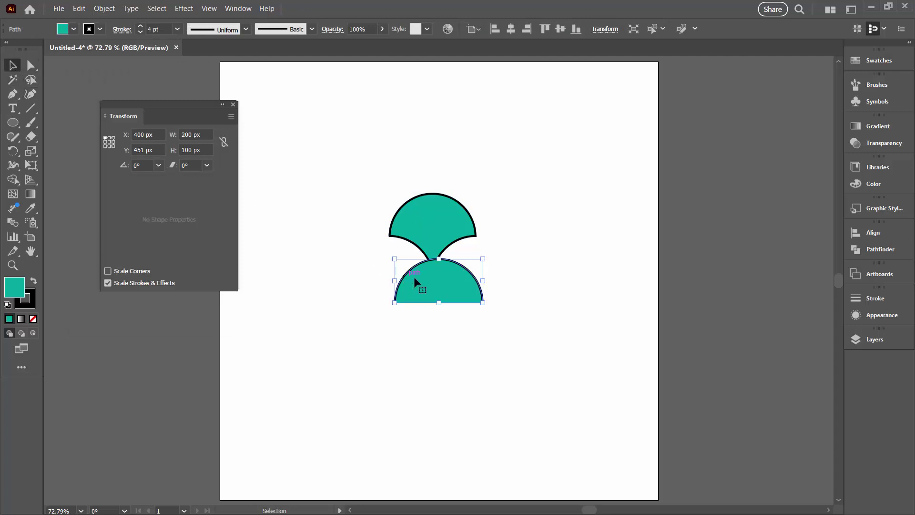
pyautogui.moveTo(465, 266); pyautogui.dragTo(566, 149)
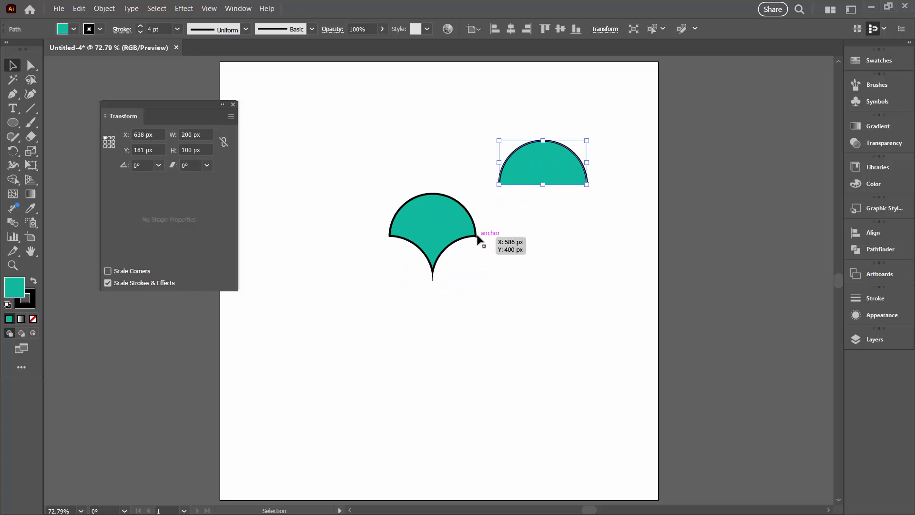
# Draw a white ellipse about 37 x 42 px with a 2 pt black stroke between the scallop and the half circle.
pyautogui.press('z')
pyautogui.hotkey('ctrl', 'shift', 'a')
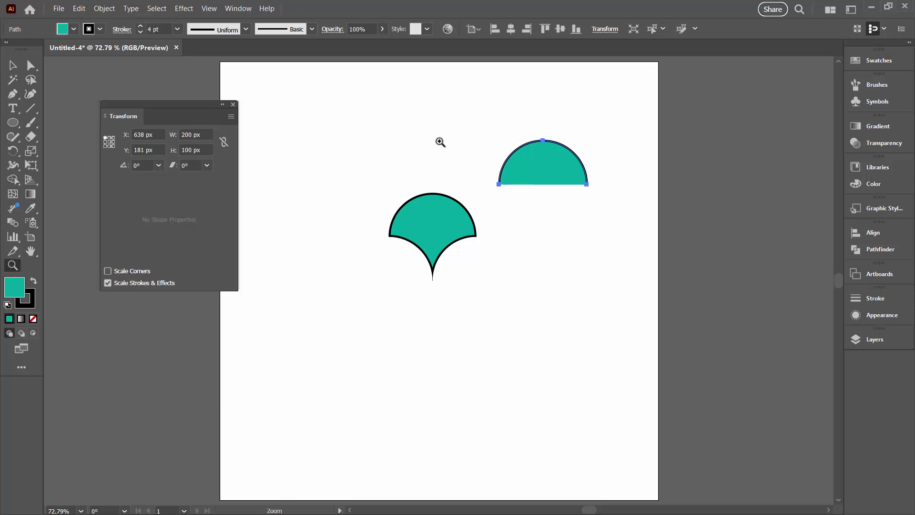
pyautogui.moveTo(477, 125); pyautogui.dragTo(522, 157)
pyautogui.click(570, 221)
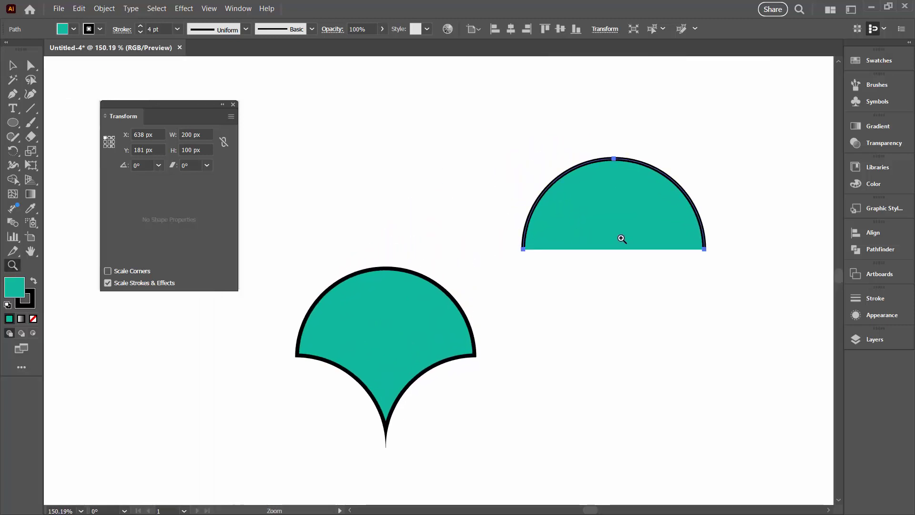
pyautogui.click(12, 65)
pyautogui.click(509, 156)
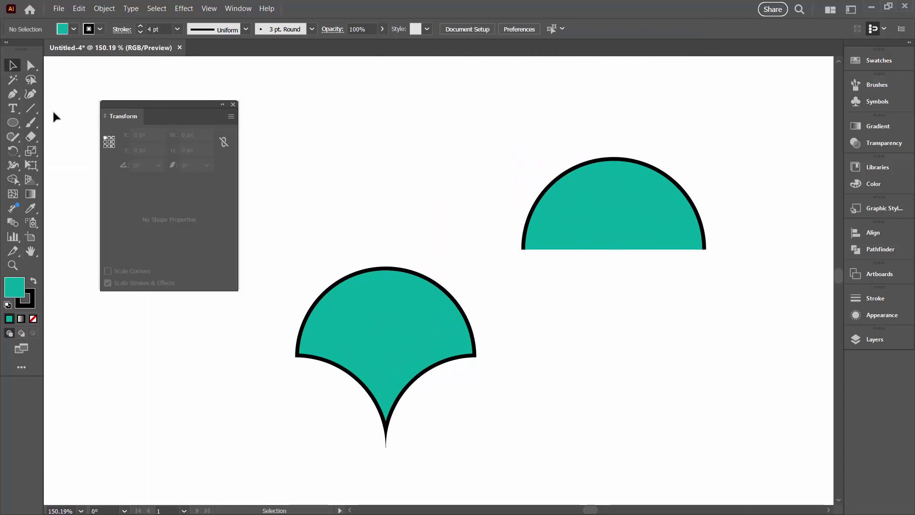
pyautogui.moveTo(12, 123); pyautogui.dragTo(50, 148)
pyautogui.click(74, 29)
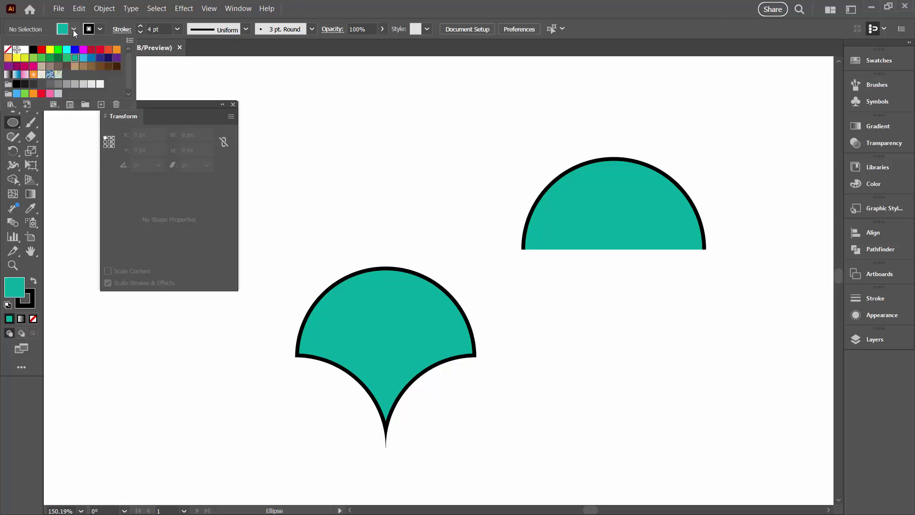
pyautogui.click(24, 50)
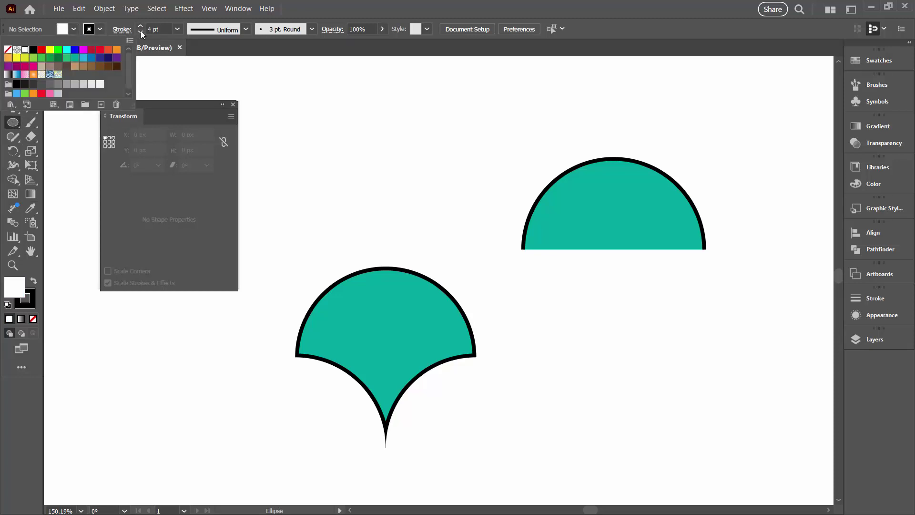
pyautogui.press('Escape')
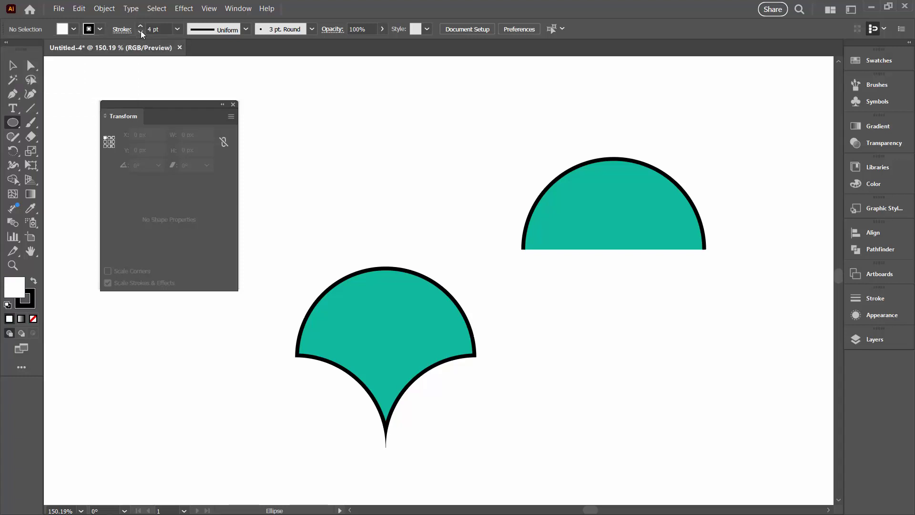
pyautogui.click(140, 31)
pyautogui.moveTo(413, 130); pyautogui.dragTo(447, 168)
# Convert the ellipse's bottom anchor point to a corner and pull it down about 11 px to form a teardrop.
pyautogui.click(32, 67)
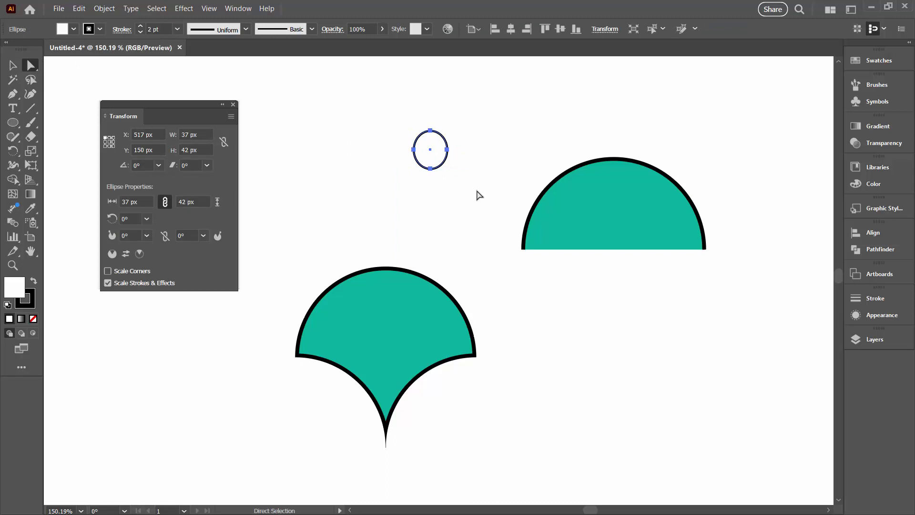
pyautogui.click(440, 184)
pyautogui.click(428, 170)
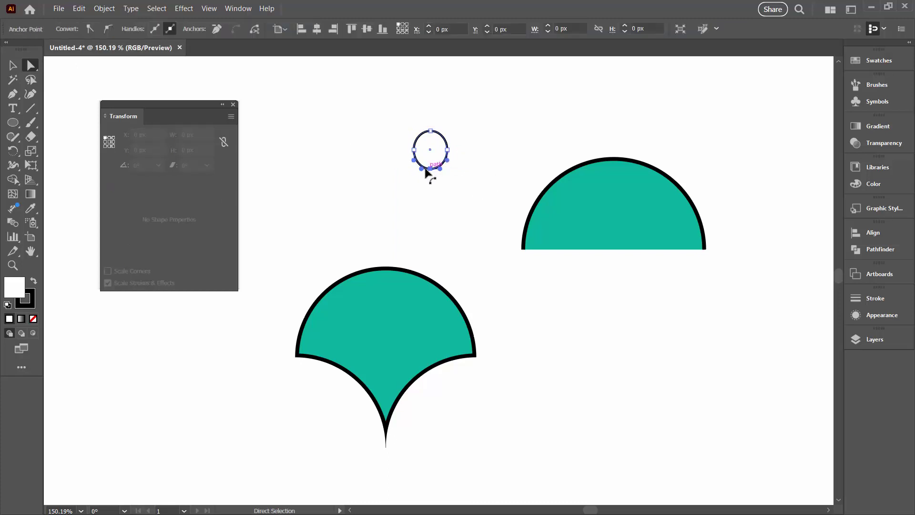
pyautogui.moveTo(435, 185); pyautogui.dragTo(427, 162)
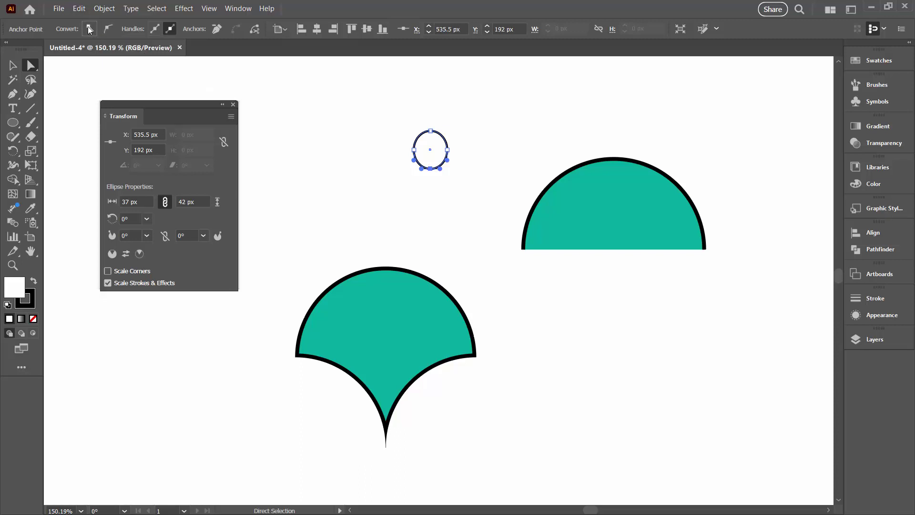
pyautogui.click(89, 29)
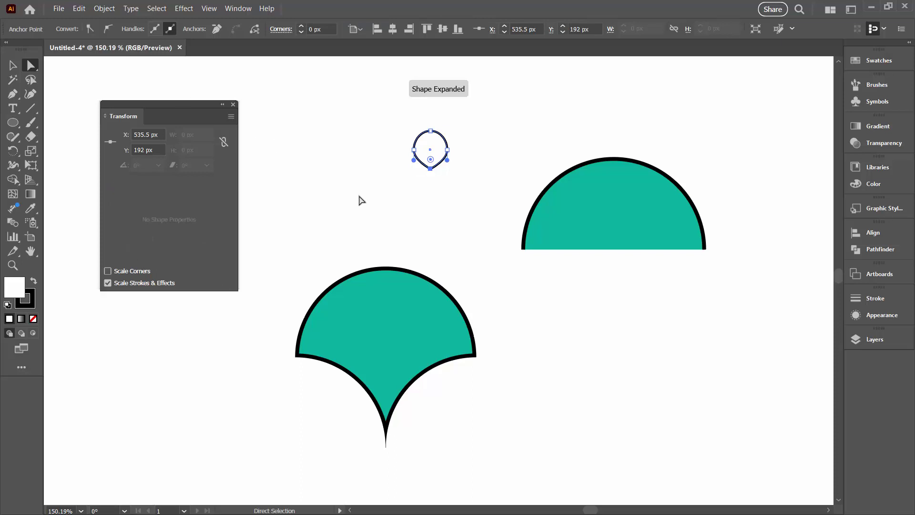
pyautogui.moveTo(427, 171); pyautogui.dragTo(413, 184)
# Place the teardrop near the top of the half circle at about 28 x 47 px and horizontally centre both shapes.
pyautogui.click(13, 65)
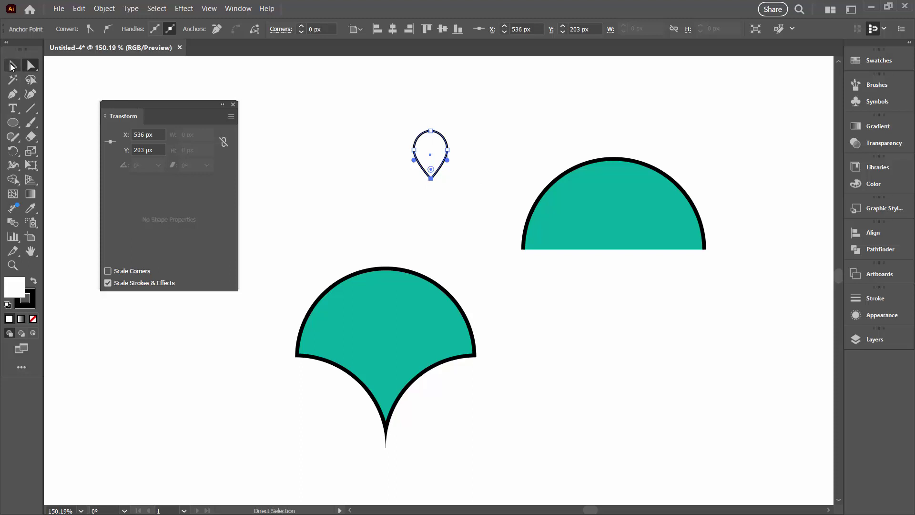
pyautogui.moveTo(447, 155); pyautogui.dragTo(620, 204)
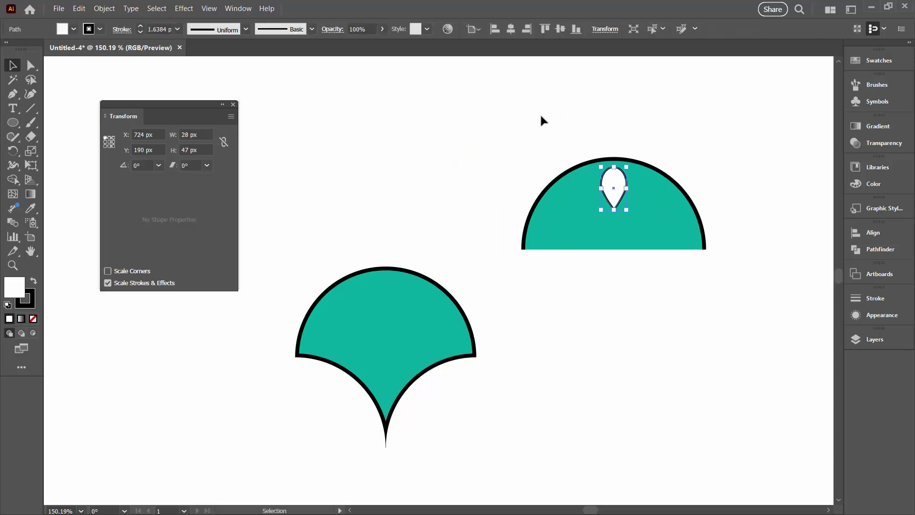
pyautogui.moveTo(539, 118); pyautogui.dragTo(721, 276)
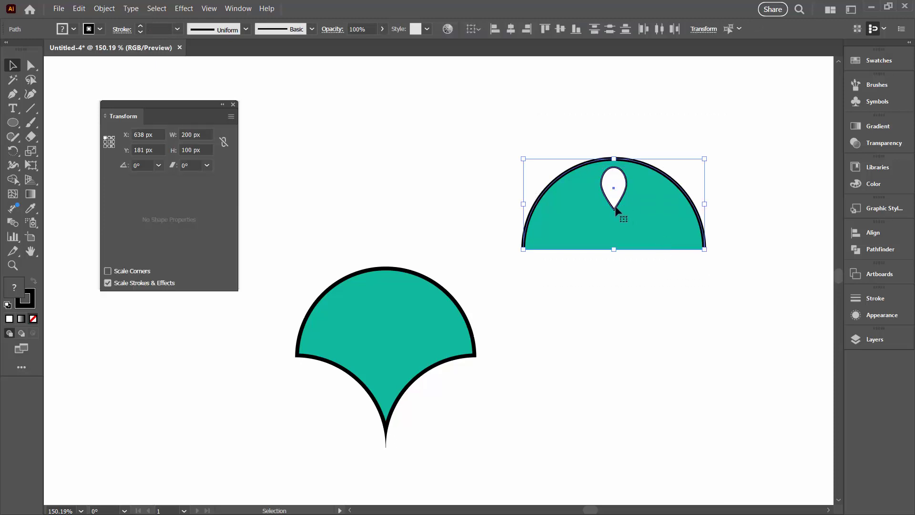
pyautogui.click(855, 233)
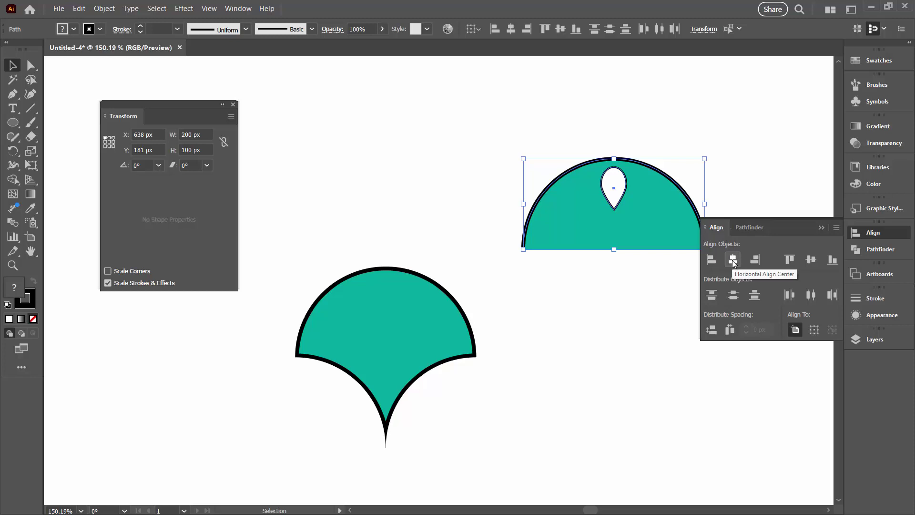
pyautogui.click(733, 260)
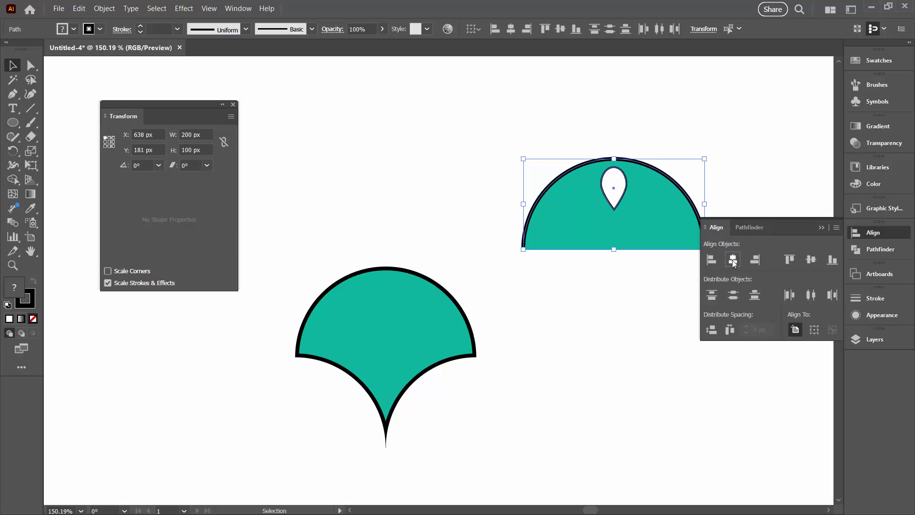
# Narrow the teardrop to about 22 px wide and add a Transform effect to it with a 15° rotation.
pyautogui.click(612, 191)
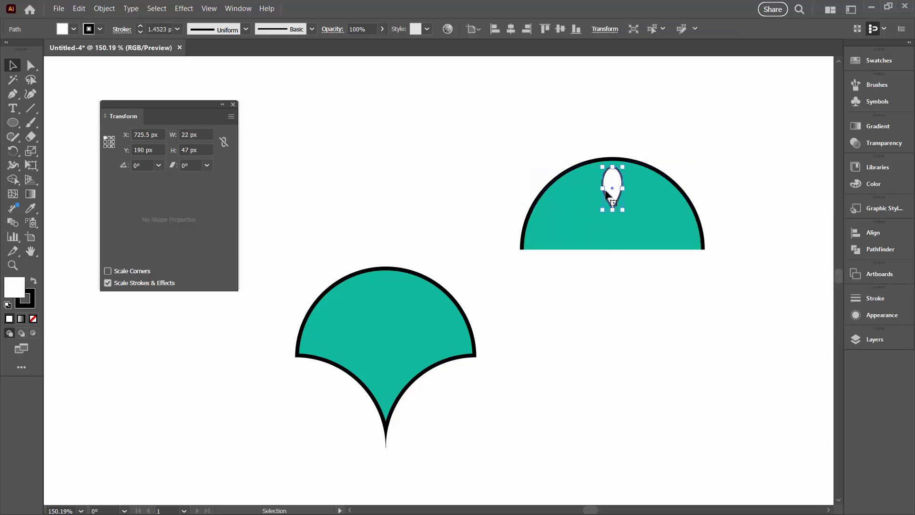
pyautogui.click(184, 8)
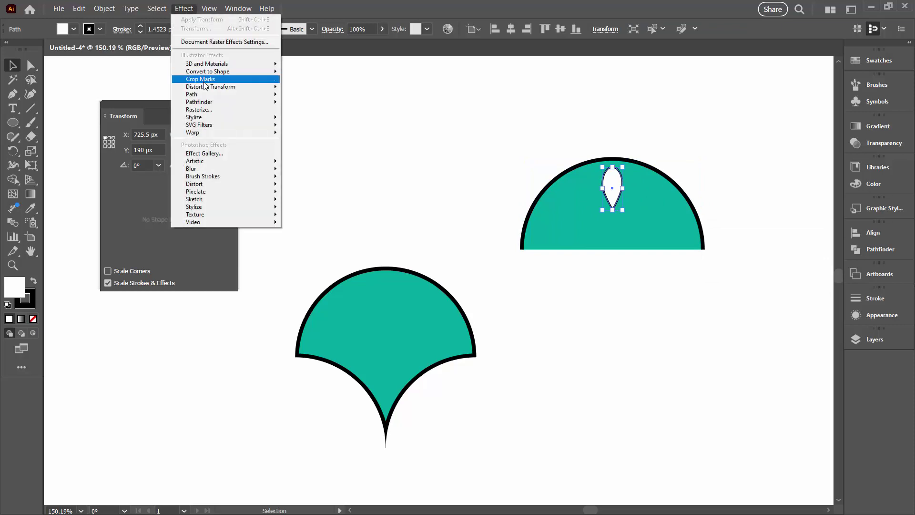
pyautogui.moveTo(205, 87)
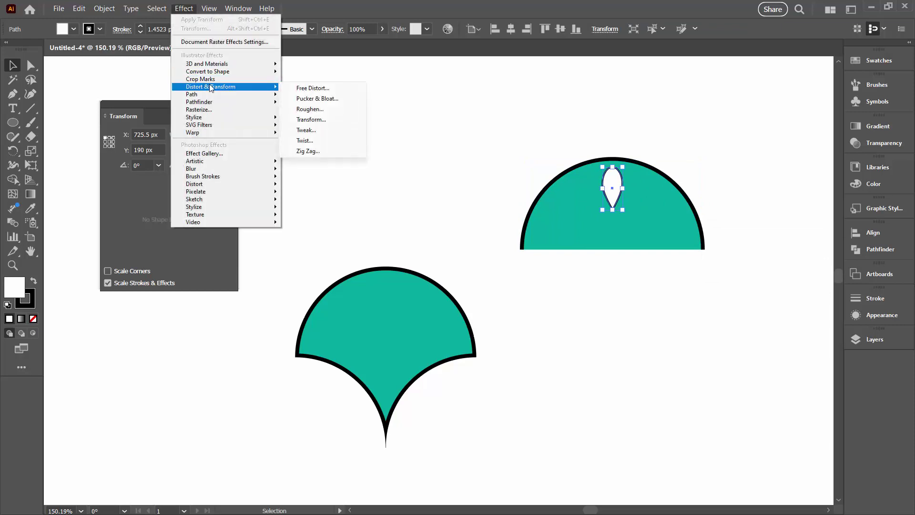
pyautogui.click(308, 119)
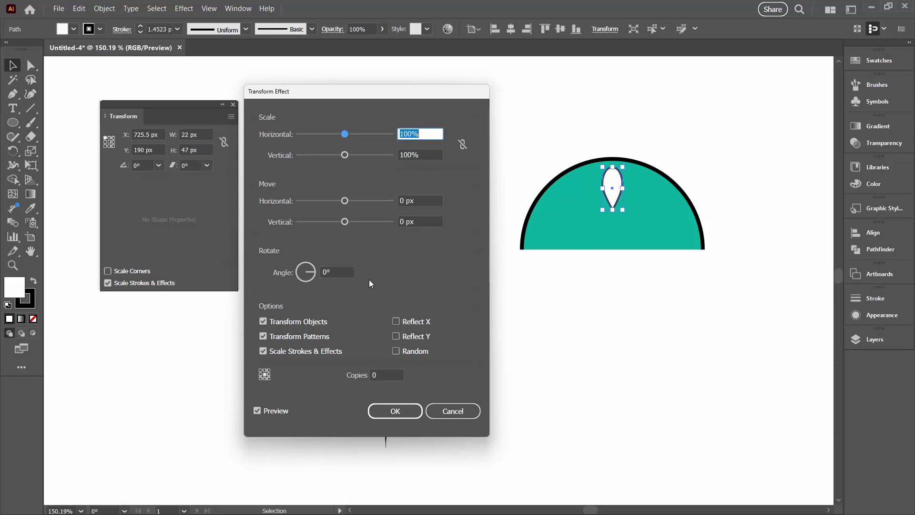
pyautogui.press('Tab')
pyautogui.press('Tab')
pyautogui.press('Tab')
pyautogui.press('Tab')
pyautogui.press('Tab')
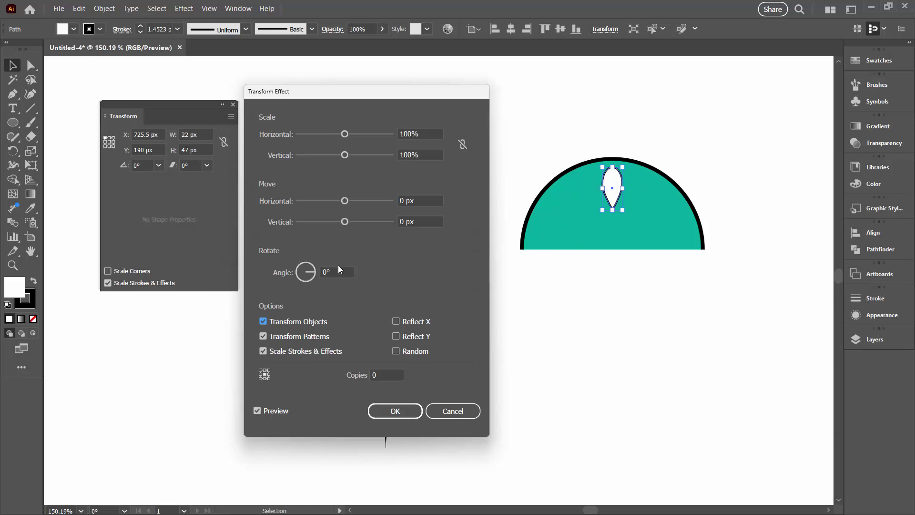
pyautogui.hotkey('shift', 'Tab')
pyautogui.write('15')
pyautogui.press('Tab')
# Set the Transform effect's move to -30 px horizontally and 3 px vertically.
pyautogui.click(432, 200)
pyautogui.hotkey('shift', 'Down')
pyautogui.hotkey('shift', 'Down')
pyautogui.hotkey('shift', 'Down')
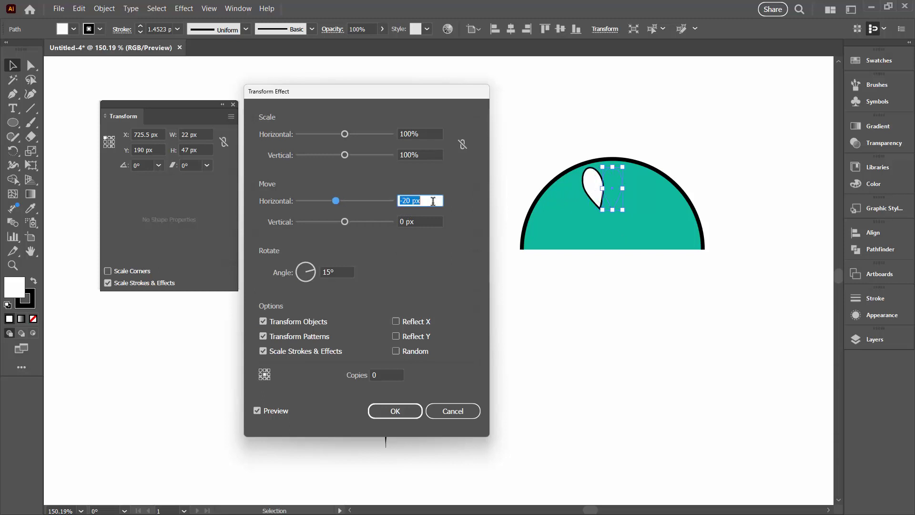
pyautogui.press('Up')
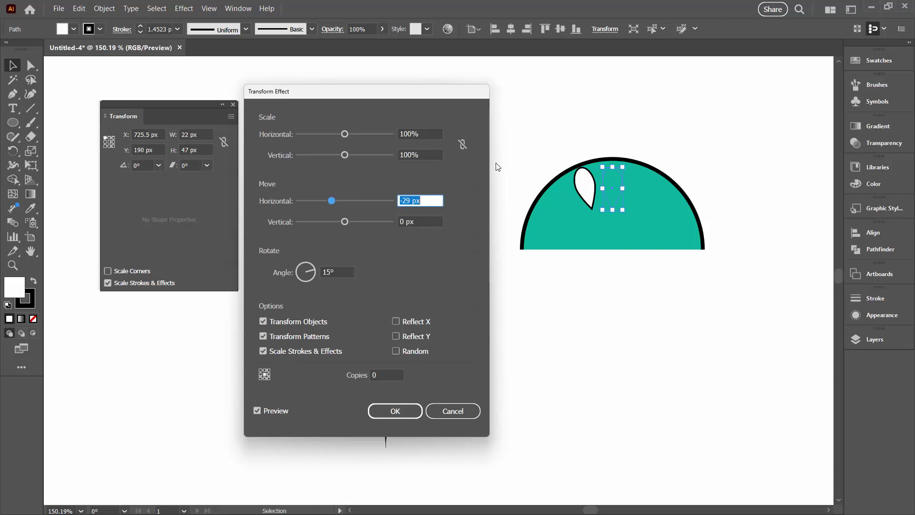
pyautogui.press('Up')
pyautogui.press('Down')
pyautogui.press('Down')
pyautogui.press('Tab')
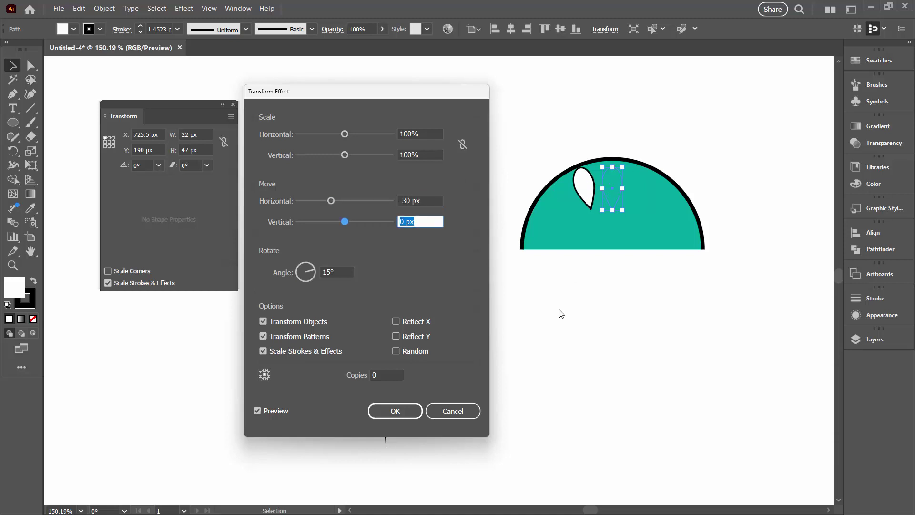
pyautogui.press('Up')
pyautogui.press('Up')
pyautogui.press('Up')
# Set the Transform effect to make 3 copies of the teardrop.
pyautogui.click(395, 375)
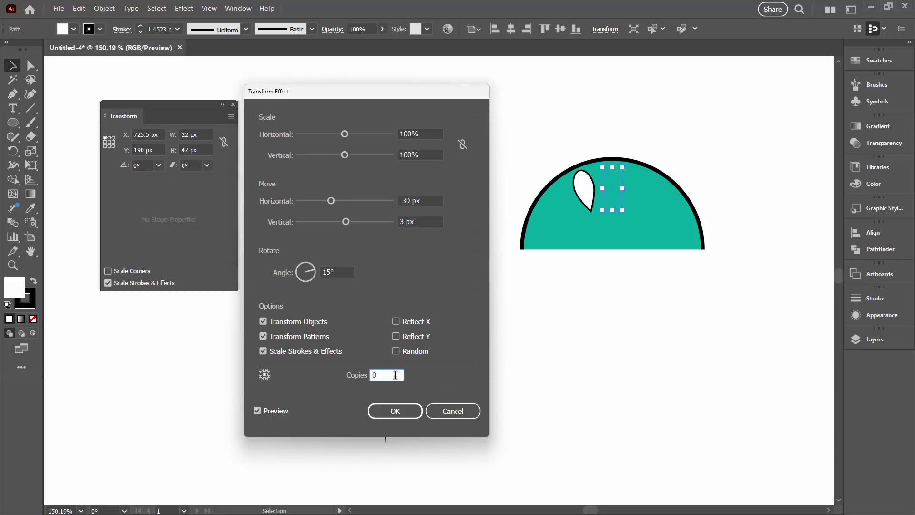
pyautogui.press('Up')
pyautogui.press('Up')
pyautogui.press('Up')
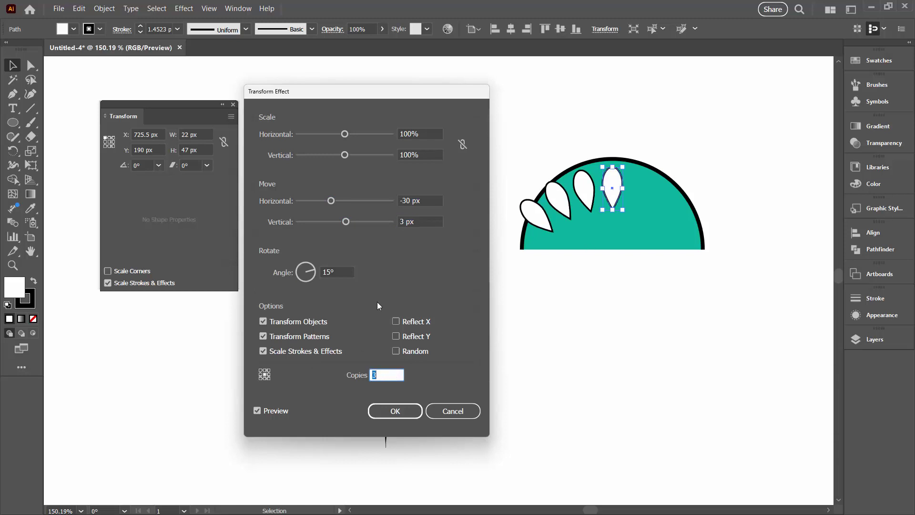
# Raise the Transform effect's vertical move to 10 px.
pyautogui.click(437, 223)
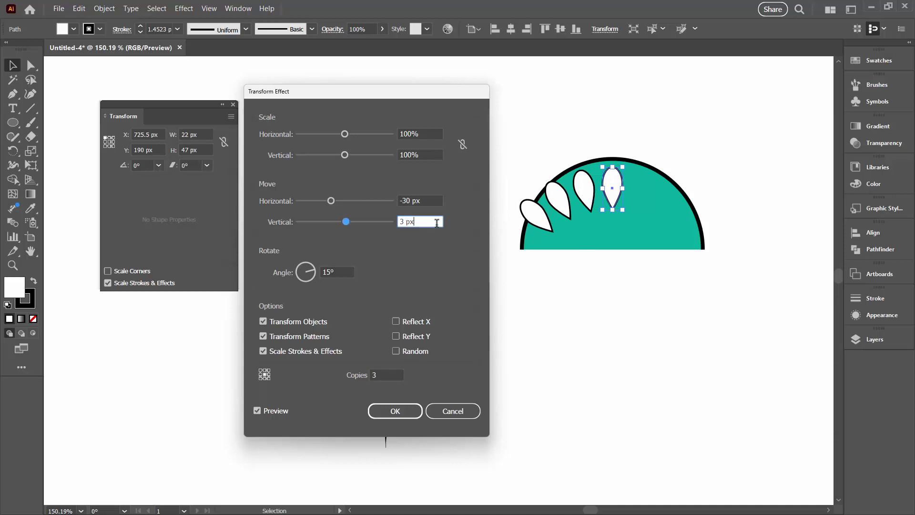
pyautogui.press('Up')
pyautogui.press('Up')
pyautogui.press('Up')
pyautogui.press('Up')
pyautogui.press('Up')
pyautogui.press('Up')
pyautogui.press('Up')
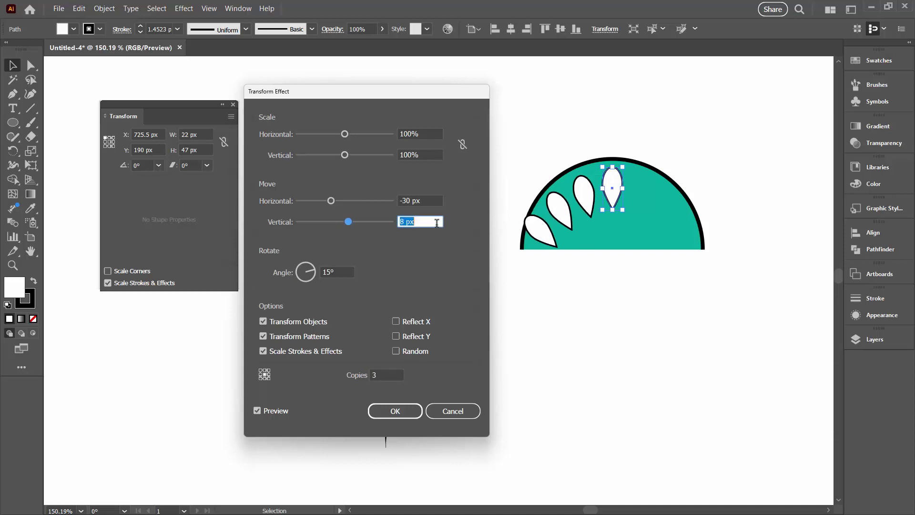
# Increase the Transform effect's rotation angle to 22°.
pyautogui.click(343, 271)
pyautogui.press('Up')
pyautogui.press('Up')
pyautogui.press('Up')
pyautogui.press('Up')
pyautogui.press('Up')
pyautogui.press('Up')
pyautogui.press('Up')
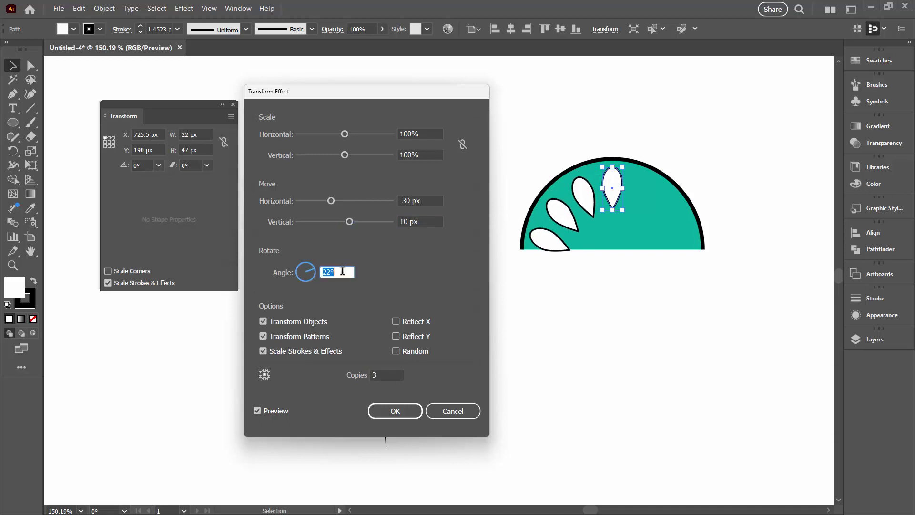
# Set the Transform effect's move to 7 px vertically and -28 px horizontally.
pyautogui.click(420, 220)
pyautogui.press('Down')
pyautogui.press('Down')
pyautogui.press('Down')
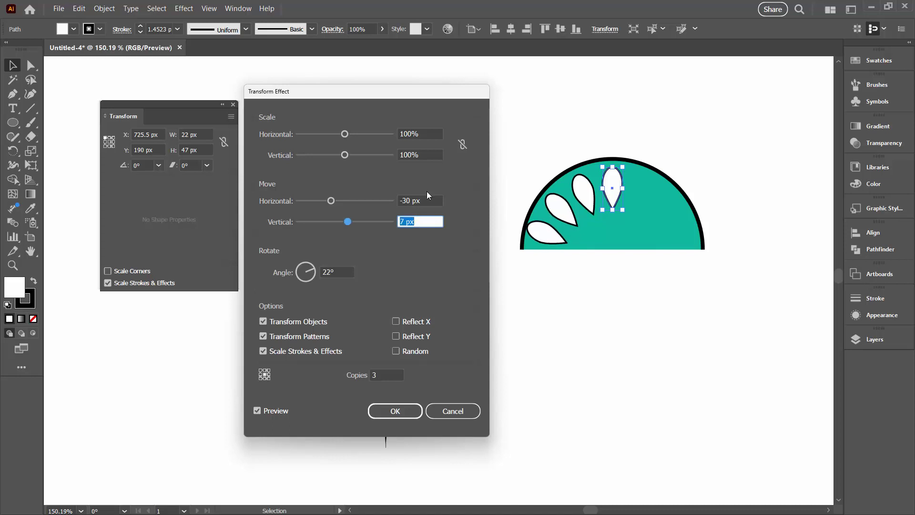
pyautogui.click(428, 200)
pyautogui.press('Up')
pyautogui.press('Up')
# Set the Transform effect's rotation angle to 24° and apply the effect to the teardrop.
pyautogui.click(347, 271)
pyautogui.press('Up')
pyautogui.press('Up')
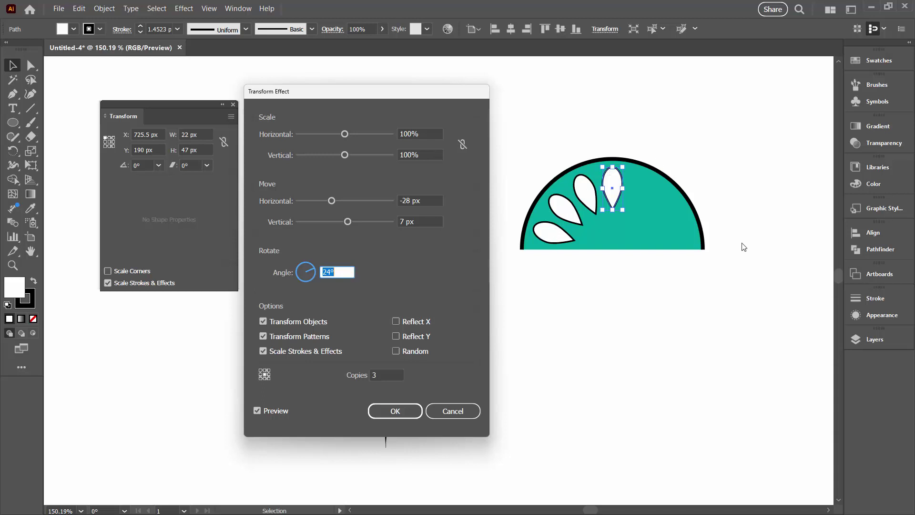
pyautogui.click(386, 413)
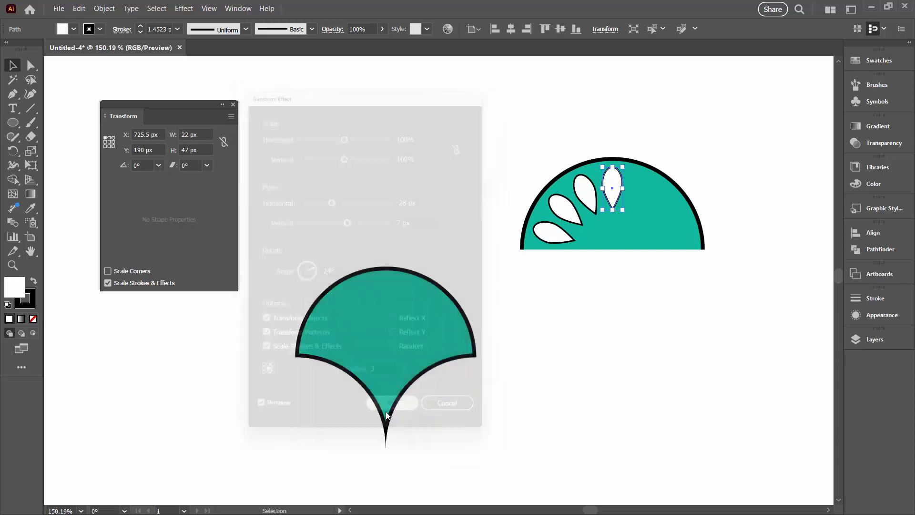
# Expand the teardrop's appearance into separate shapes and reflect a copy of the resulting group across the vertical axis.
pyautogui.click(101, 8)
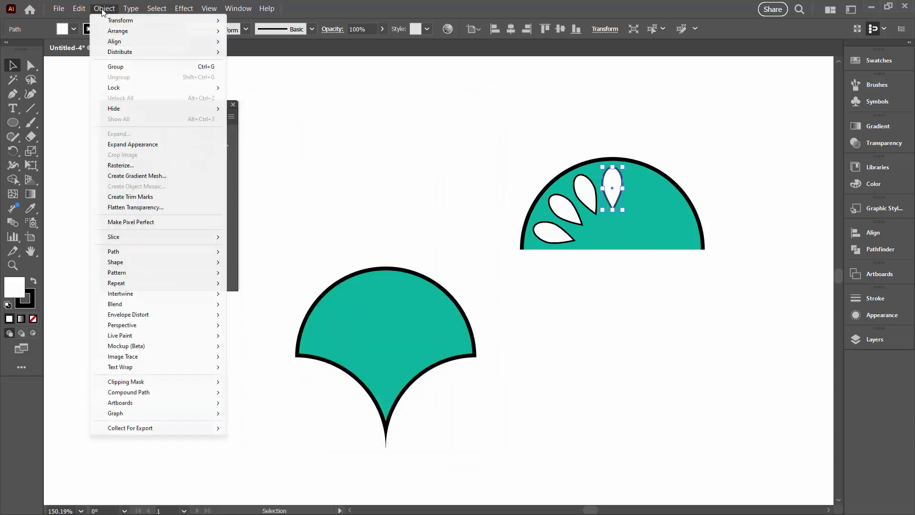
pyautogui.click(118, 145)
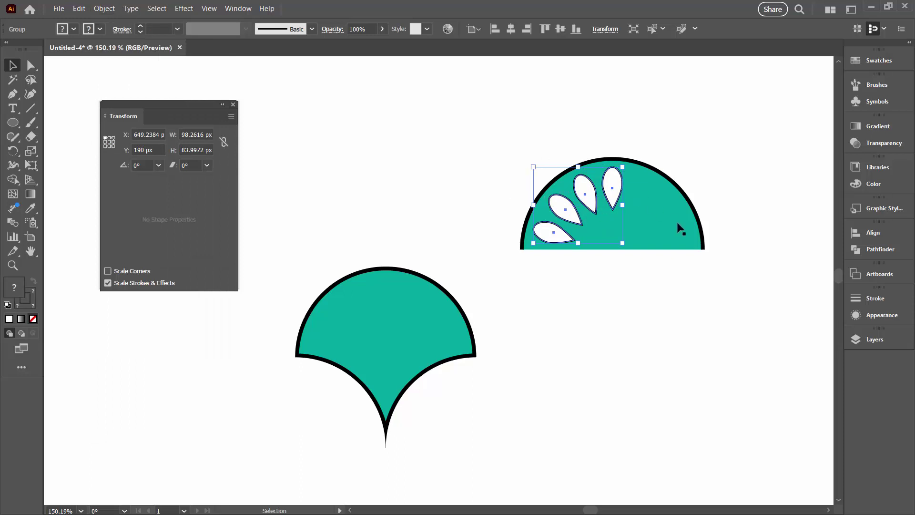
pyautogui.click(104, 10)
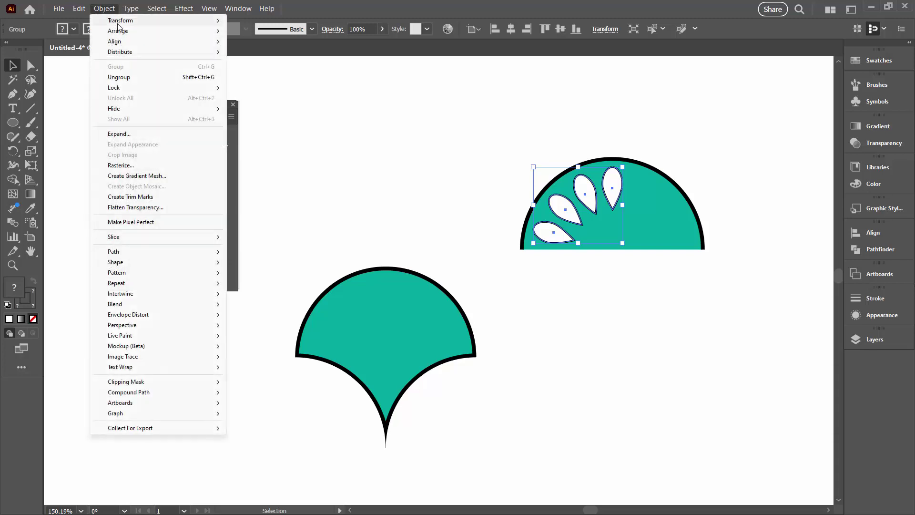
pyautogui.moveTo(143, 20)
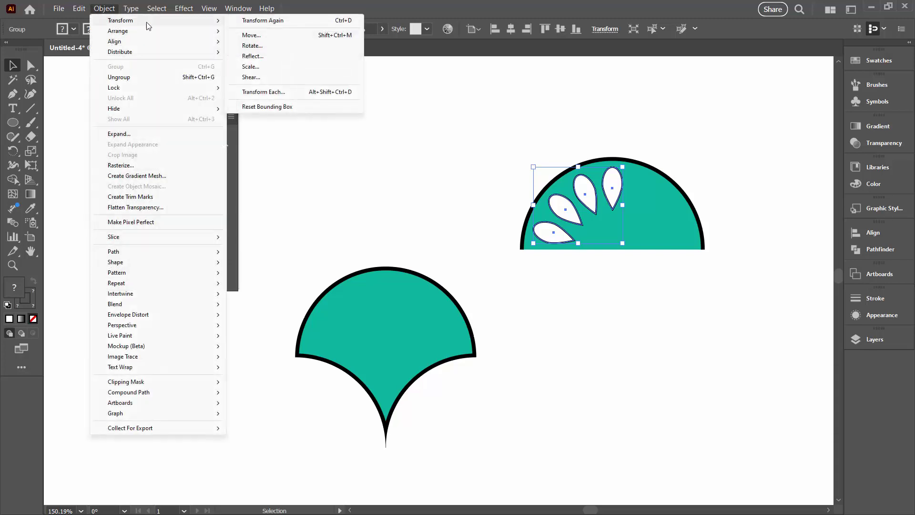
pyautogui.click(251, 57)
pyautogui.moveTo(642, 222); pyautogui.dragTo(769, 228)
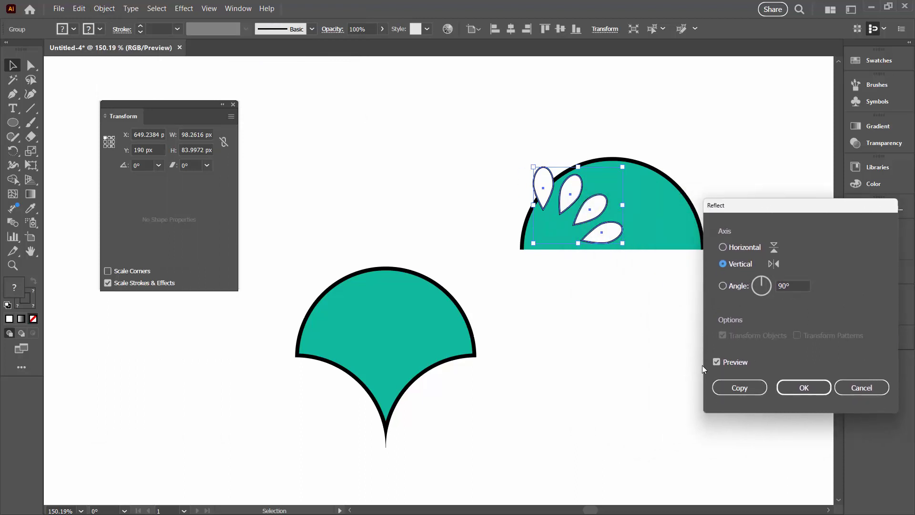
pyautogui.click(736, 387)
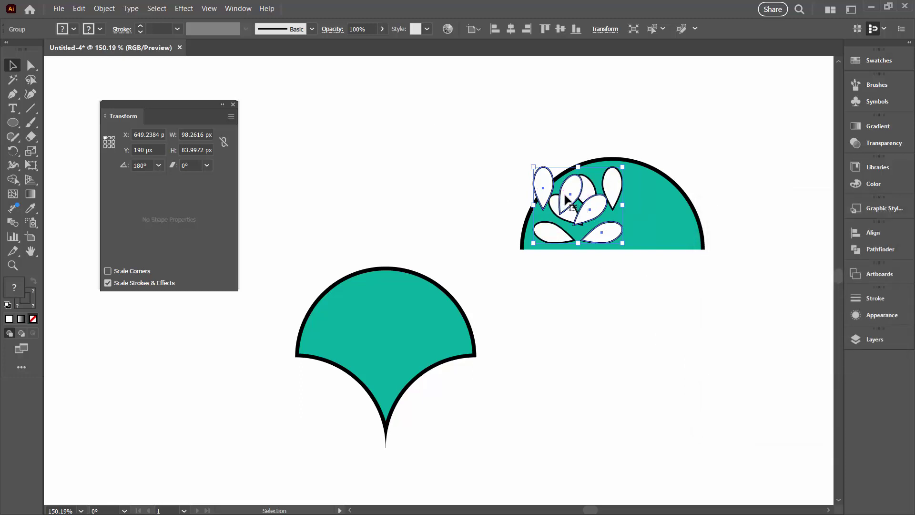
# Move the mirrored group horizontally to X 726.24 px so its upright teardrop overlaps the original one, and deselect it.
pyautogui.hotkey('shift', 'Right')
pyautogui.press('Right')
pyautogui.press('Right')
pyautogui.press('Right')
pyautogui.press('Right')
pyautogui.press('Right')
pyautogui.press('Right')
pyautogui.press('Right')
pyautogui.press('Right')
pyautogui.press('Right')
pyautogui.press('Right')
pyautogui.press('Right')
pyautogui.press('Right')
pyautogui.press('Right')
pyautogui.press('Right')
pyautogui.press('Right')
pyautogui.press('Right')
pyautogui.press('Right')
pyautogui.press('Right')
pyautogui.press('Right')
pyautogui.press('Right')
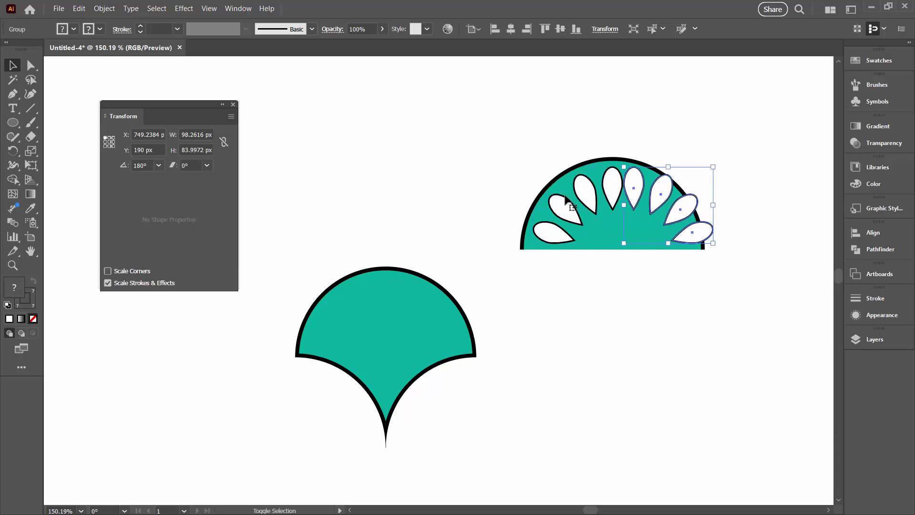
pyautogui.press('Left')
pyautogui.press('Left')
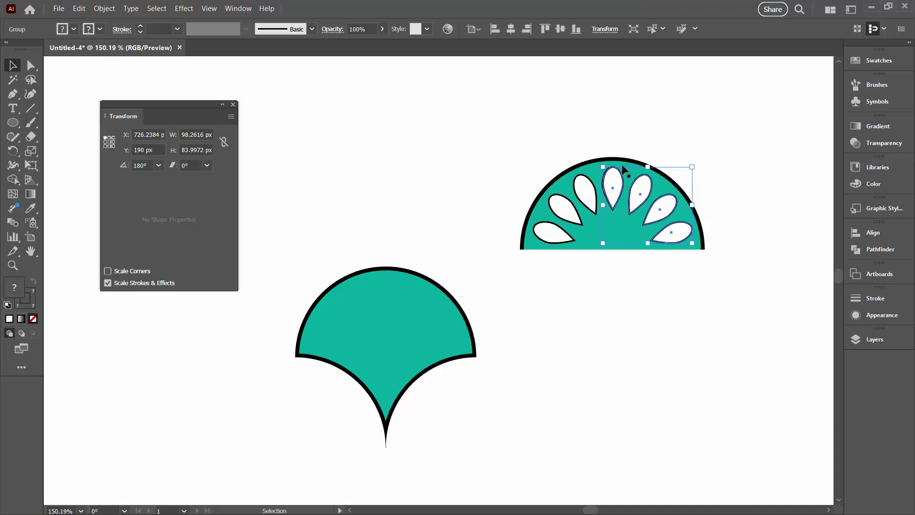
pyautogui.press('Left')
pyautogui.click(619, 138)
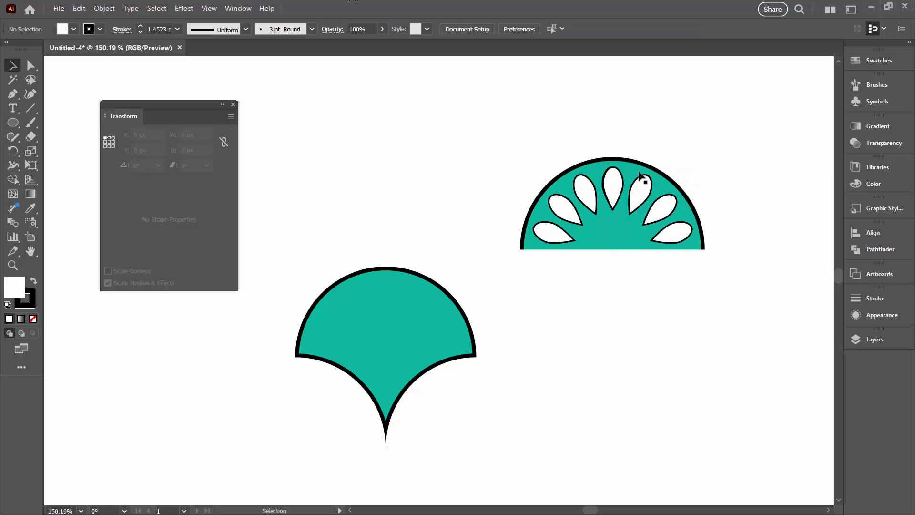
pyautogui.moveTo(33, 69); pyautogui.dragTo(100, 80)
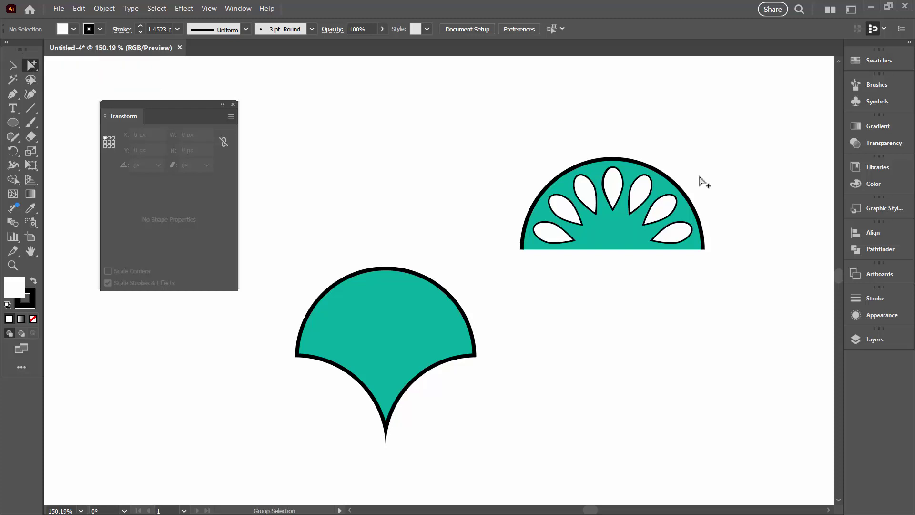
pyautogui.click(607, 190)
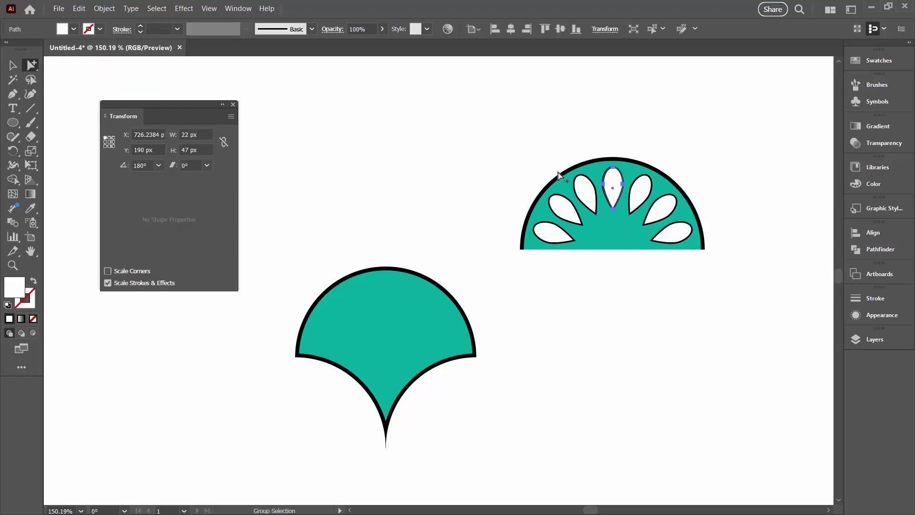
pyautogui.click(12, 65)
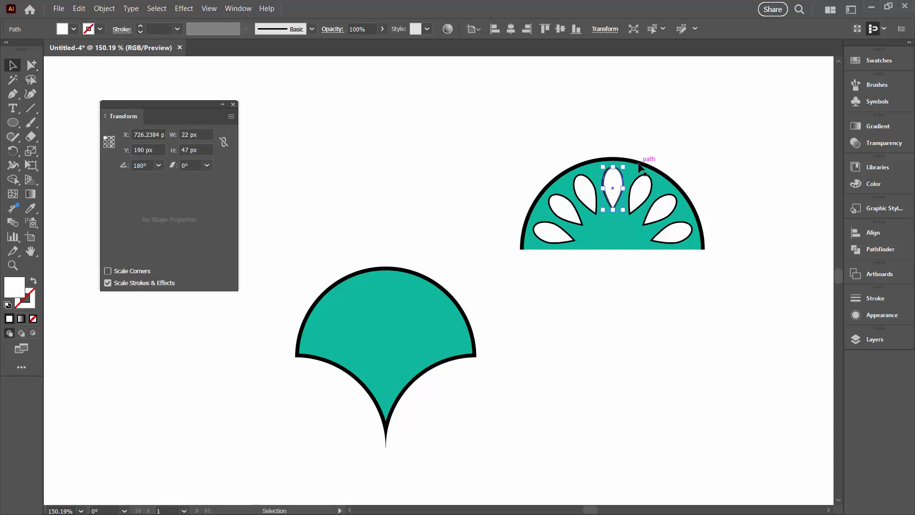
pyautogui.hotkey('ctrl', 'shift', 'a')
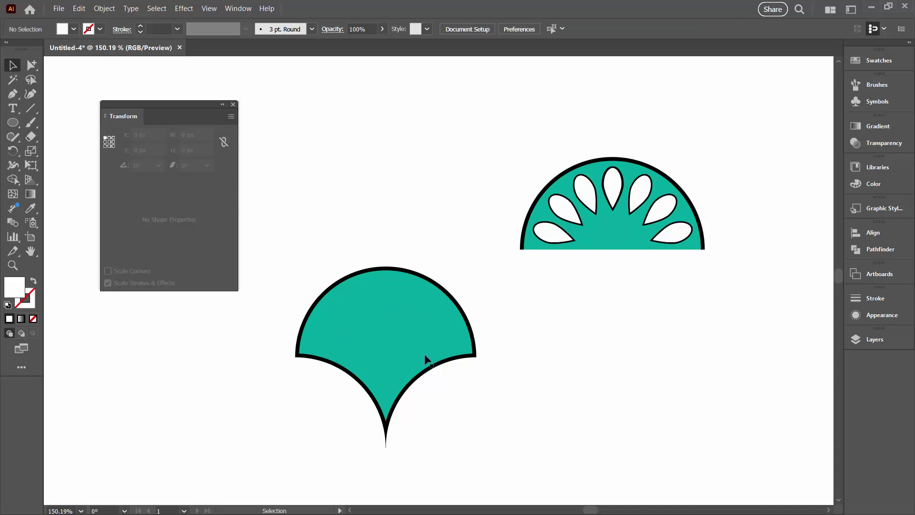
# Delete the teal half circle behind the teardrop fan.
pyautogui.moveTo(630, 248); pyautogui.dragTo(674, 362)
pyautogui.press('Delete')
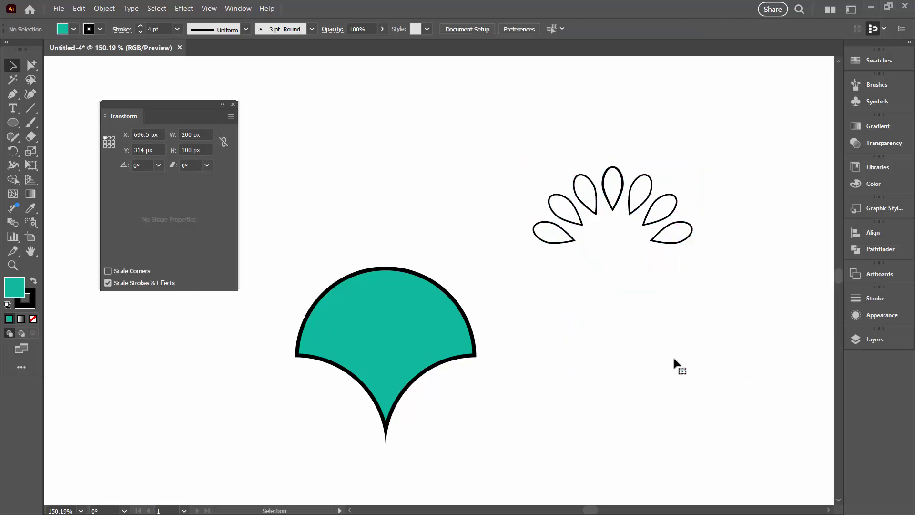
# Merge the two teardrop groups into one by moving the lower group's four teardrops into the upper group.
pyautogui.click(862, 336)
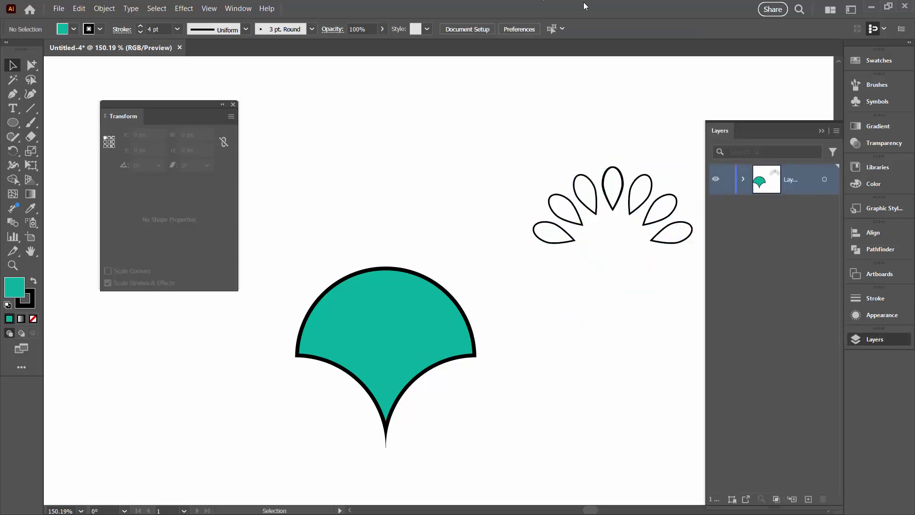
pyautogui.click(743, 179)
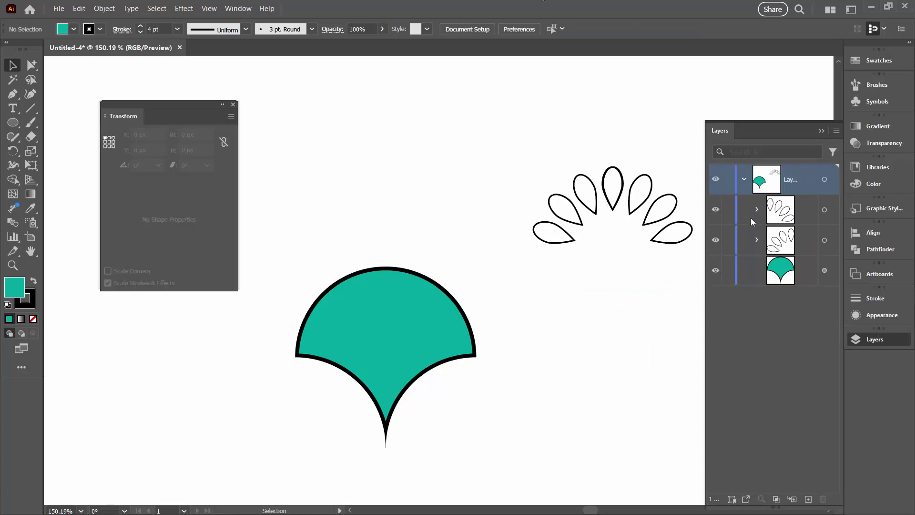
pyautogui.click(756, 238)
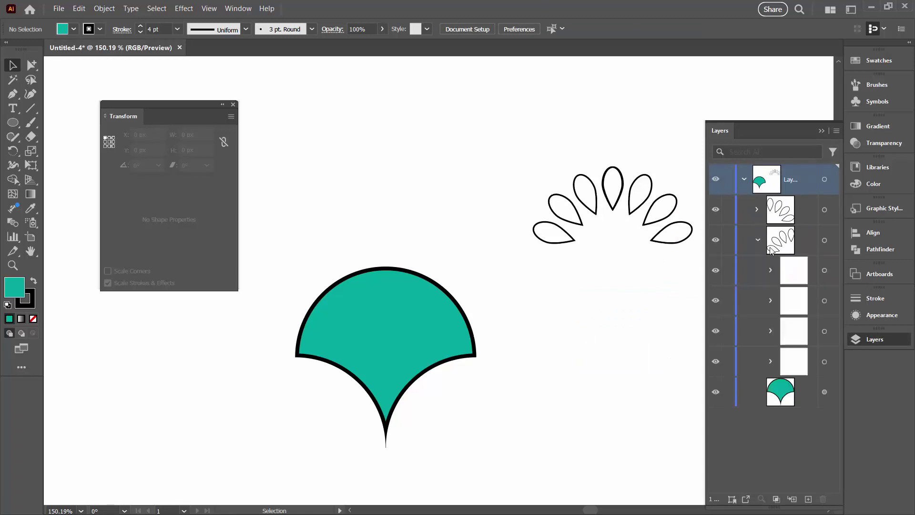
pyautogui.click(815, 268)
pyautogui.keyDown('shift'); pyautogui.click(812, 364); pyautogui.keyUp('shift')
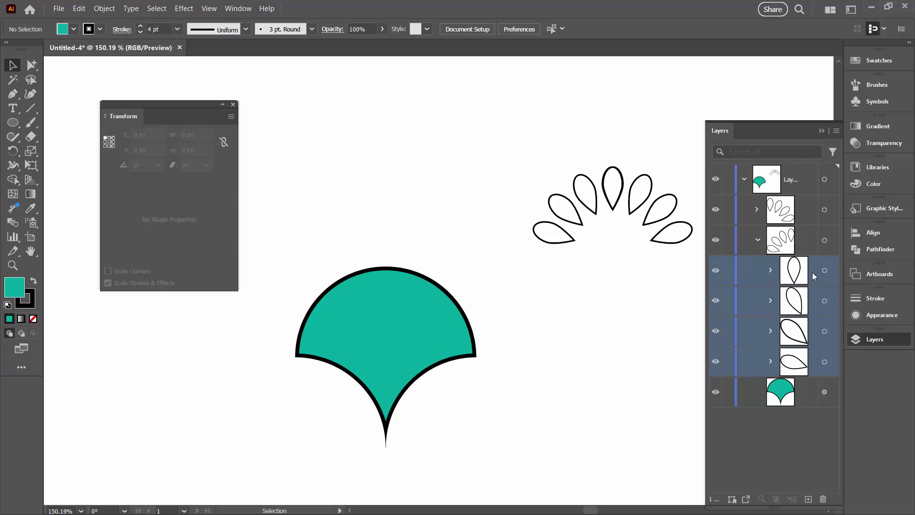
pyautogui.moveTo(812, 273); pyautogui.dragTo(805, 210)
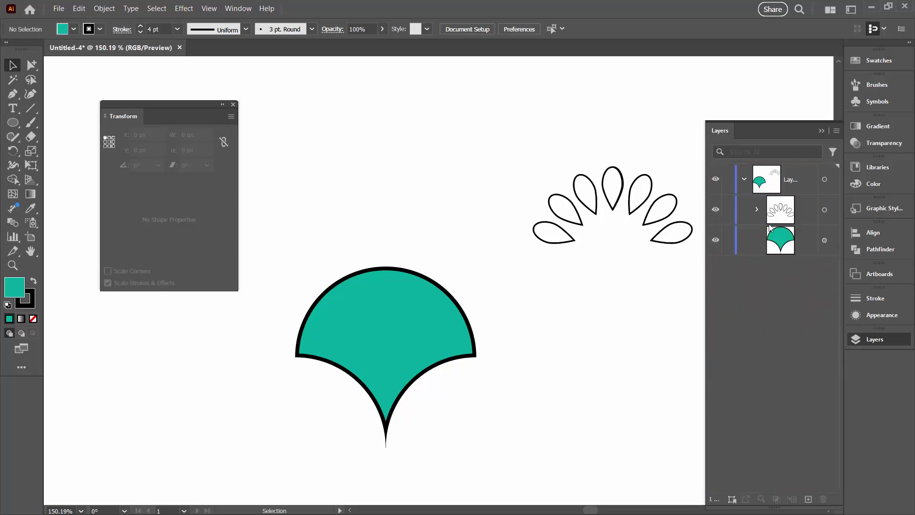
pyautogui.click(756, 209)
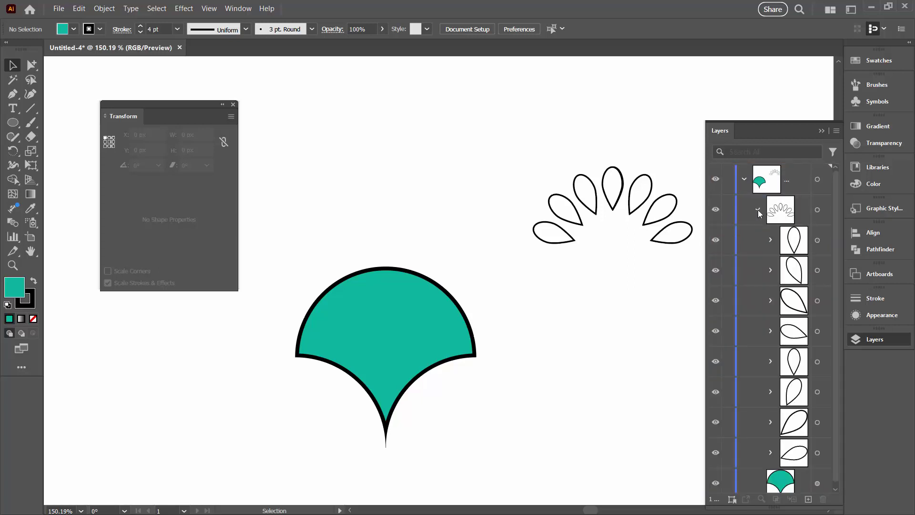
pyautogui.click(757, 210)
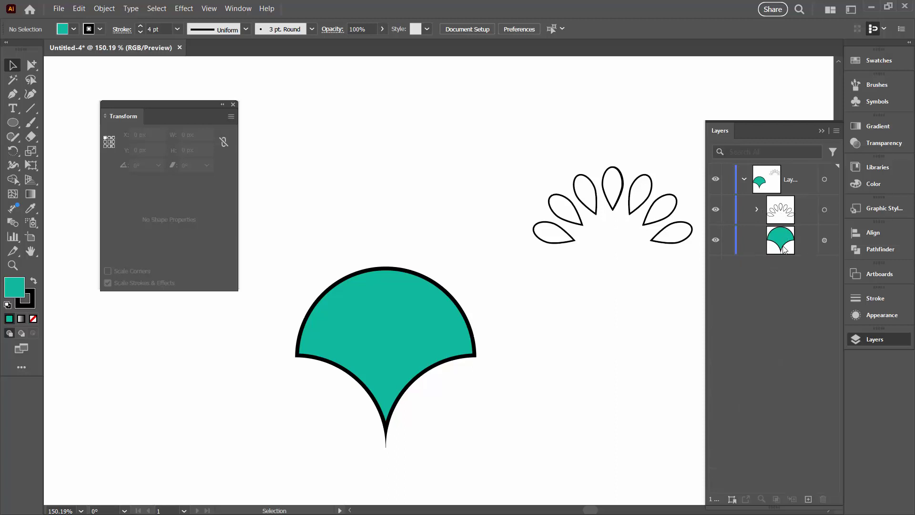
# Place the teardrop fan inside the scallop's upper arc and horizontally centre the fan and scallop on each other.
pyautogui.moveTo(614, 210); pyautogui.dragTo(386, 316)
pyautogui.moveTo(388, 312); pyautogui.dragTo(389, 312)
pyautogui.moveTo(708, 225); pyautogui.dragTo(620, 224)
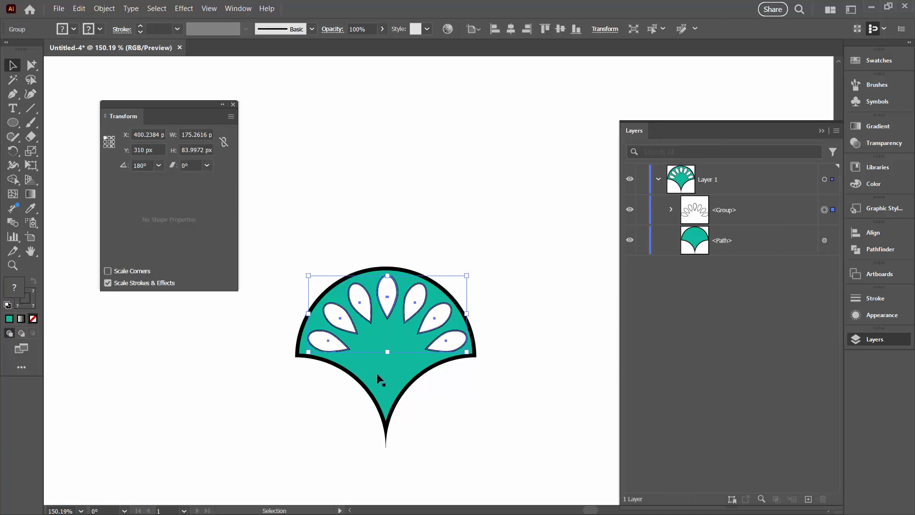
pyautogui.moveTo(294, 233); pyautogui.dragTo(484, 426)
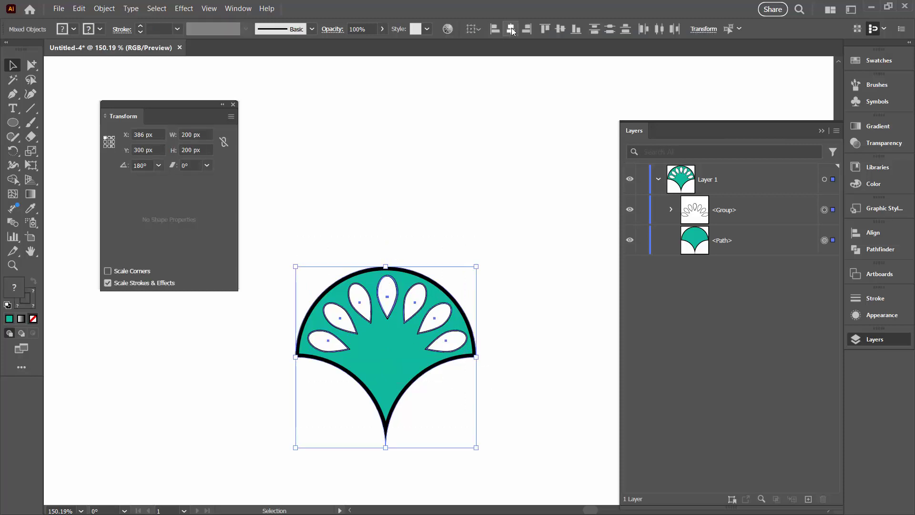
pyautogui.click(510, 30)
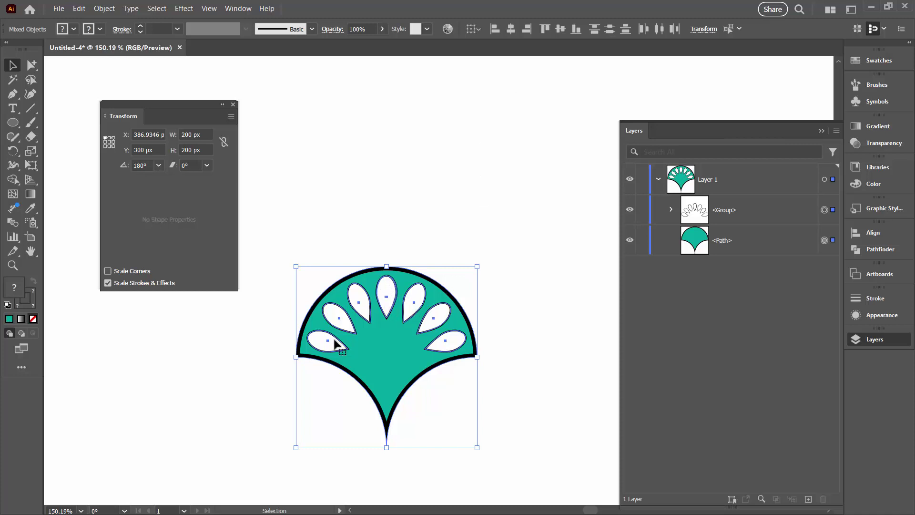
pyautogui.click(521, 272)
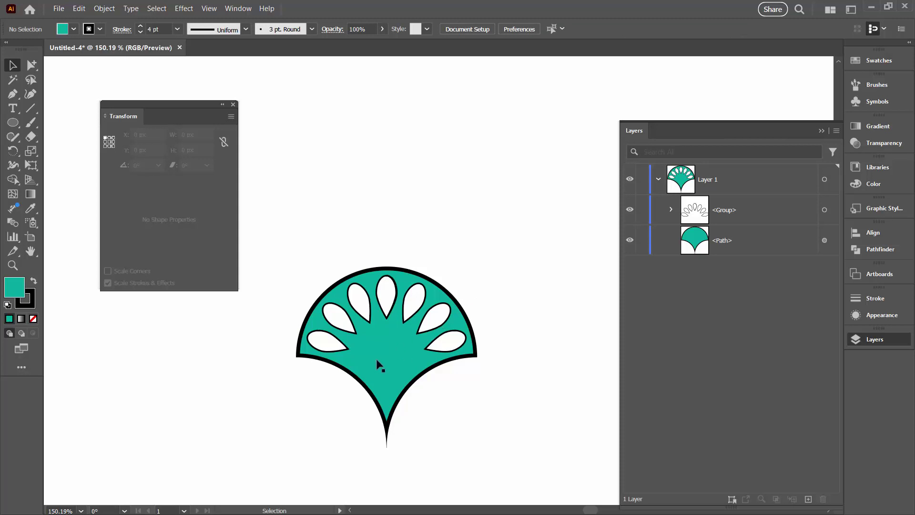
# Hide the lower of the two overlapping upright teardrops in the fan group and keep the upper one visible.
pyautogui.click(13, 265)
pyautogui.moveTo(393, 293); pyautogui.dragTo(511, 416)
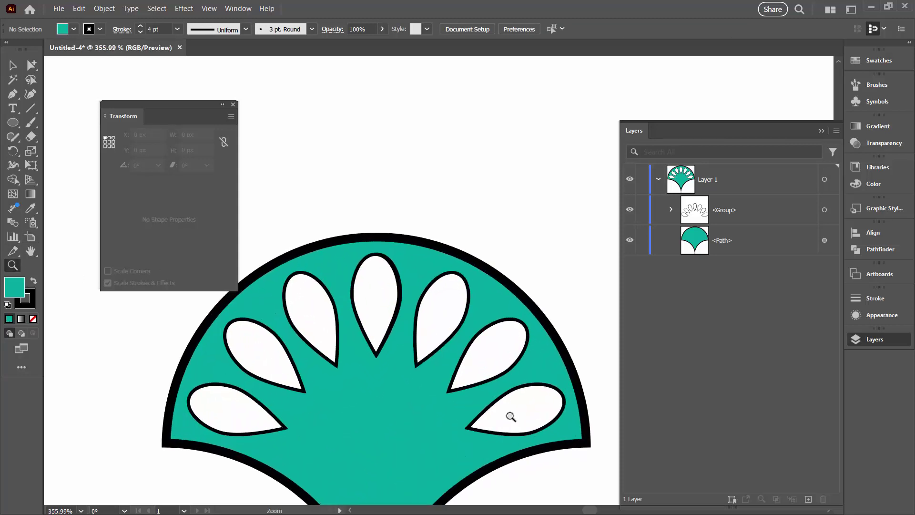
pyautogui.click(671, 210)
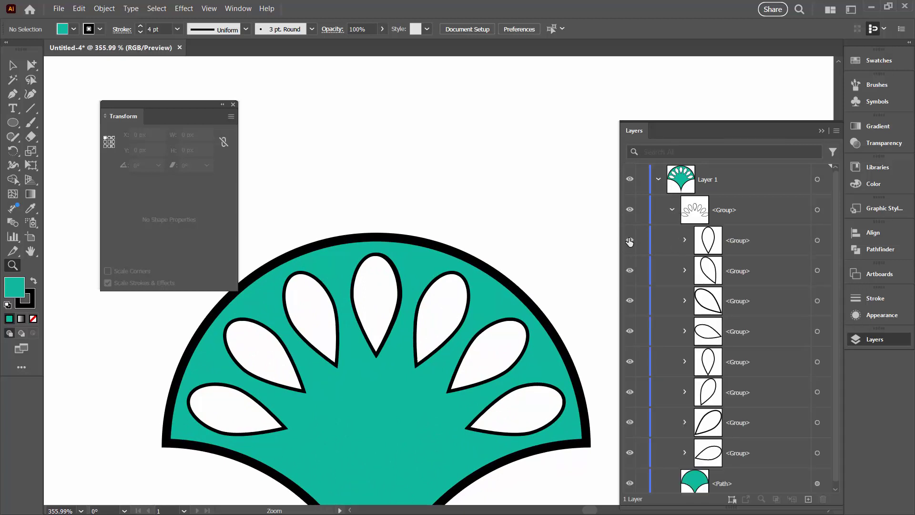
pyautogui.click(629, 241)
pyautogui.click(629, 241)
pyautogui.click(629, 240)
pyautogui.click(629, 362)
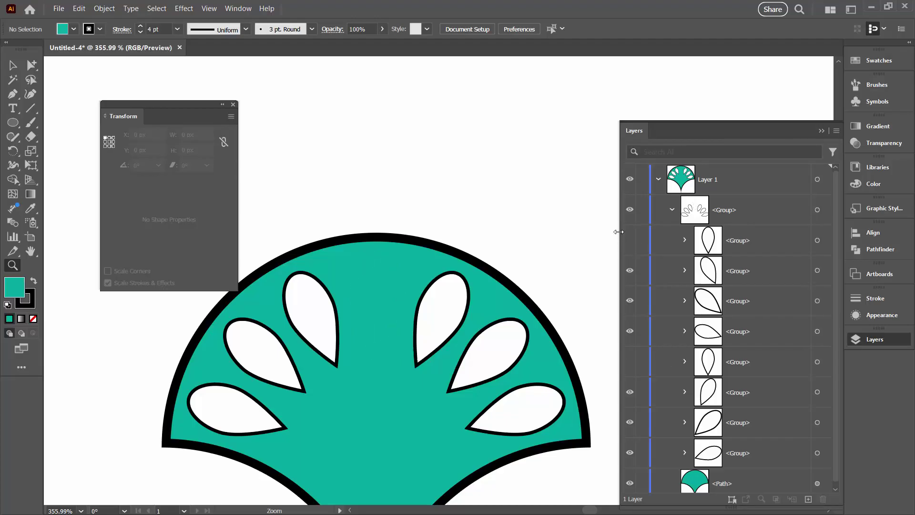
pyautogui.click(630, 240)
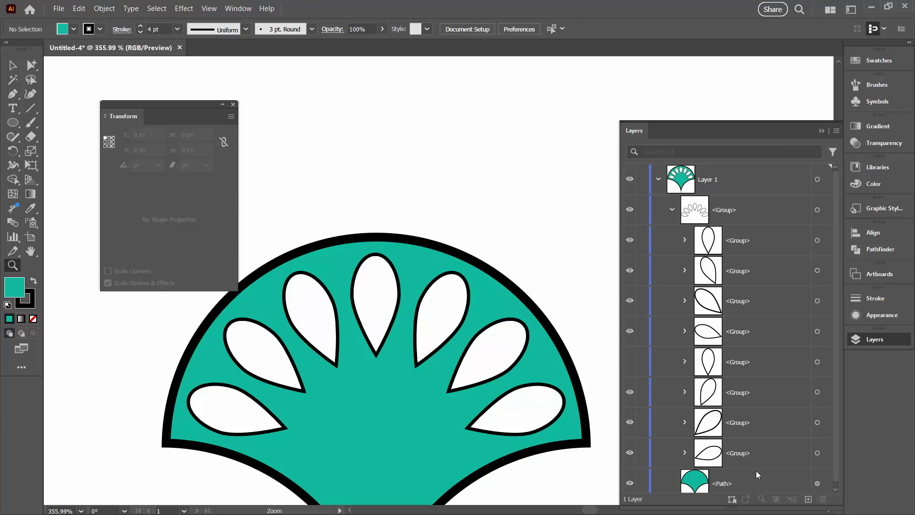
# Delete the hidden duplicate upright teardrop from the fan group and put the layer list away.
pyautogui.click(759, 364)
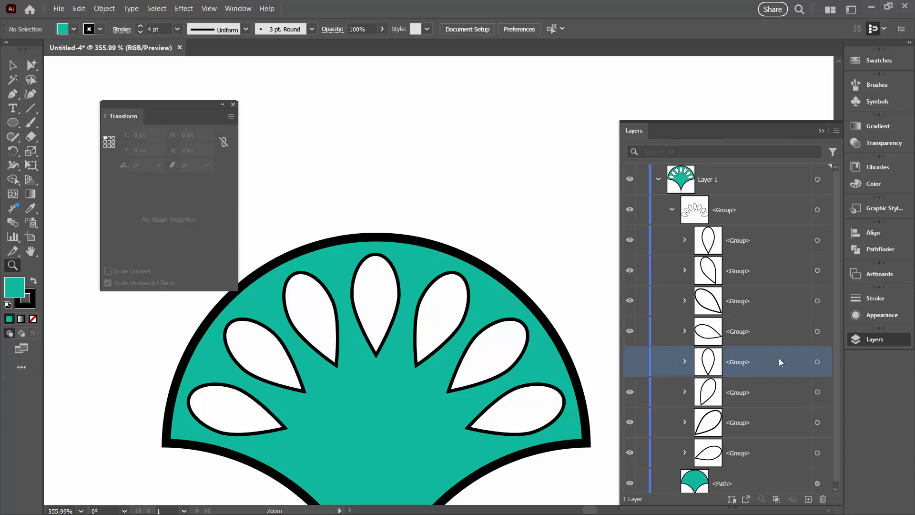
pyautogui.moveTo(784, 364); pyautogui.dragTo(824, 499)
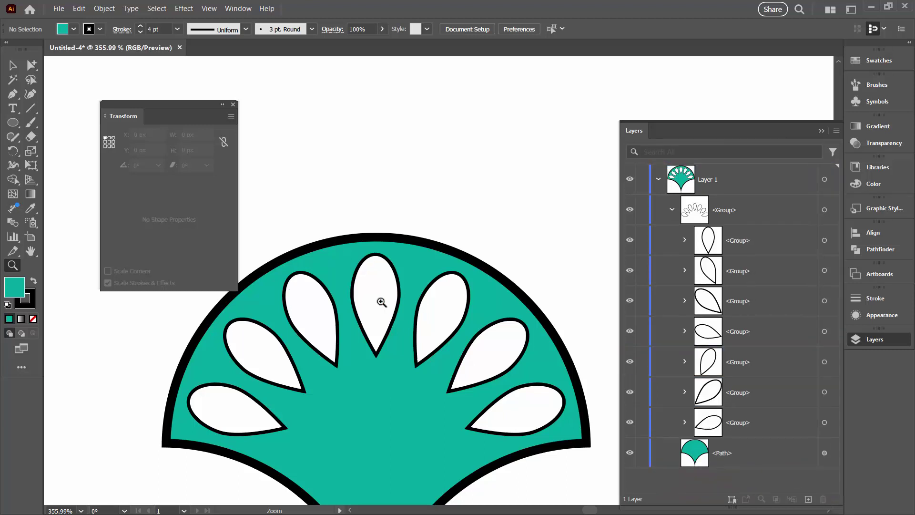
pyautogui.click(821, 131)
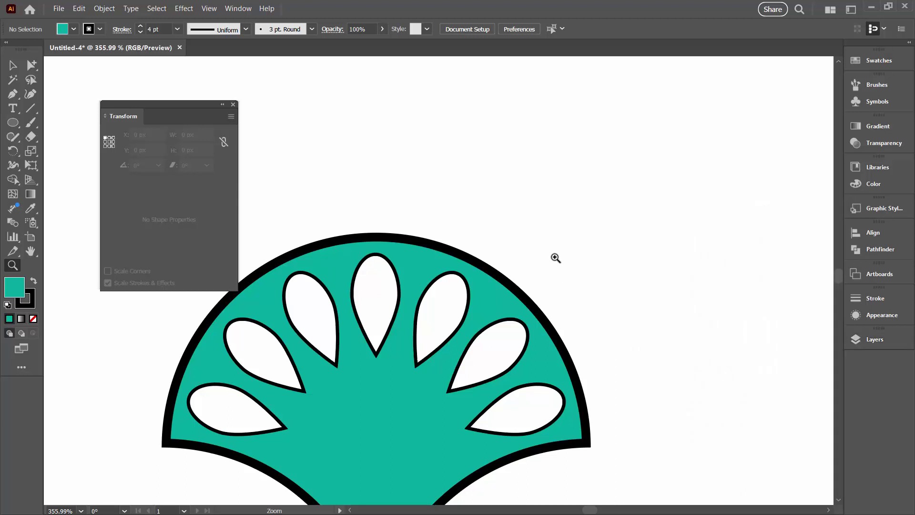
# Group the teal scallop and its teardrop fan into a single object.
pyautogui.hotkey('ctrl', '0')
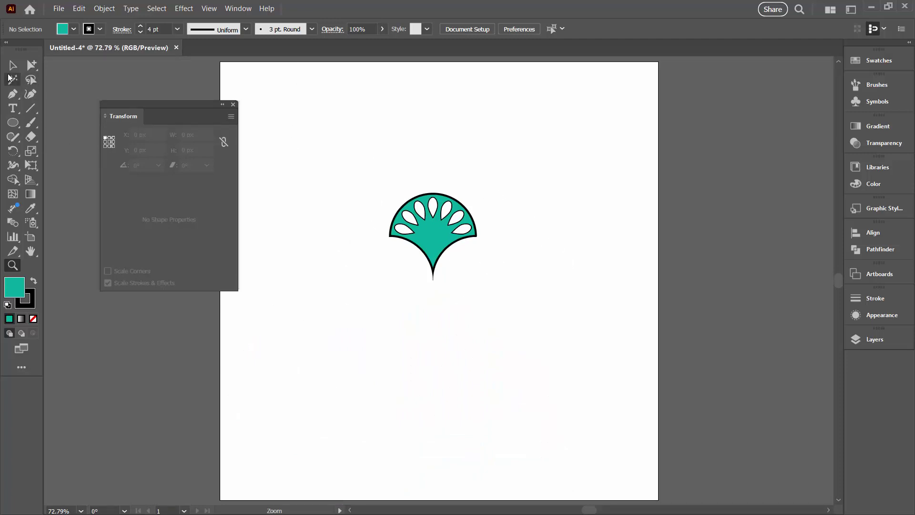
pyautogui.click(9, 67)
pyautogui.moveTo(339, 157); pyautogui.dragTo(529, 316)
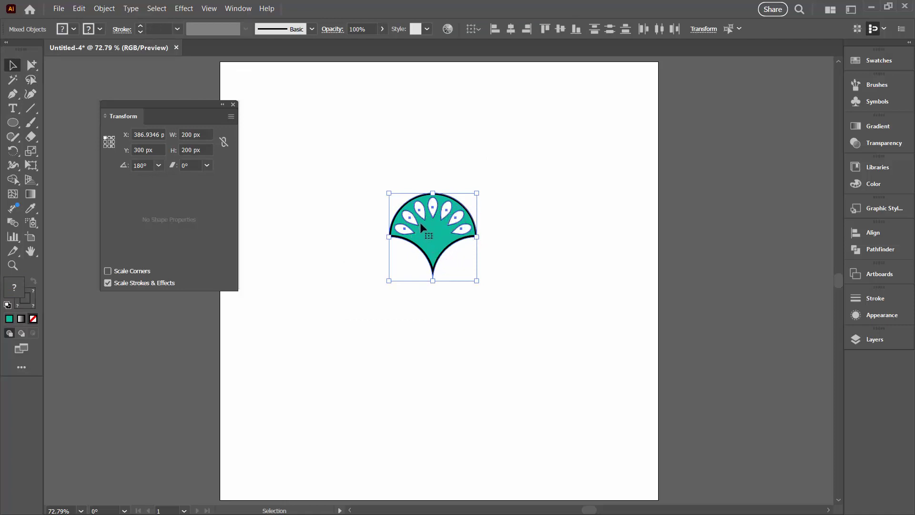
pyautogui.click(104, 9)
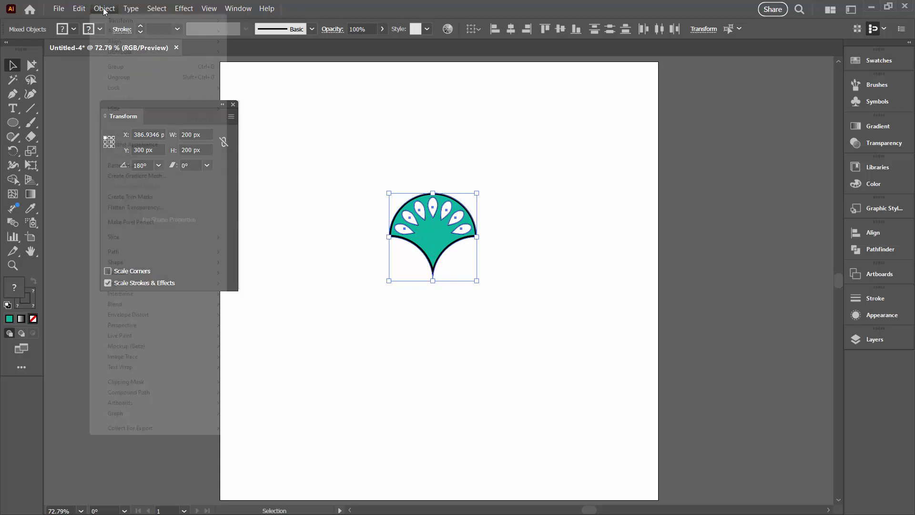
pyautogui.click(116, 66)
pyautogui.click(371, 243)
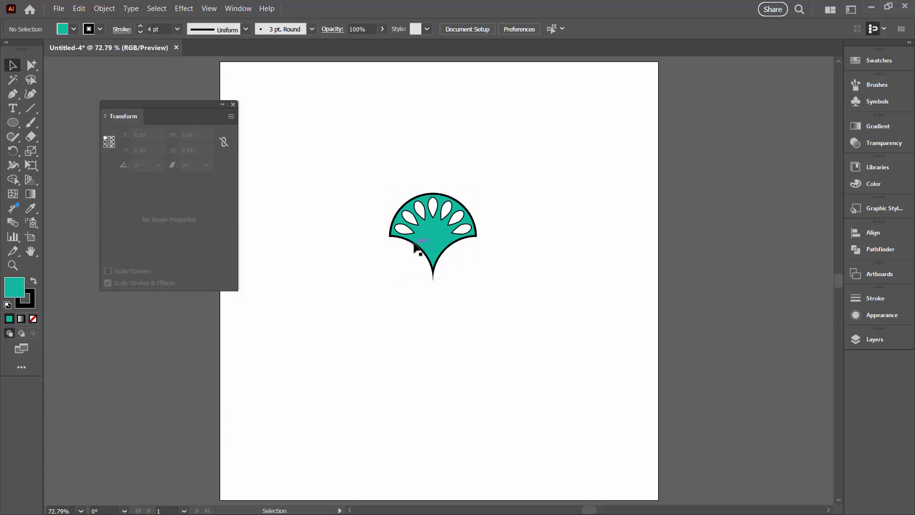
pyautogui.moveTo(397, 187); pyautogui.dragTo(545, 309)
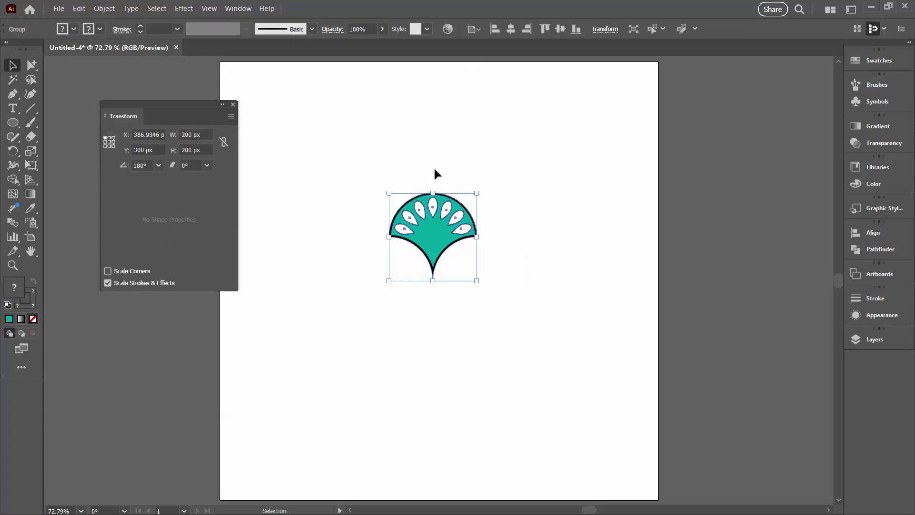
pyautogui.click(353, 208)
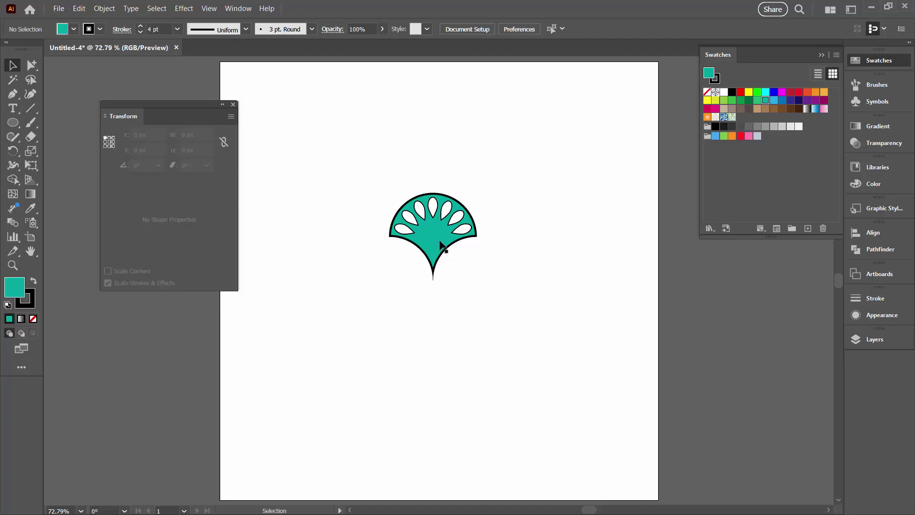
# Duplicate the decorated scallop directly above the original and turn the copy upside down so the two rounded arcs meet.
pyautogui.moveTo(448, 252); pyautogui.dragTo(439, 159)
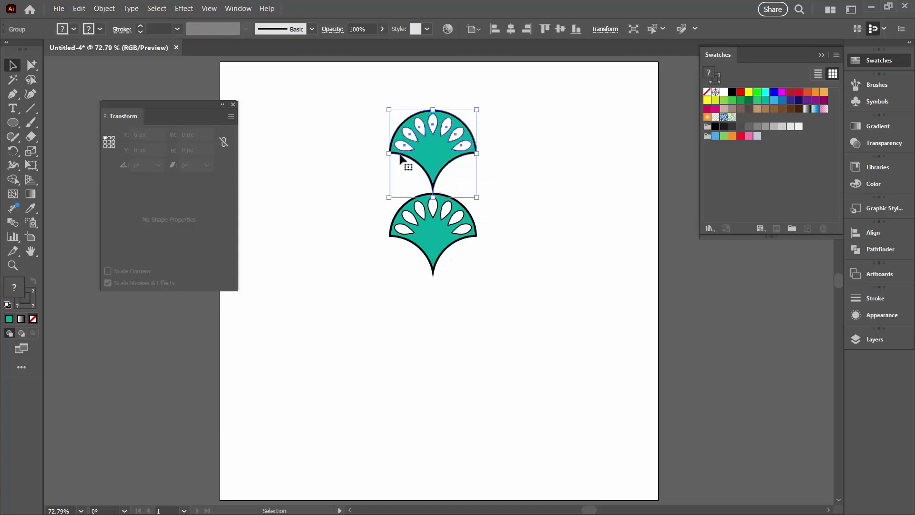
pyautogui.moveTo(386, 103); pyautogui.dragTo(477, 207)
pyautogui.moveTo(442, 177); pyautogui.dragTo(443, 174)
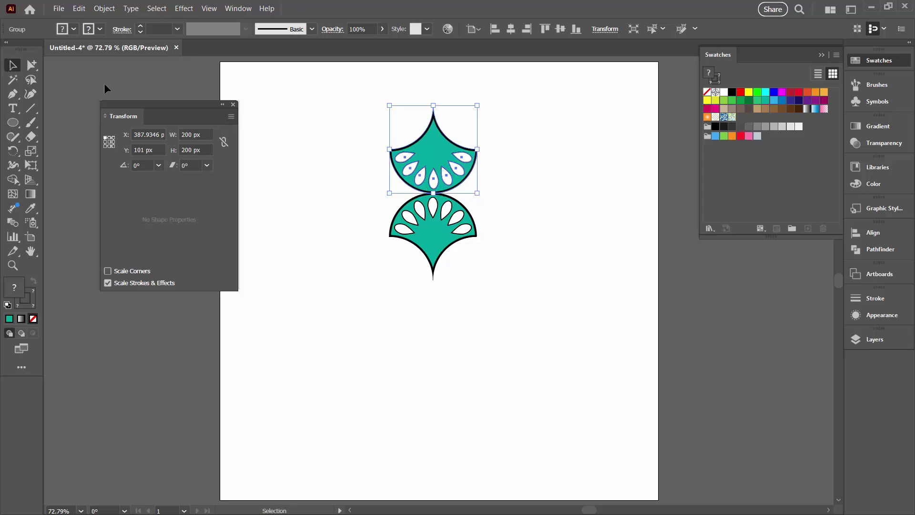
# Horizontally centre the two mirrored scallops on each other.
pyautogui.moveTo(339, 88); pyautogui.dragTo(513, 301)
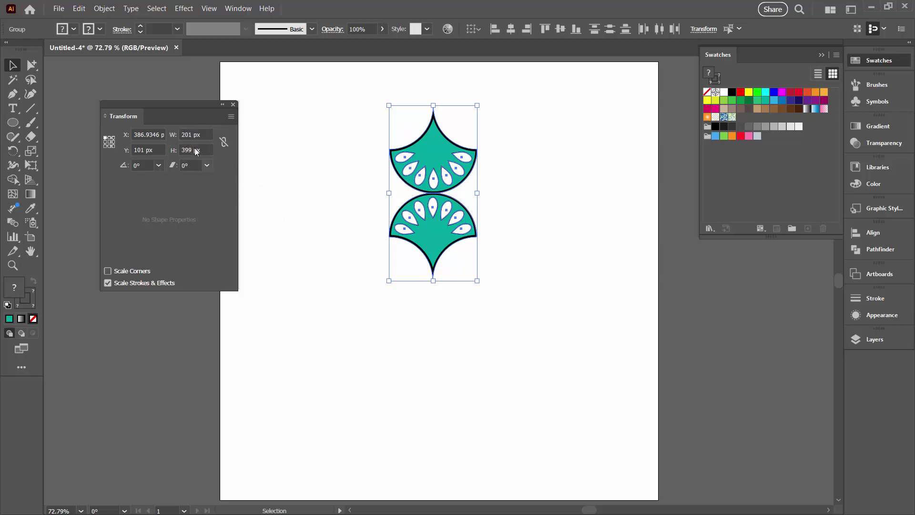
pyautogui.click(348, 87)
pyautogui.moveTo(347, 87); pyautogui.dragTo(486, 301)
pyautogui.click(511, 29)
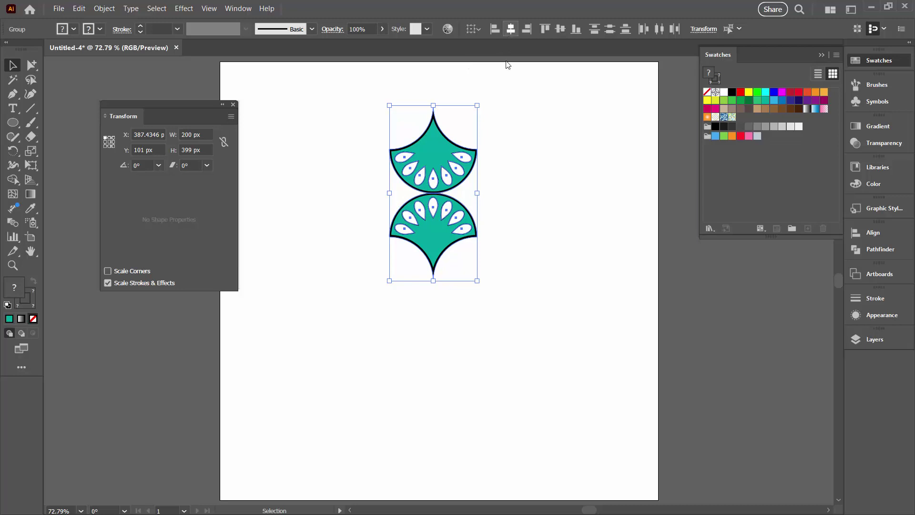
# Nudge the lower scallop down 1 px to Y 301 px and check the overall height of the pair.
pyautogui.click(490, 198)
pyautogui.click(445, 228)
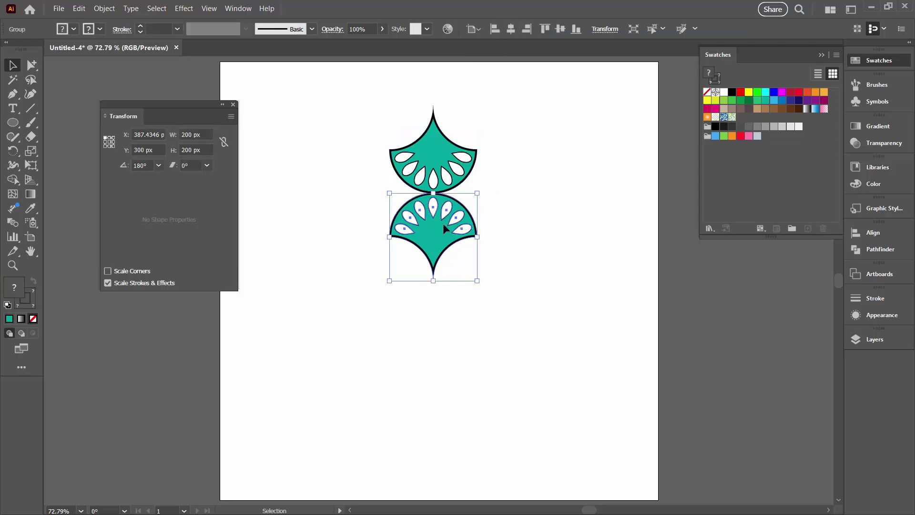
pyautogui.press('Down')
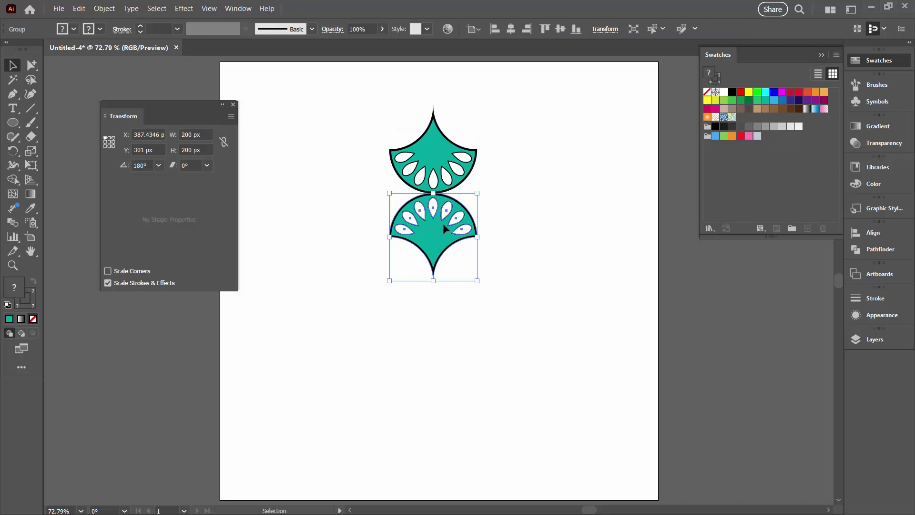
pyautogui.click(478, 268)
pyautogui.hotkey('ctrl', 'a')
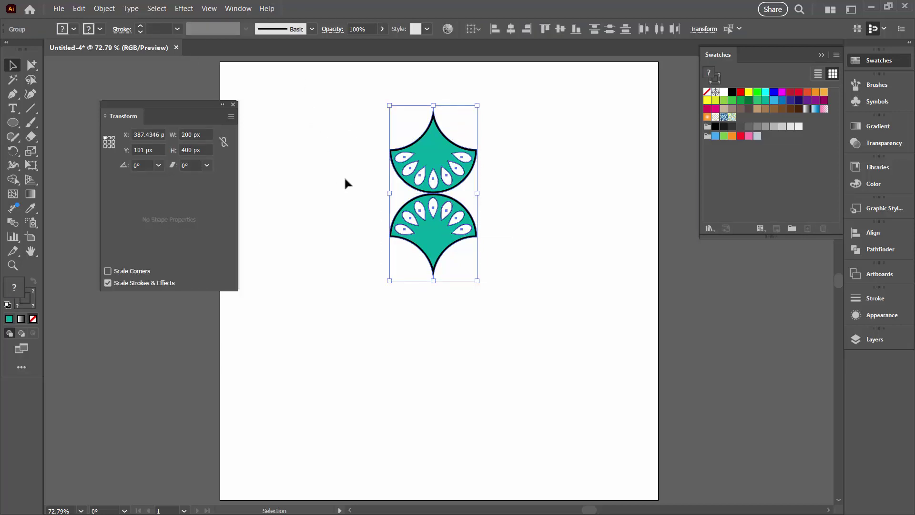
pyautogui.click(360, 193)
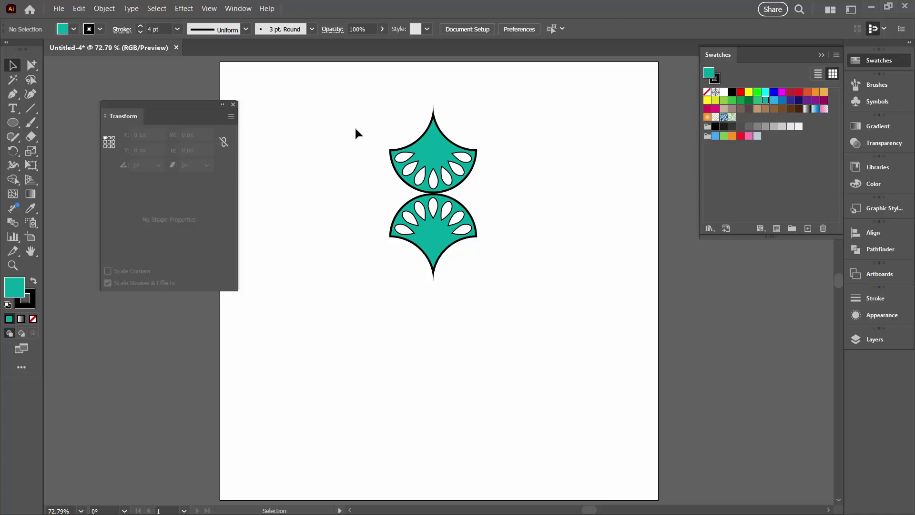
# Duplicate the scallop pair to the lower right and rotate the copy 90° so its points face sideways.
pyautogui.moveTo(352, 117); pyautogui.dragTo(493, 282)
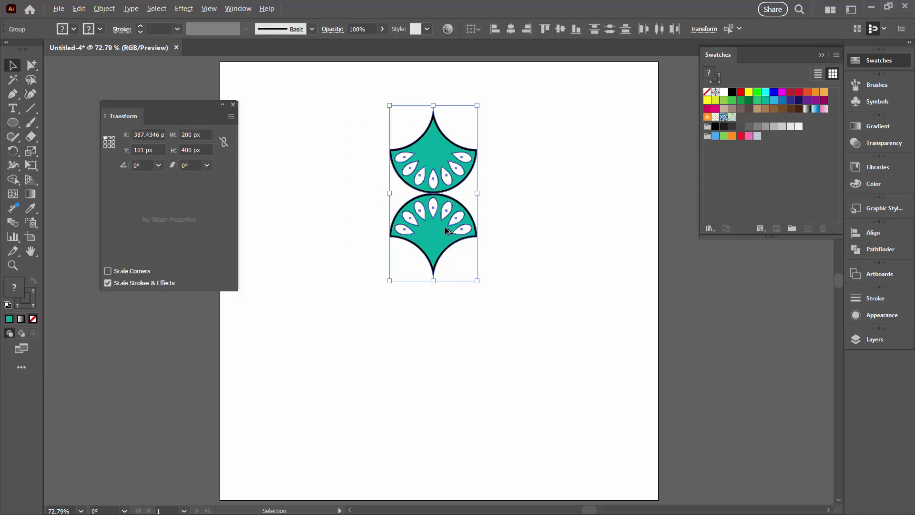
pyautogui.moveTo(438, 226); pyautogui.dragTo(575, 353)
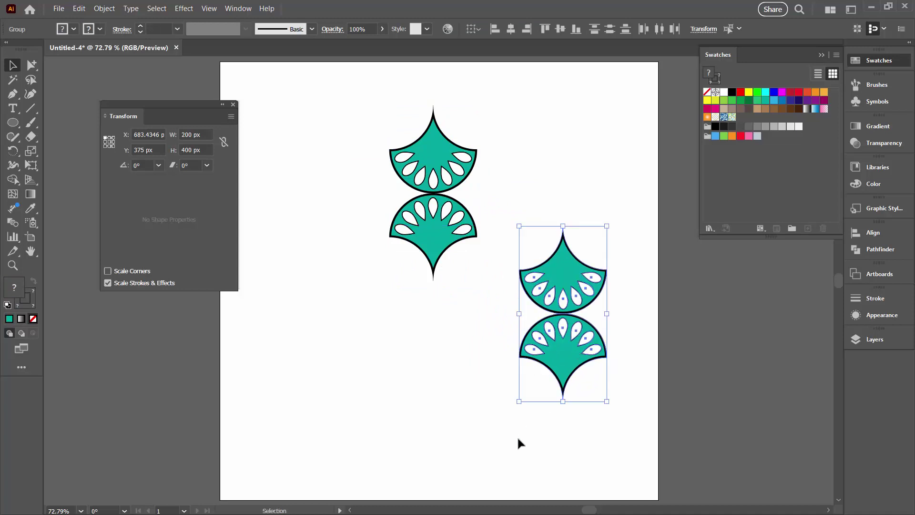
pyautogui.click(472, 409)
pyautogui.click(556, 325)
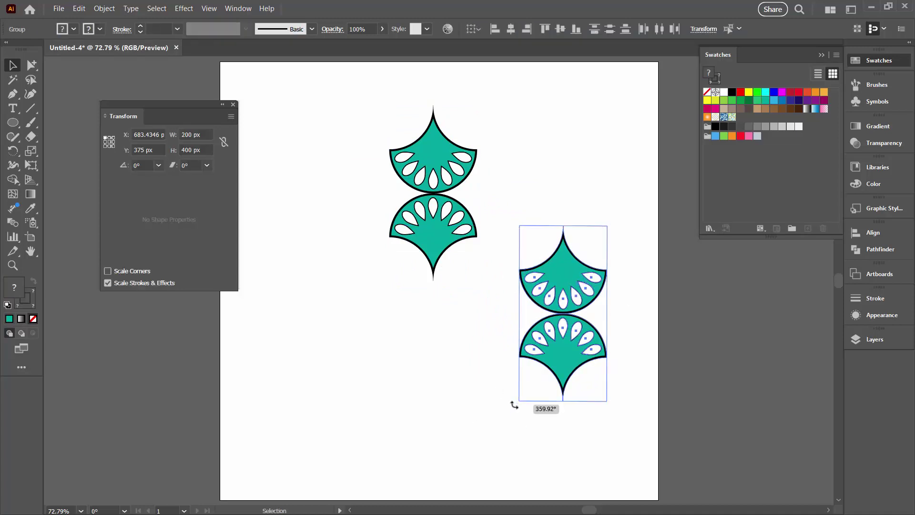
pyautogui.moveTo(513, 403); pyautogui.dragTo(638, 338)
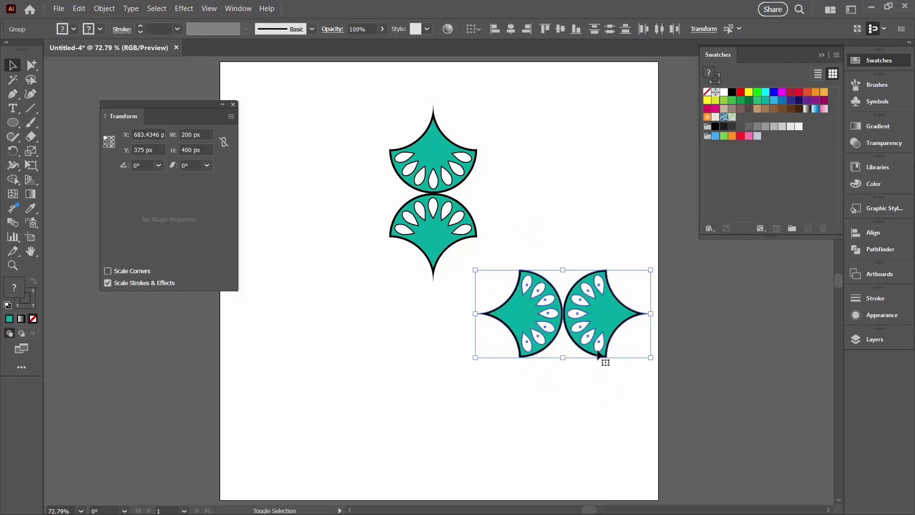
pyautogui.click(549, 386)
# Fit the two sideways scallops into the gaps on either side of the vertical pair, rounded arcs outward, and check the overall size.
pyautogui.click(519, 317)
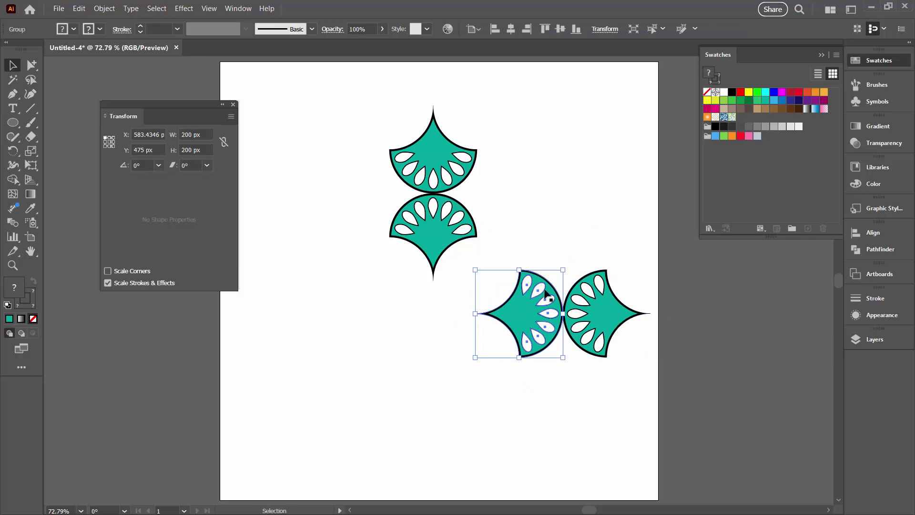
pyautogui.moveTo(519, 318); pyautogui.dragTo(479, 205)
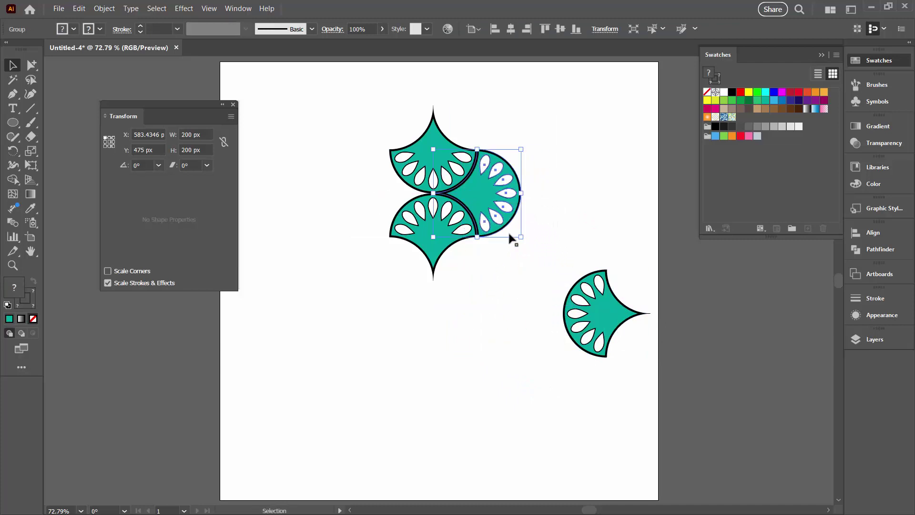
pyautogui.moveTo(596, 322); pyautogui.dragTo(356, 193)
pyautogui.click(342, 252)
pyautogui.moveTo(326, 117); pyautogui.dragTo(524, 285)
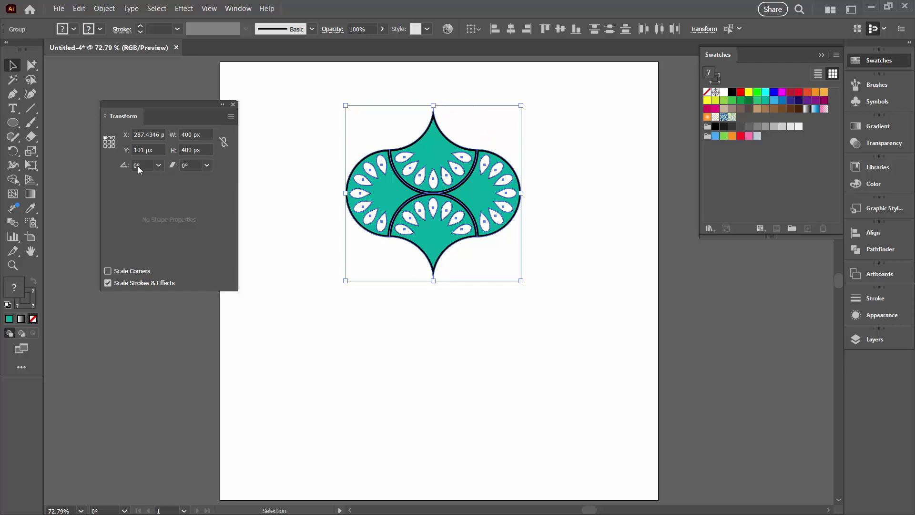
pyautogui.click(320, 193)
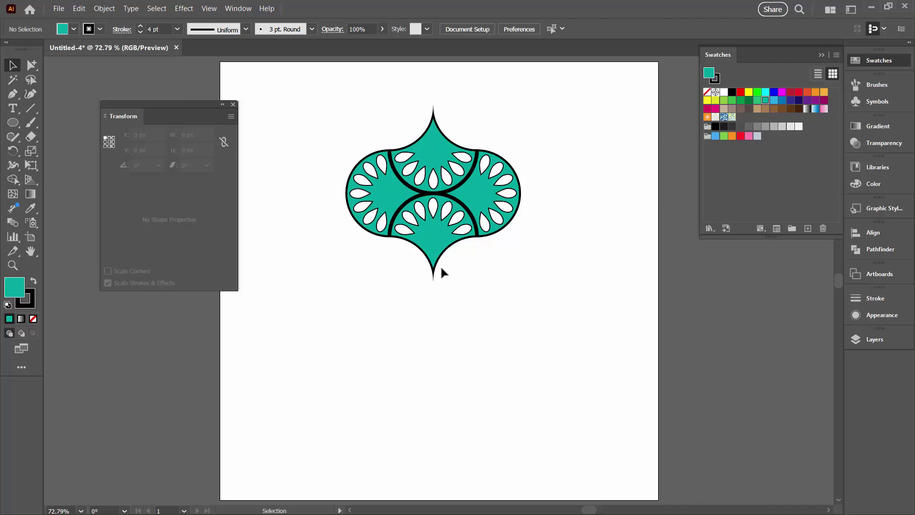
# Make a new pattern from the four assembled scallops and put the transform settings away.
pyautogui.moveTo(309, 76); pyautogui.dragTo(560, 289)
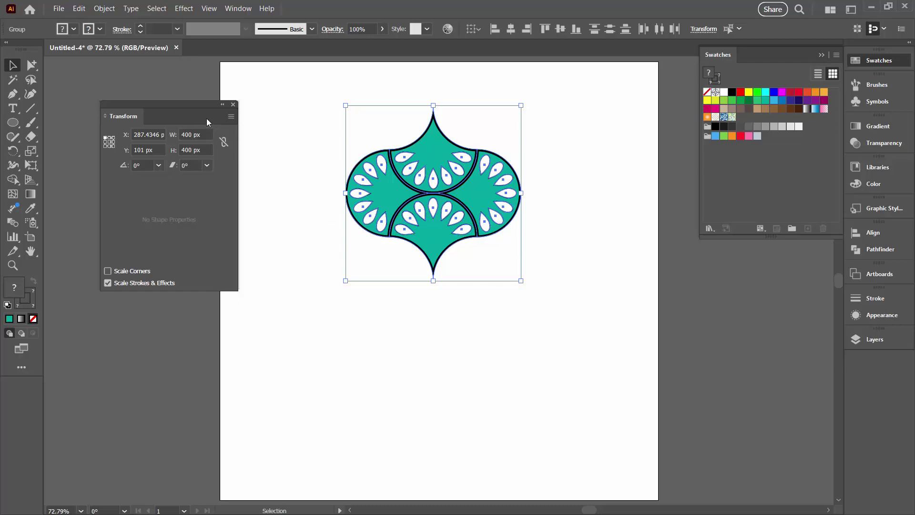
pyautogui.click(233, 104)
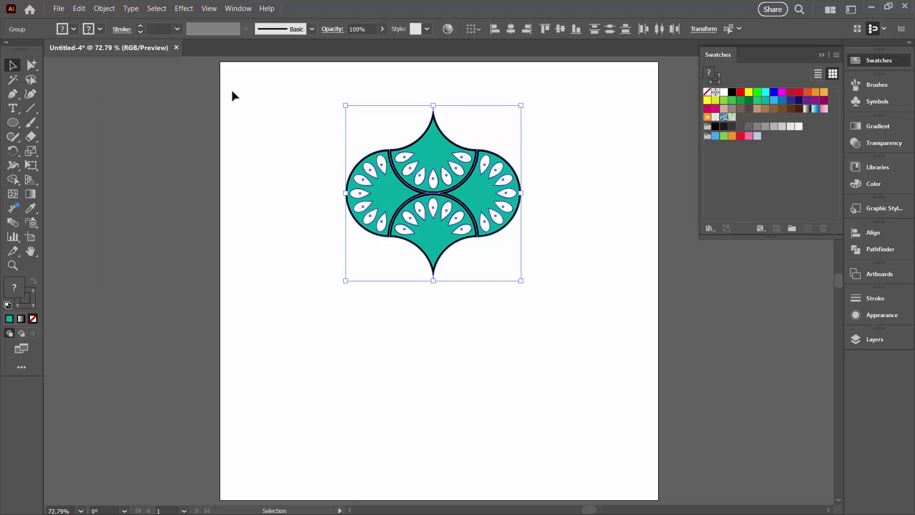
pyautogui.click(105, 9)
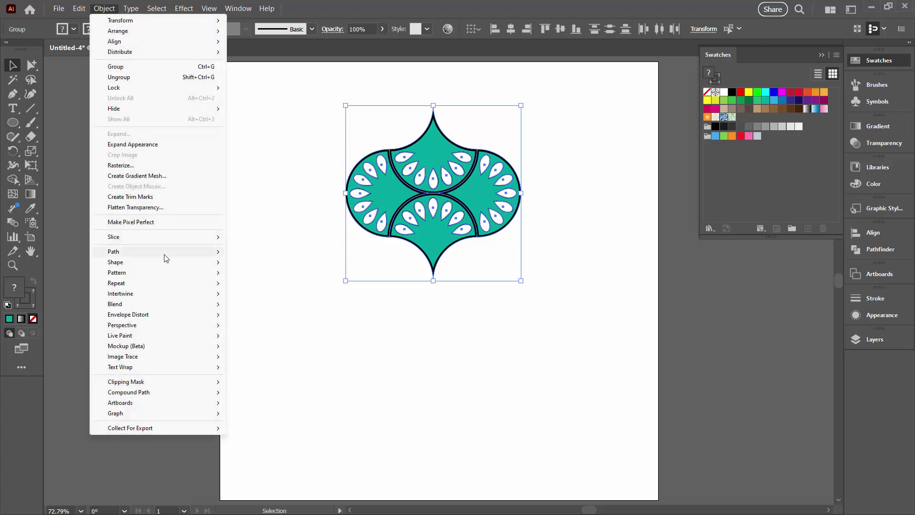
pyautogui.moveTo(170, 272)
pyautogui.click(249, 272)
pyautogui.click(584, 281)
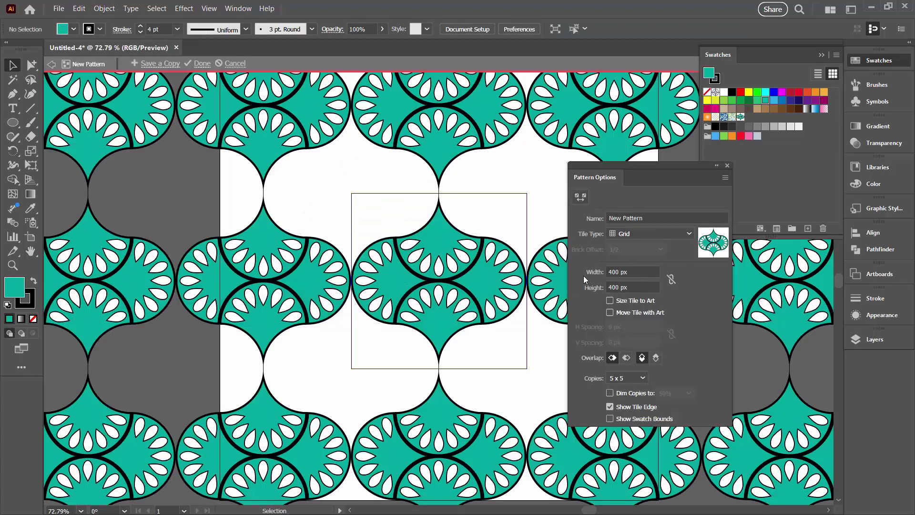
# Set the pattern's tile type to Brick by Row, its tile height to 200 px and the preview to 9 x 9 copies.
pyautogui.click(646, 234)
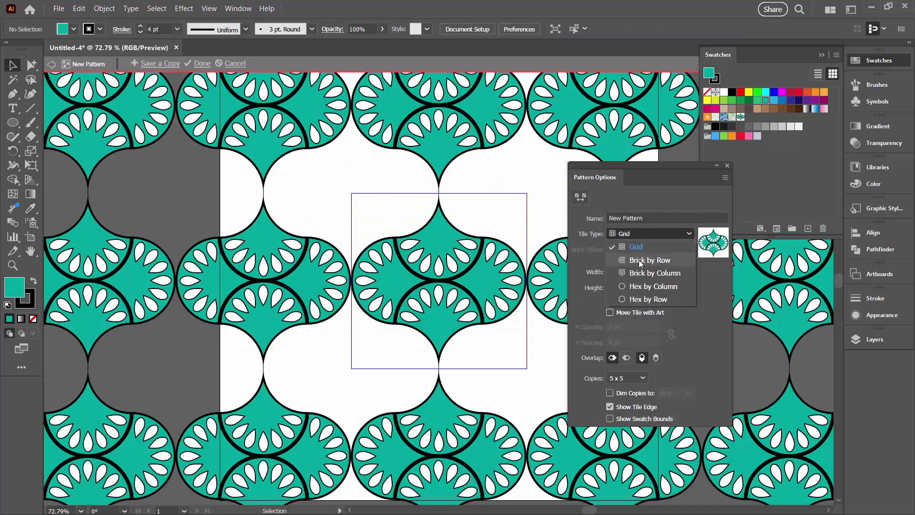
pyautogui.click(639, 259)
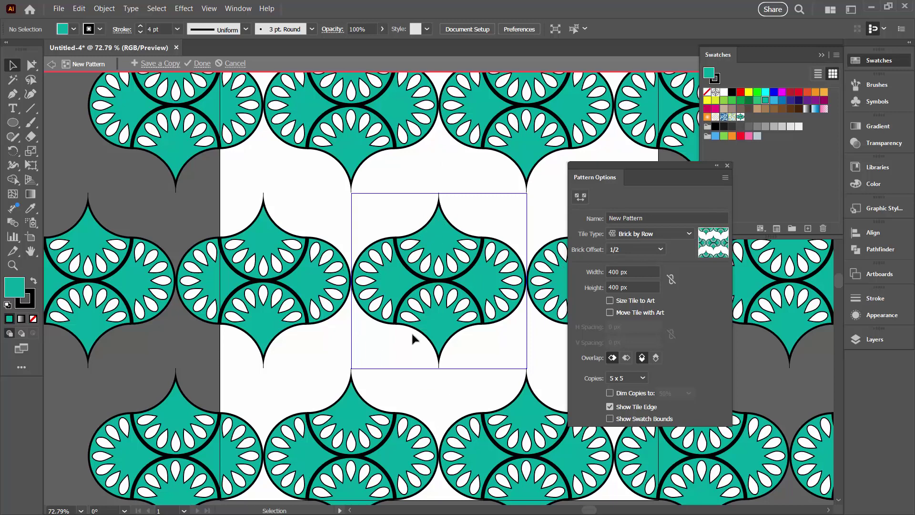
pyautogui.click(631, 284)
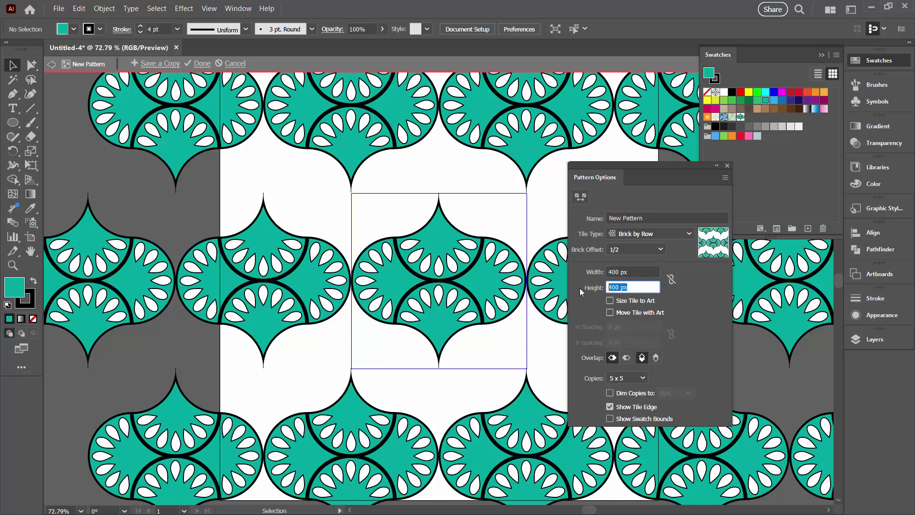
pyautogui.write('200')
pyautogui.press('Tab')
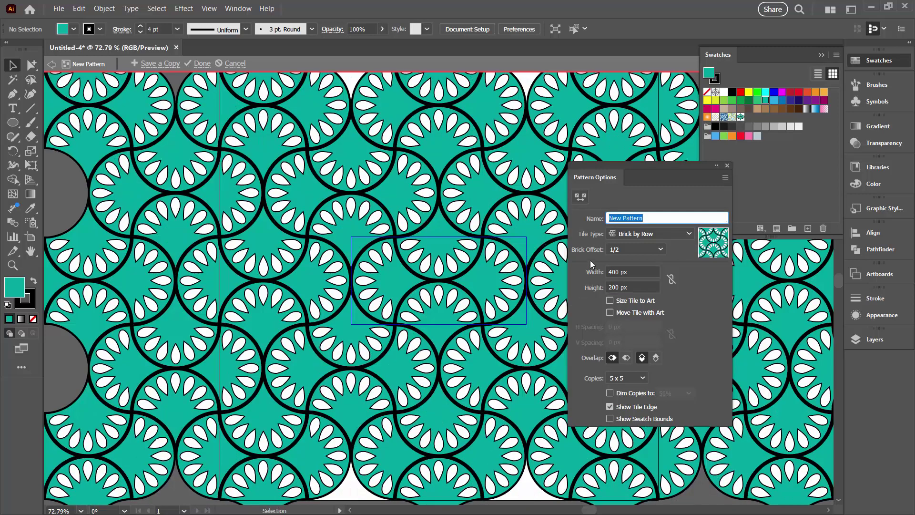
pyautogui.click(630, 379)
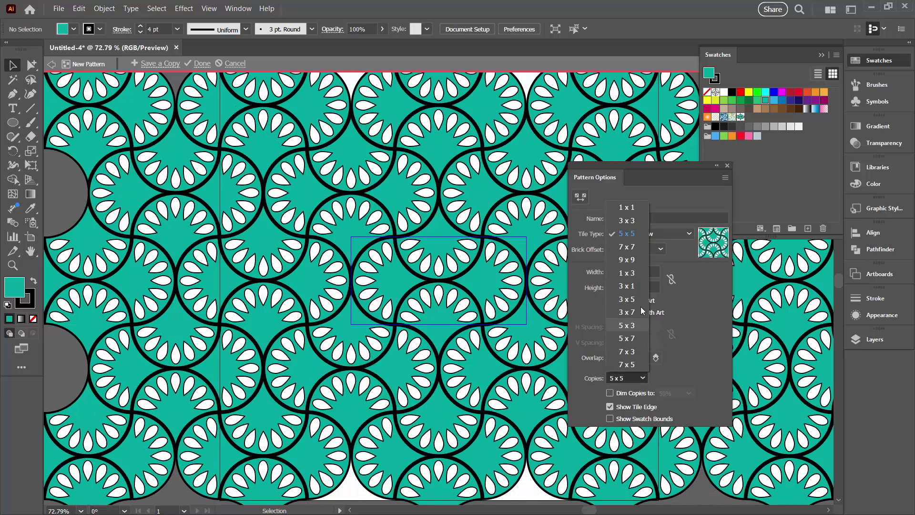
pyautogui.click(639, 259)
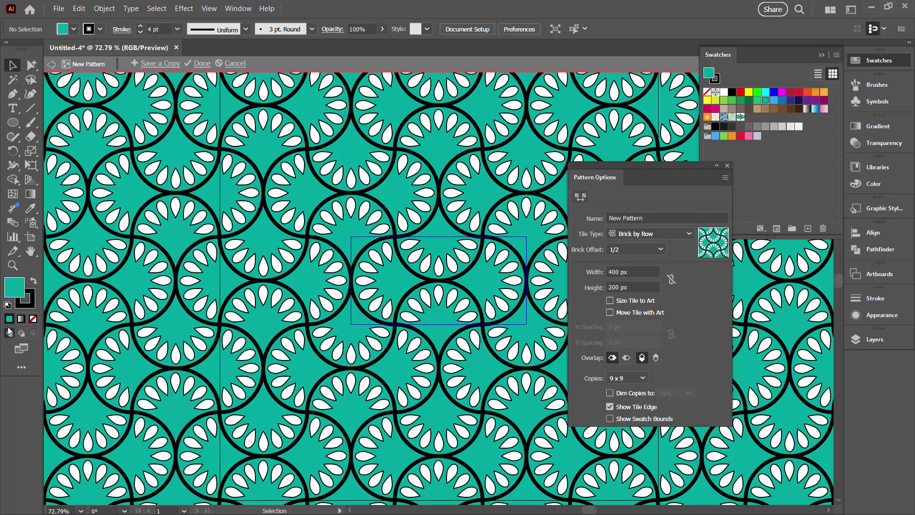
# Review the tiled pattern at a smaller scale, finish pattern editing and move the four-scallop motif off the artboard's upper-left side.
pyautogui.click(13, 265)
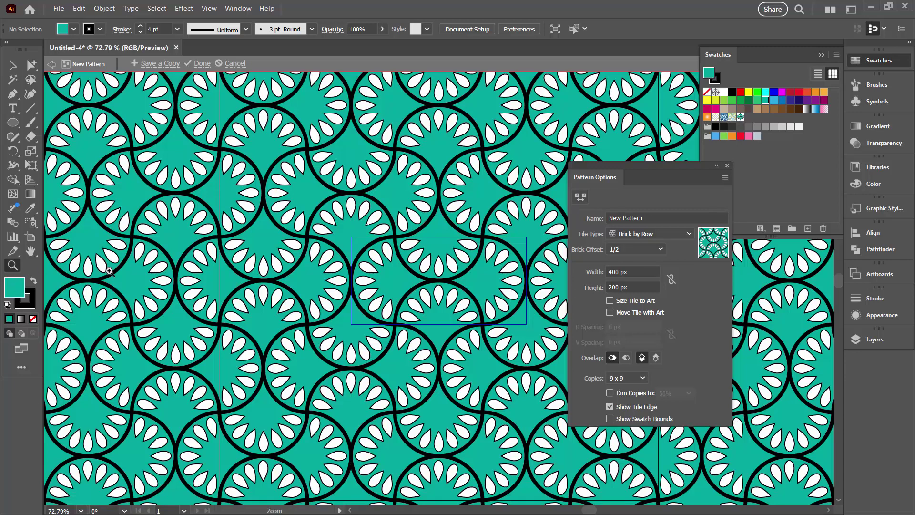
pyautogui.keyDown('alt'); pyautogui.click(376, 230); pyautogui.keyUp('alt')
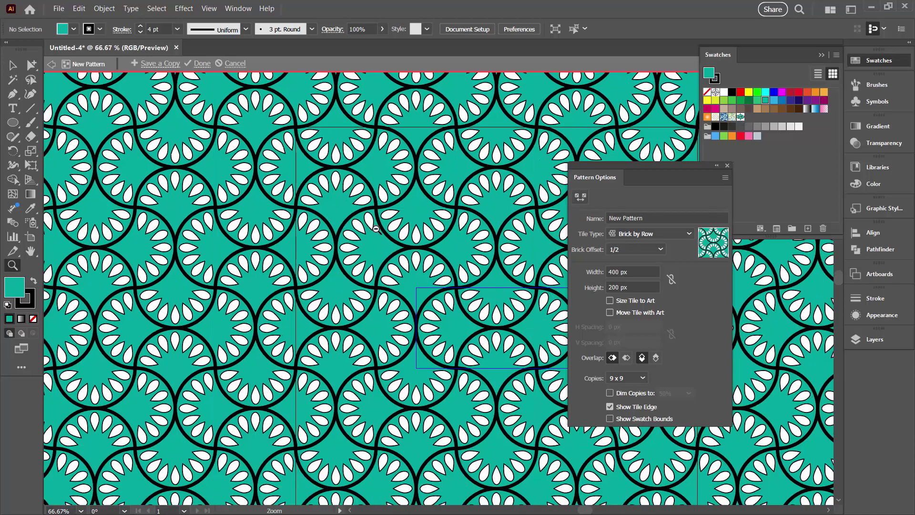
pyautogui.keyDown('alt'); pyautogui.click(376, 230); pyautogui.keyUp('alt')
pyautogui.keyDown('alt'); pyautogui.click(376, 229); pyautogui.keyUp('alt')
pyautogui.moveTo(415, 314); pyautogui.dragTo(339, 230)
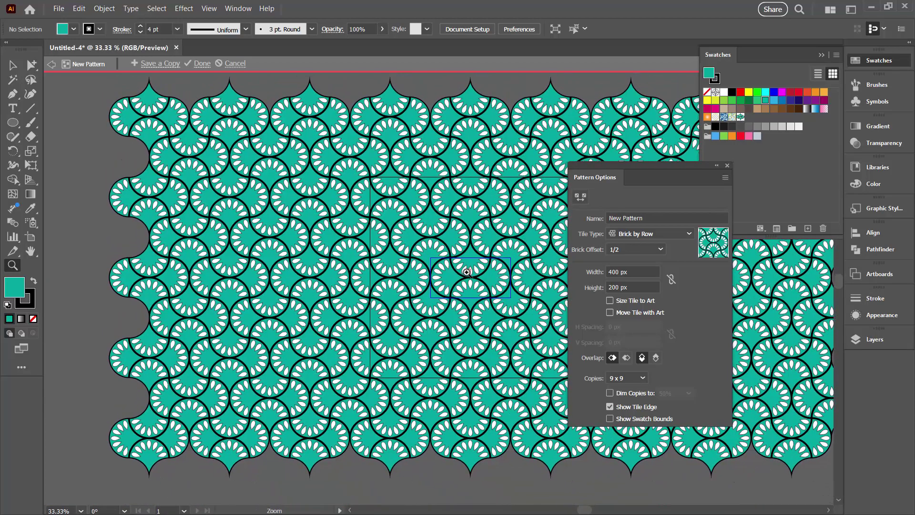
pyautogui.click(201, 67)
pyautogui.moveTo(476, 234); pyautogui.dragTo(290, 204)
# Draw a 1000 x 1000 px rectangle and centre it horizontally and vertically on the artboard.
pyautogui.click(7, 125)
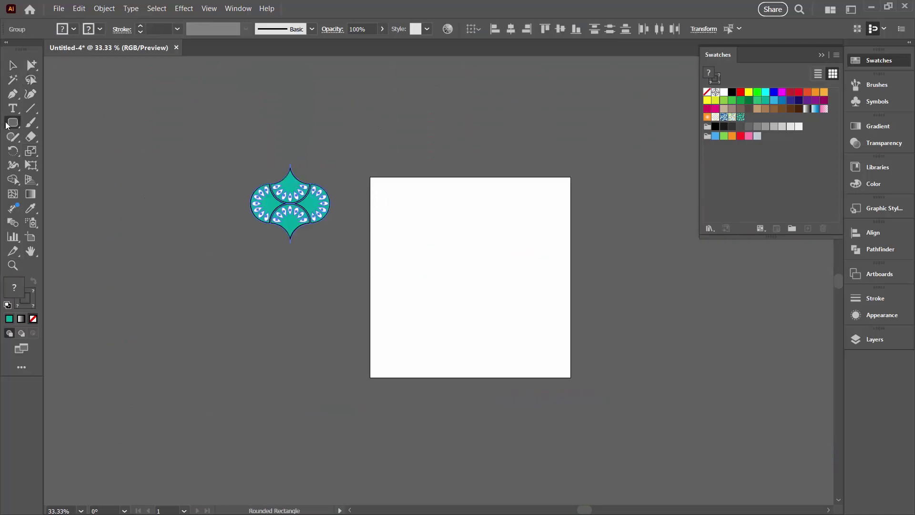
pyautogui.moveTo(7, 125); pyautogui.dragTo(68, 124)
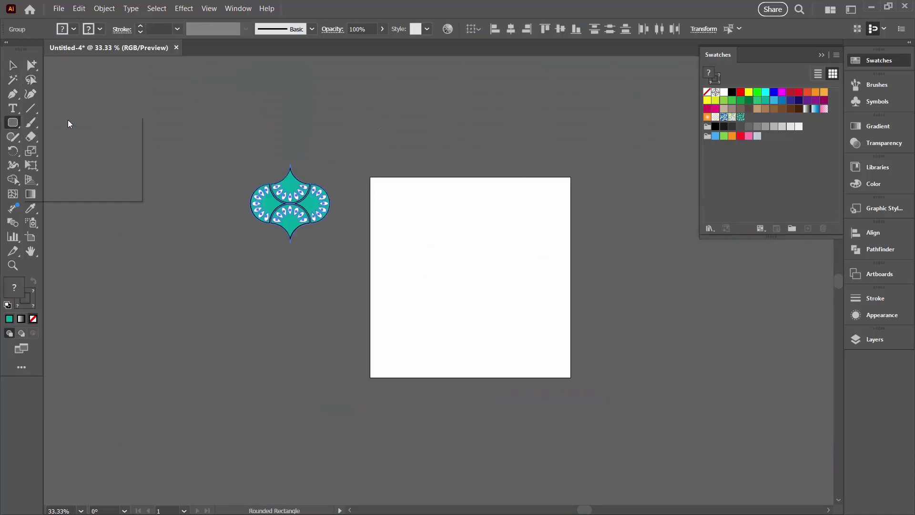
pyautogui.click(421, 266)
pyautogui.write('1000')
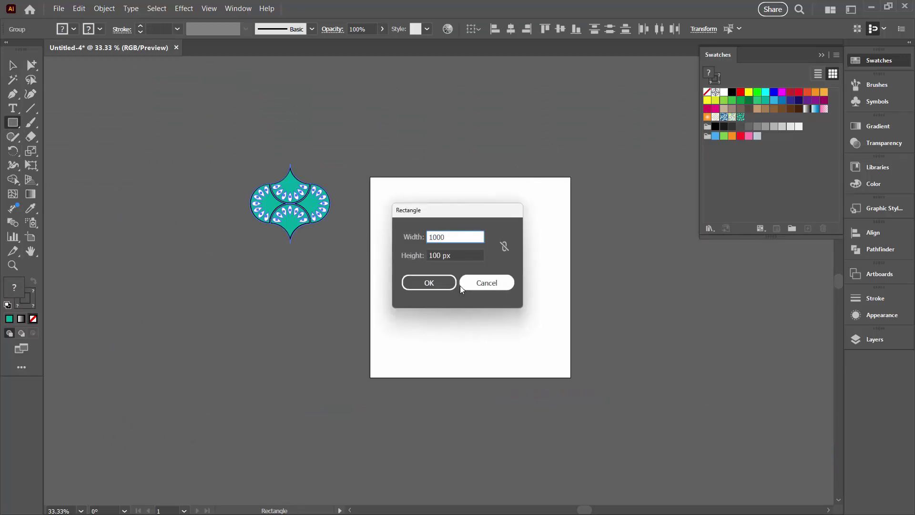
pyautogui.press('Tab')
pyautogui.write('100')
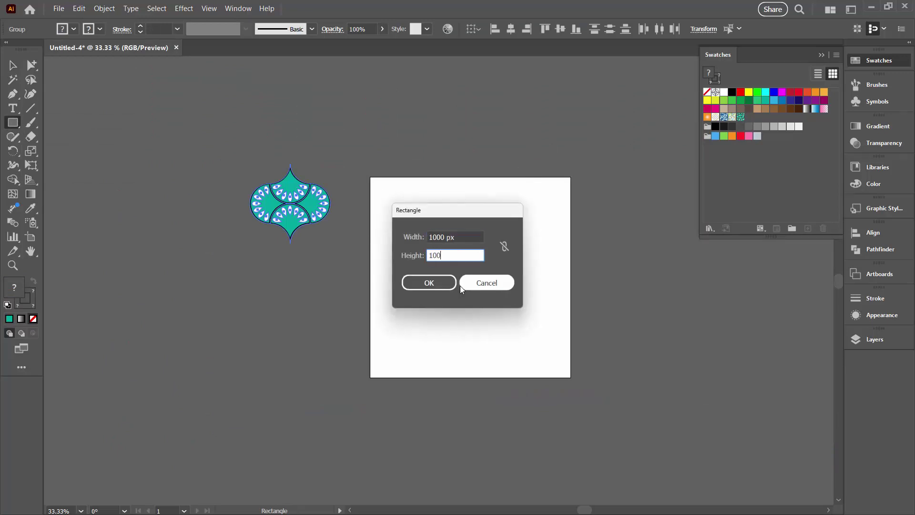
pyautogui.press('Return')
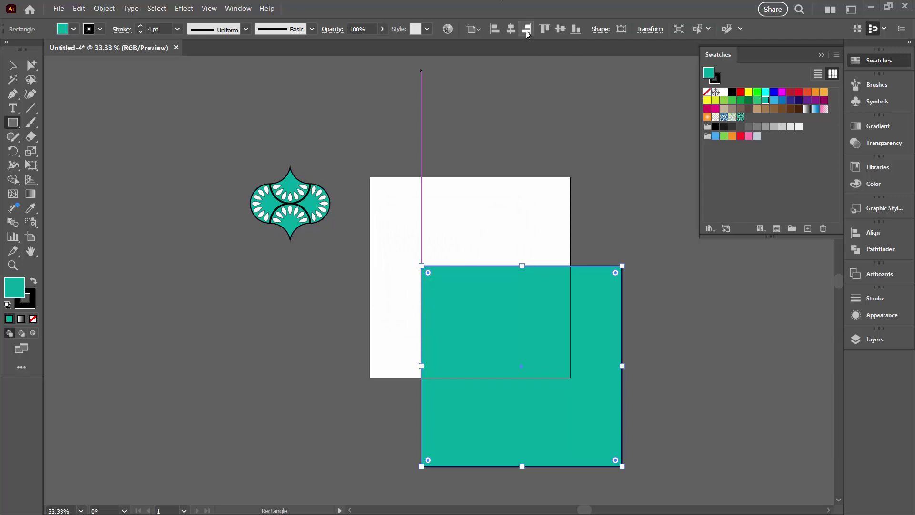
pyautogui.click(511, 29)
pyautogui.click(560, 29)
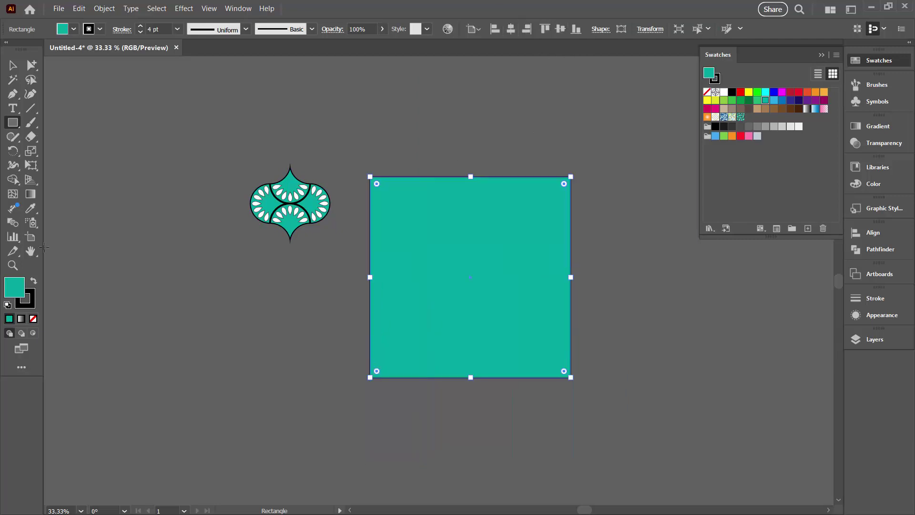
# Remove the rectangle's stroke and fill it with the new teardrop scallop pattern swatch.
pyautogui.click(26, 306)
pyautogui.click(32, 318)
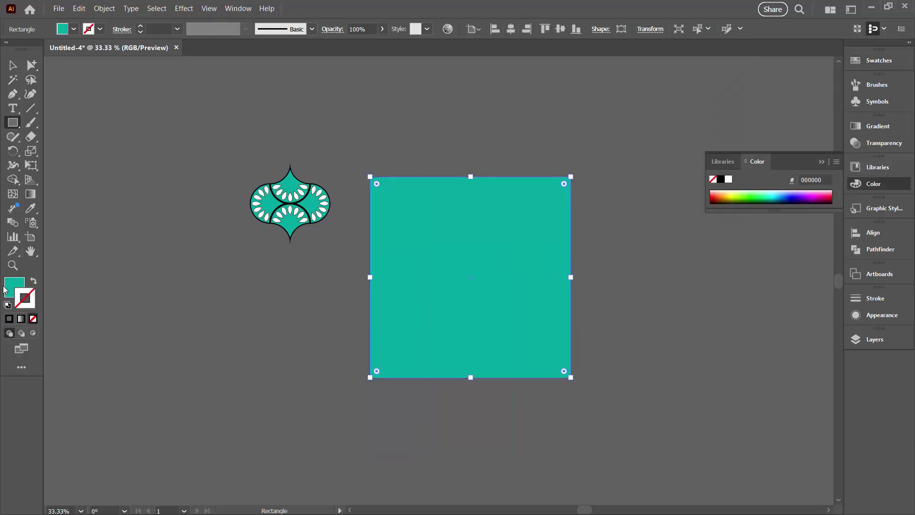
pyautogui.click(7, 290)
pyautogui.click(868, 62)
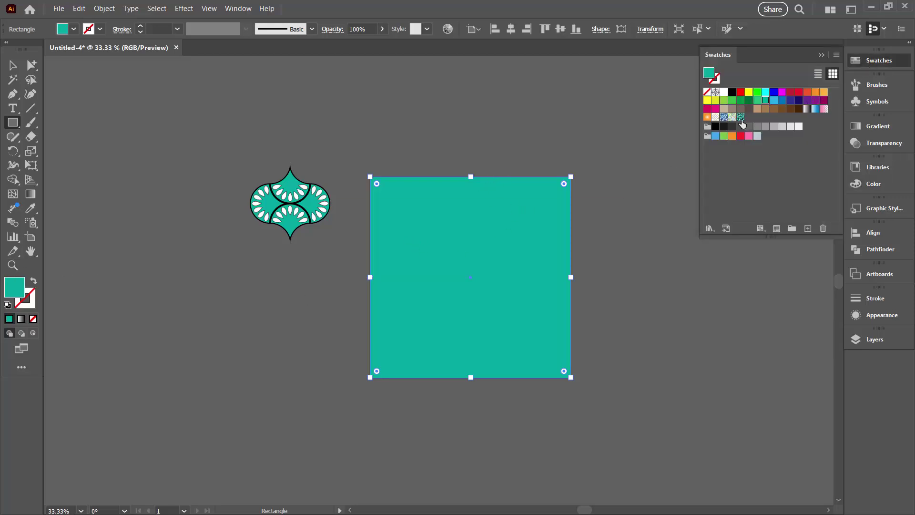
pyautogui.click(740, 117)
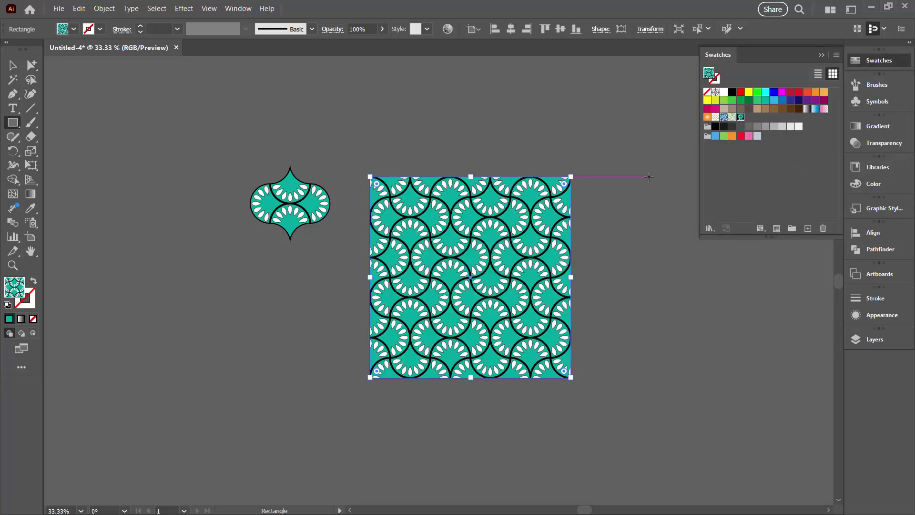
pyautogui.hotkey('ctrl', '0')
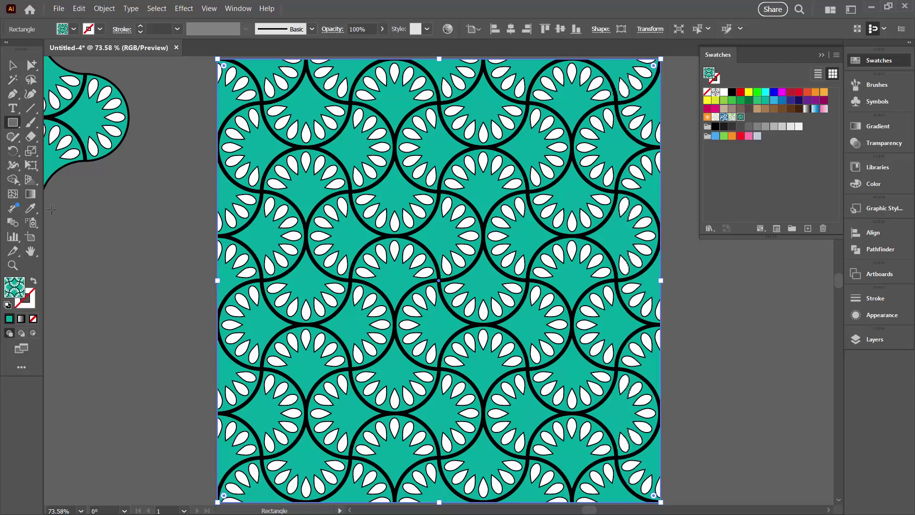
# Duplicate the four-scallop motif straight below the original, beside the artboard.
pyautogui.moveTo(61, 229); pyautogui.dragTo(286, 290)
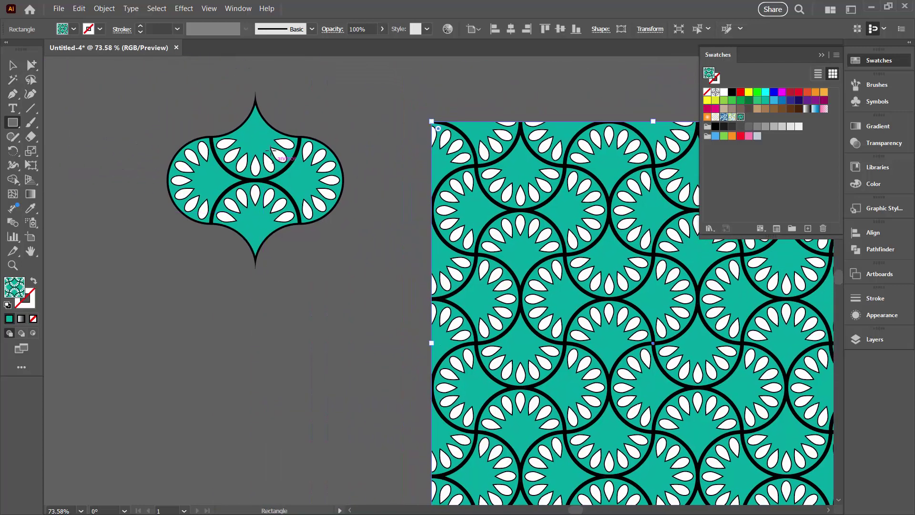
pyautogui.press('v')
pyautogui.click(381, 214)
pyautogui.moveTo(360, 265); pyautogui.dragTo(353, 251)
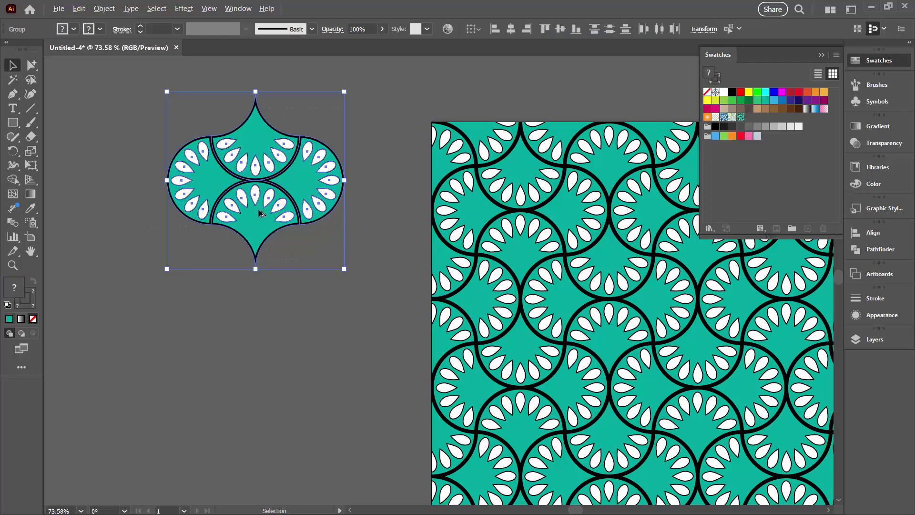
pyautogui.moveTo(266, 201); pyautogui.dragTo(260, 413)
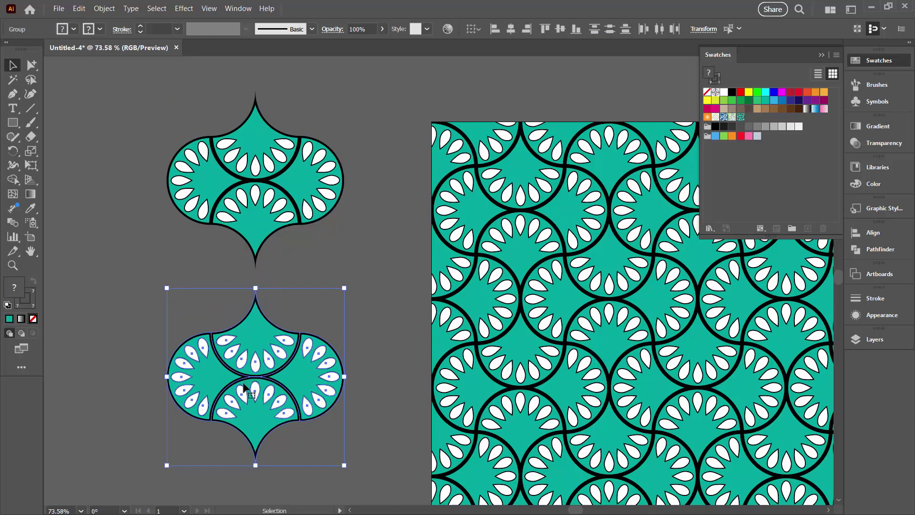
# Delete the teardrop groups from all four scallops of the duplicated motif, keeping only the teal scallop paths.
pyautogui.click(853, 340)
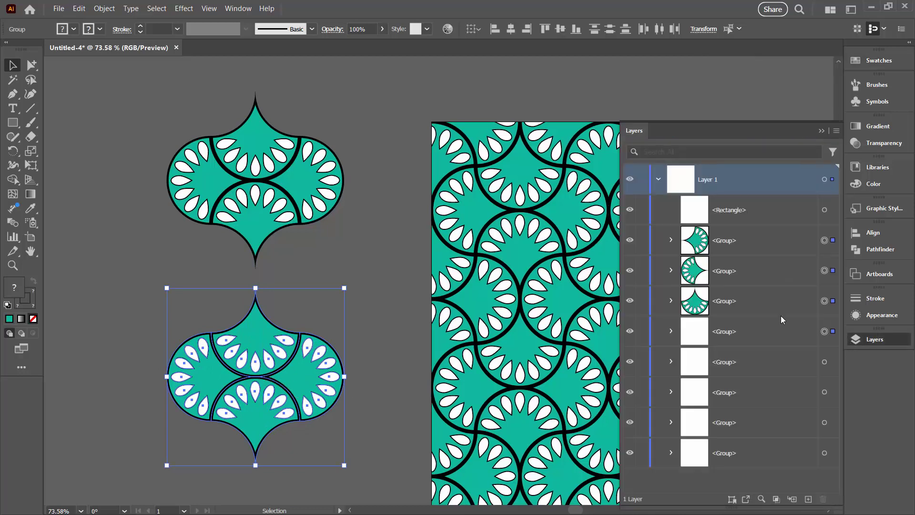
pyautogui.click(671, 240)
pyautogui.click(686, 270)
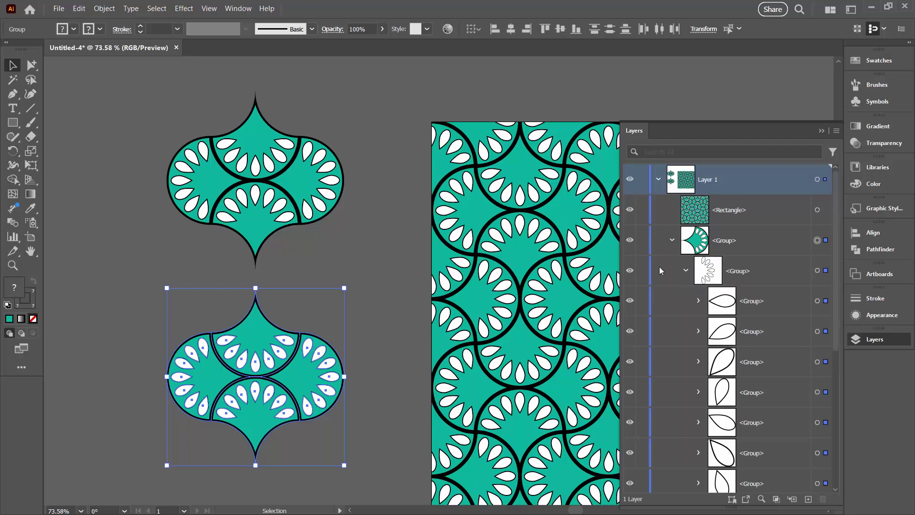
pyautogui.click(630, 271)
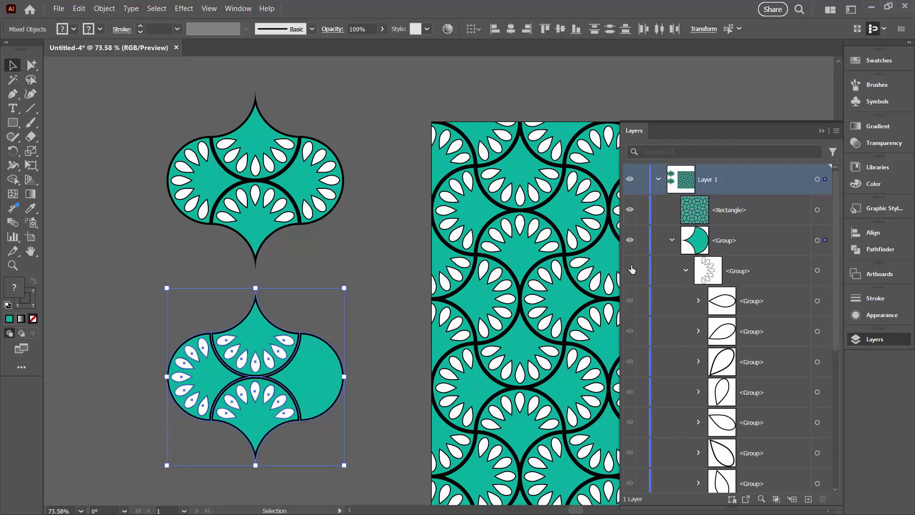
pyautogui.click(800, 273)
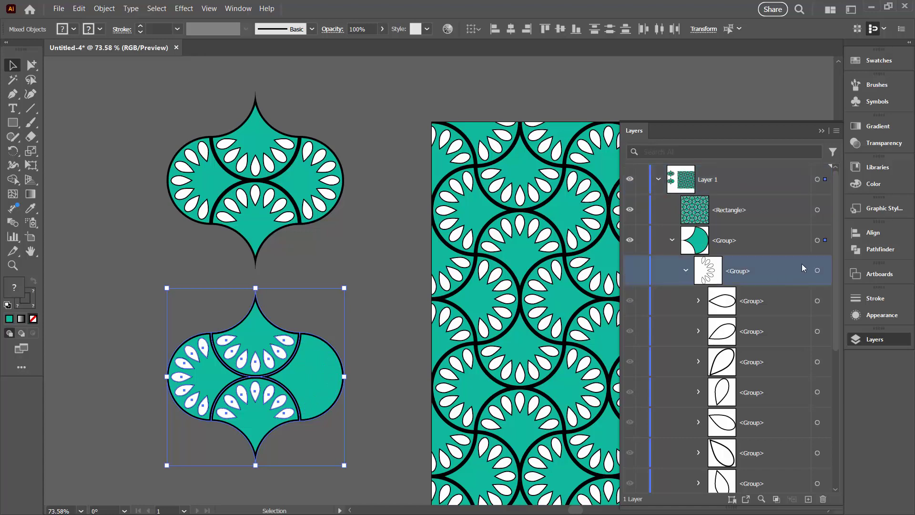
pyautogui.moveTo(798, 273); pyautogui.dragTo(729, 332)
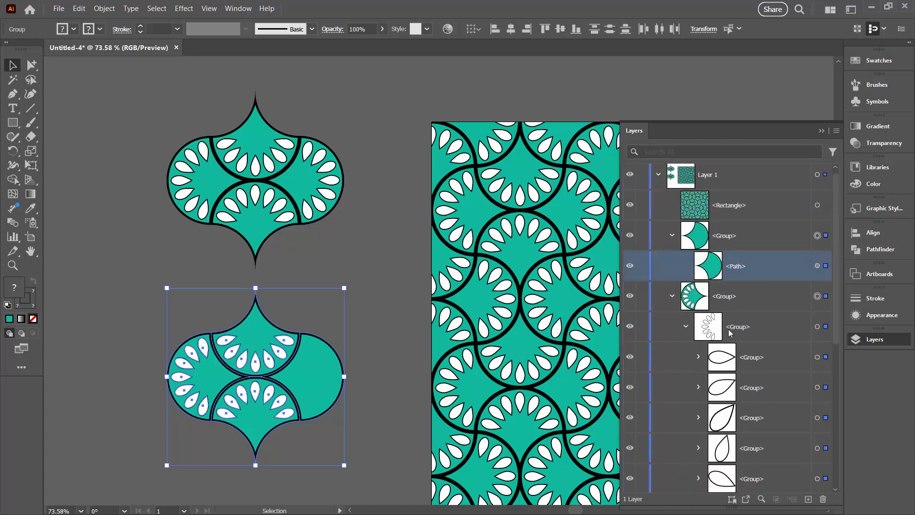
pyautogui.press('Delete')
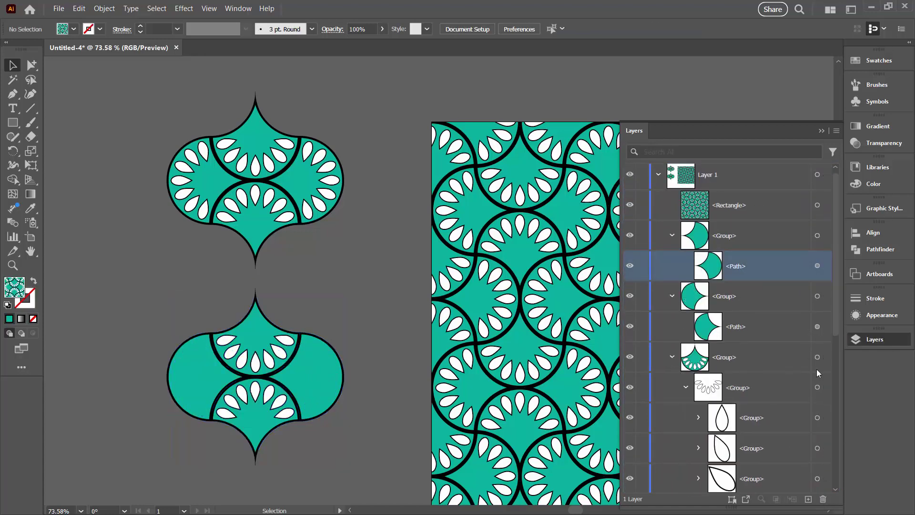
pyautogui.click(670, 418)
pyautogui.click(817, 447)
pyautogui.press('Delete')
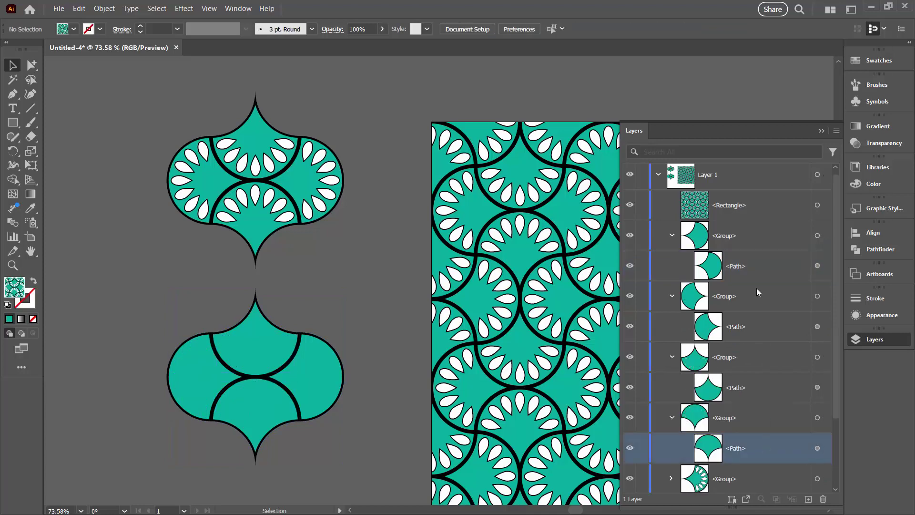
# Ungroup the four plain scallops into separate paths and combine them into a single group.
pyautogui.moveTo(358, 449); pyautogui.dragTo(143, 295)
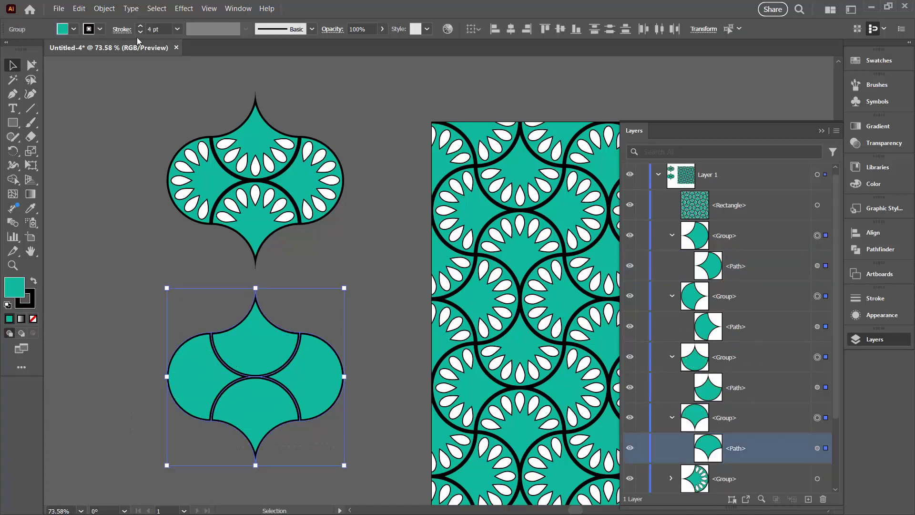
pyautogui.click(104, 8)
pyautogui.click(122, 75)
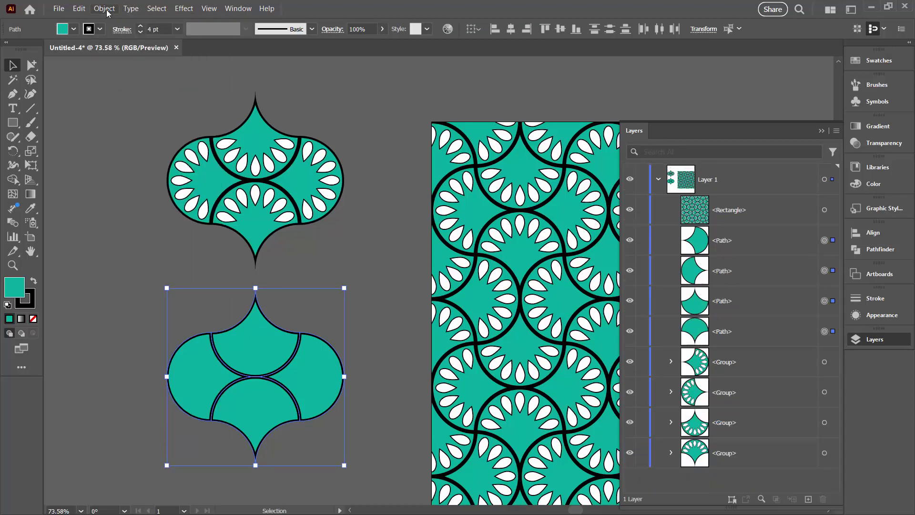
pyautogui.click(104, 9)
pyautogui.click(113, 65)
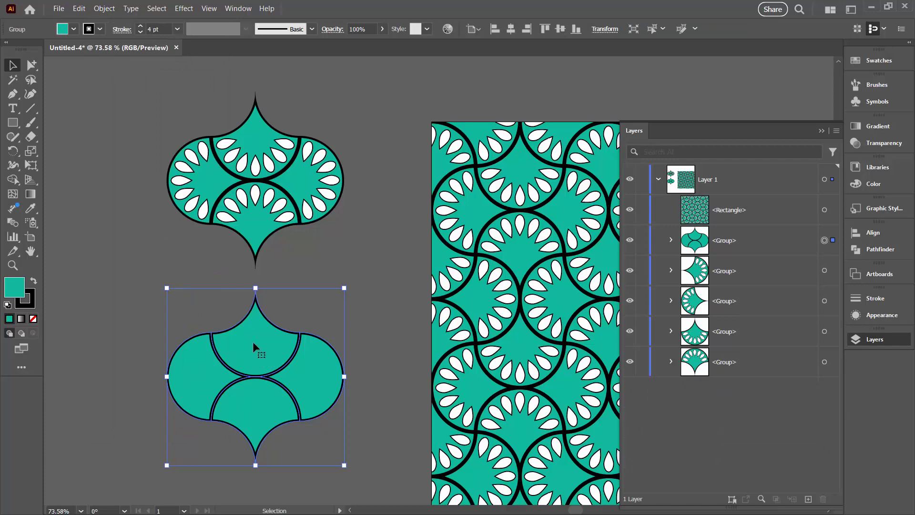
# Make a new pattern from the grouped plain scallops.
pyautogui.click(104, 9)
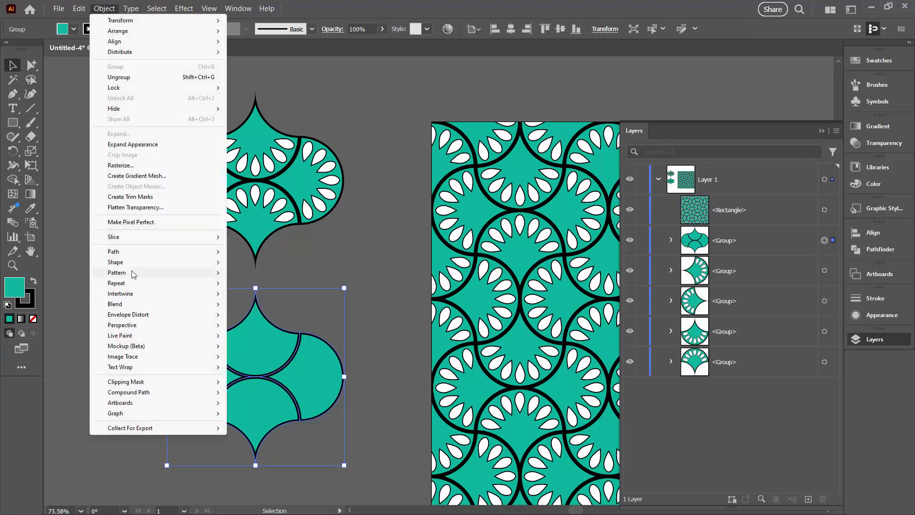
pyautogui.moveTo(225, 275)
pyautogui.click(256, 272)
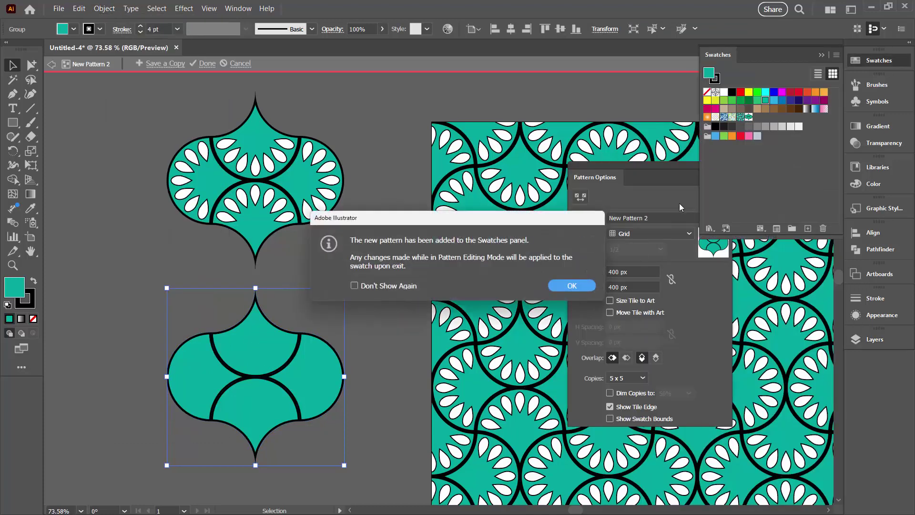
pyautogui.click(572, 285)
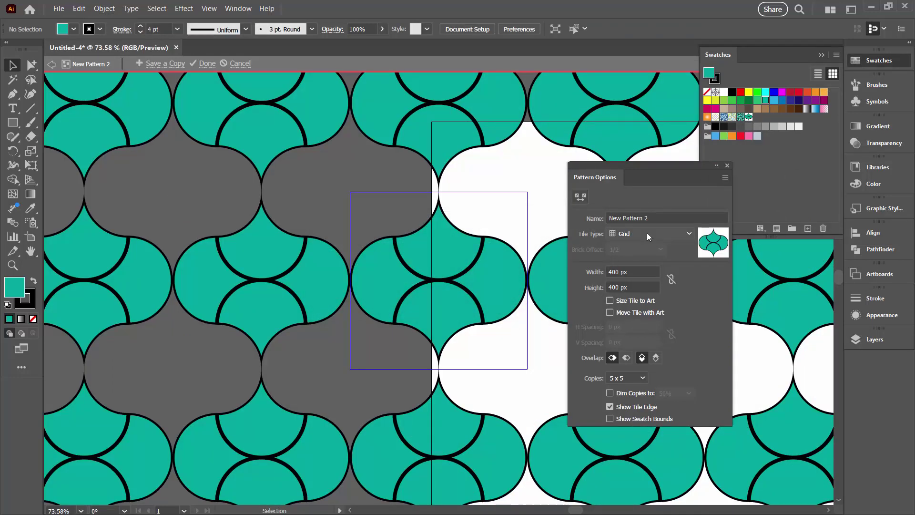
# Set the plain pattern's tile type to Brick by Row and its height to 200 px, and finish pattern editing.
pyautogui.click(647, 233)
pyautogui.click(648, 260)
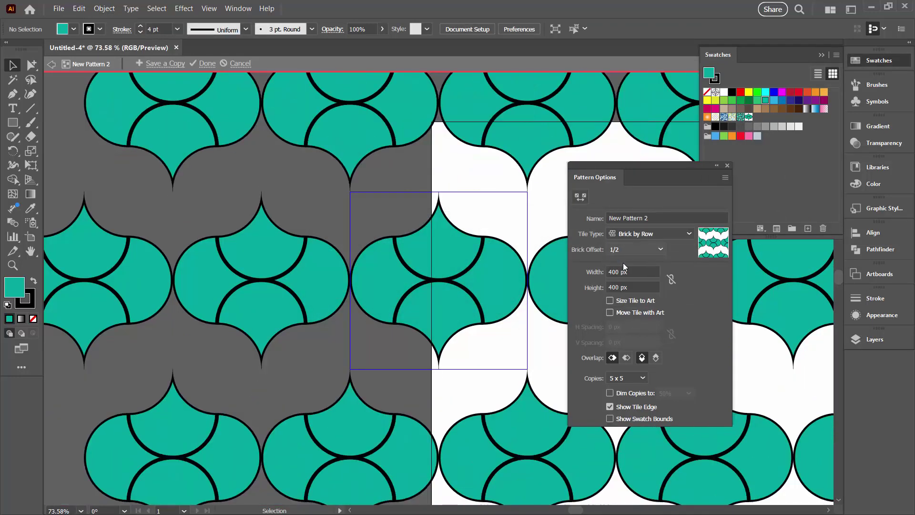
pyautogui.click(585, 286)
pyautogui.write('200')
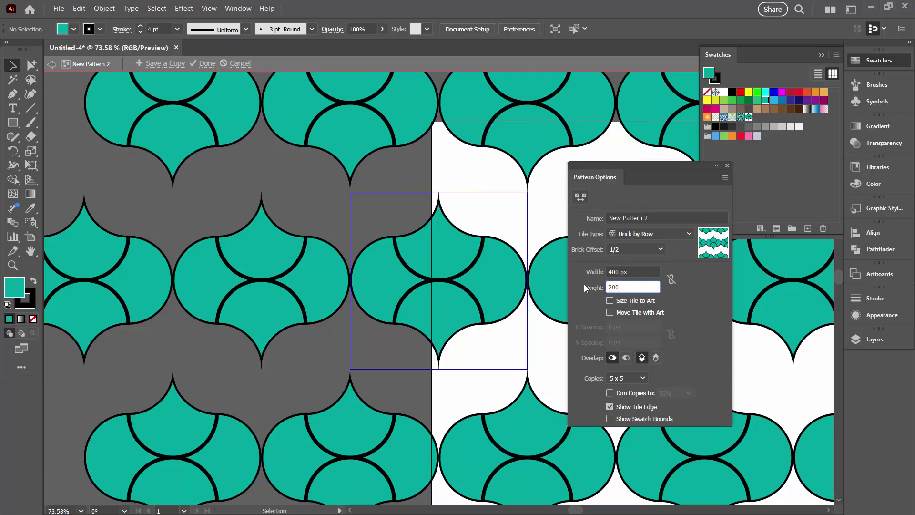
pyautogui.press('Return')
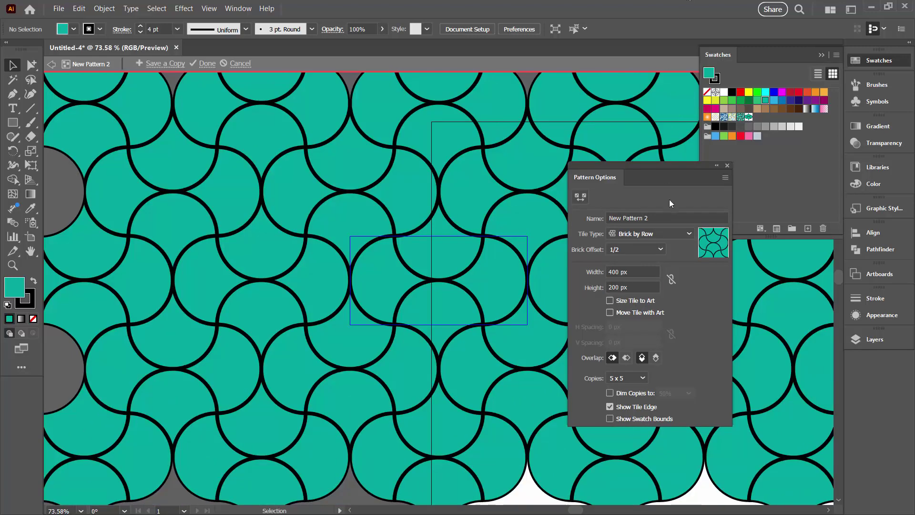
pyautogui.click(208, 64)
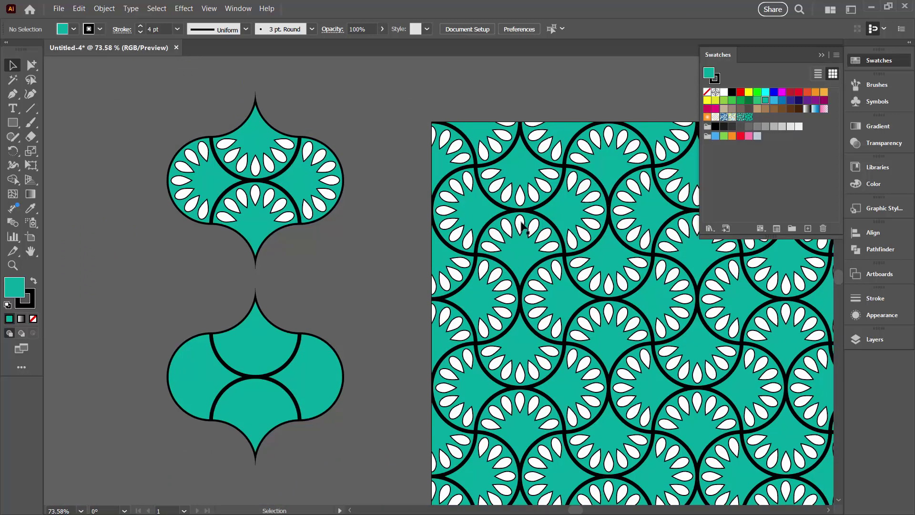
# Open the advanced Recolor Artwork options for the pattern-filled rectangle and replace black with hex 993030.
pyautogui.click(521, 220)
pyautogui.click(748, 117)
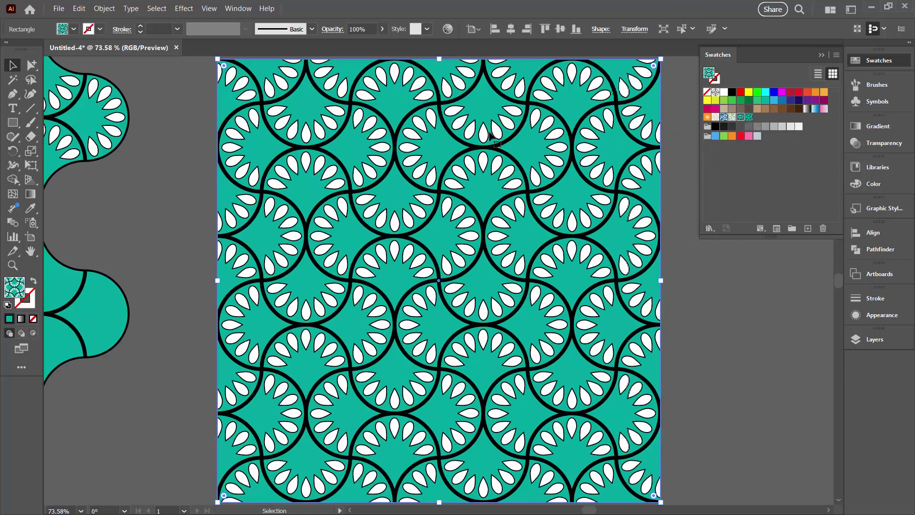
pyautogui.click(447, 29)
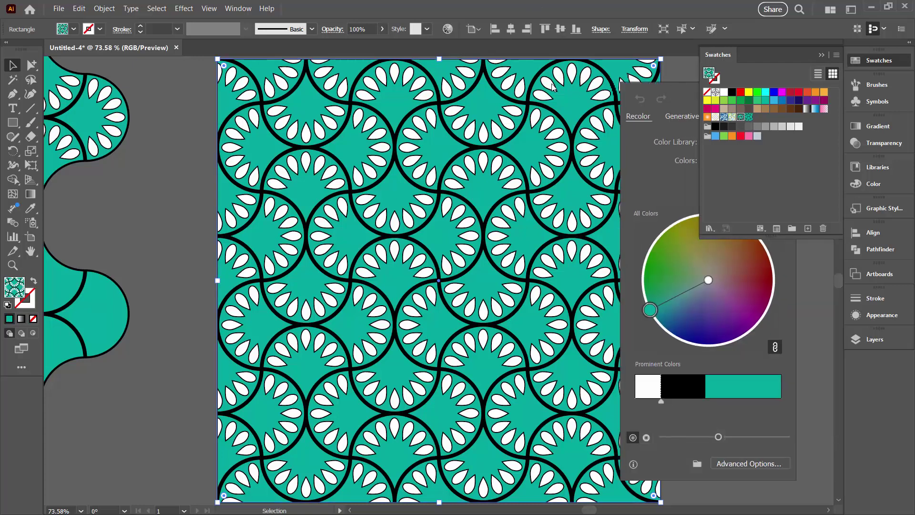
pyautogui.click(538, 462)
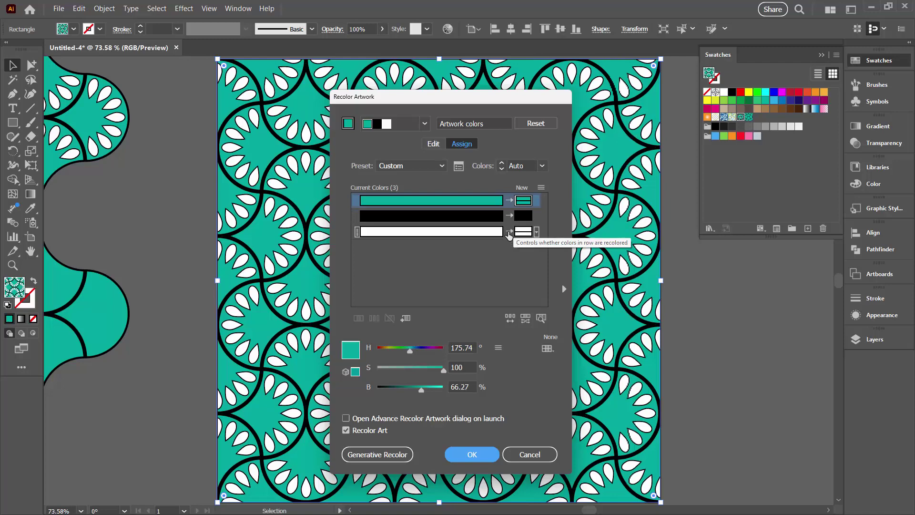
pyautogui.click(521, 216)
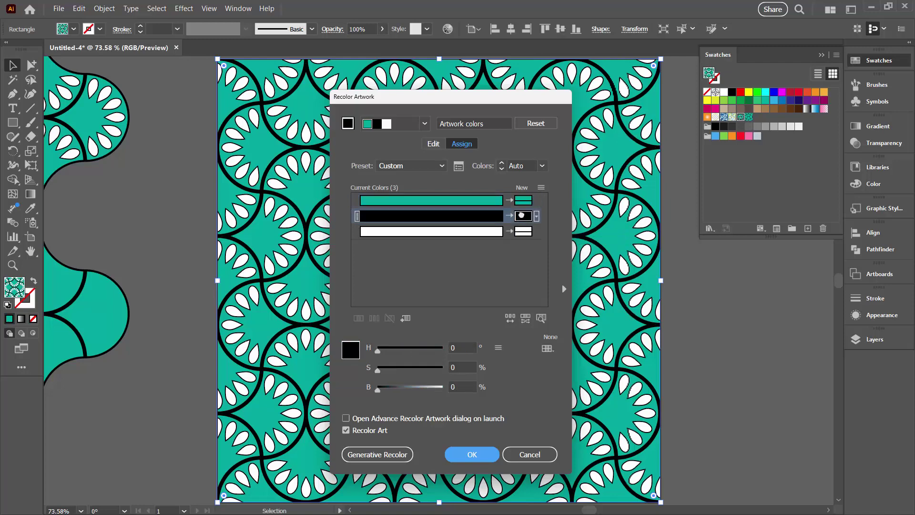
pyautogui.doubleClick(521, 217)
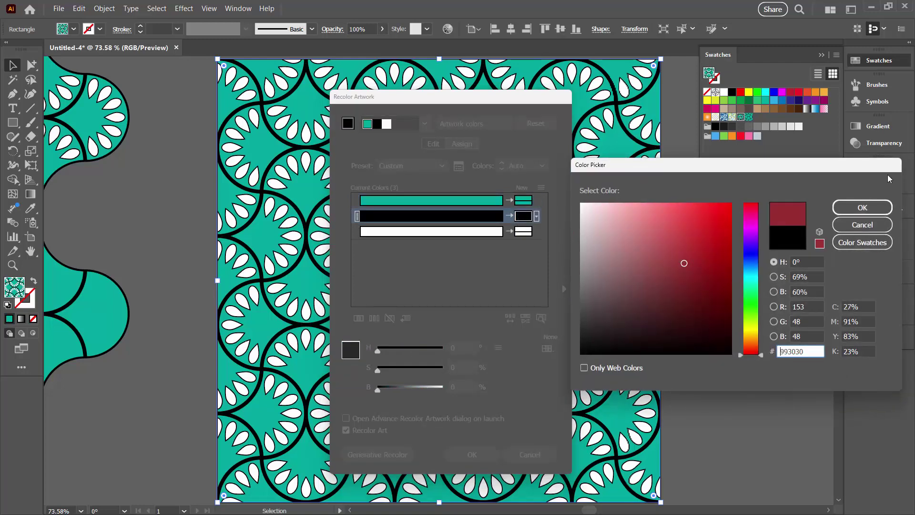
pyautogui.click(862, 207)
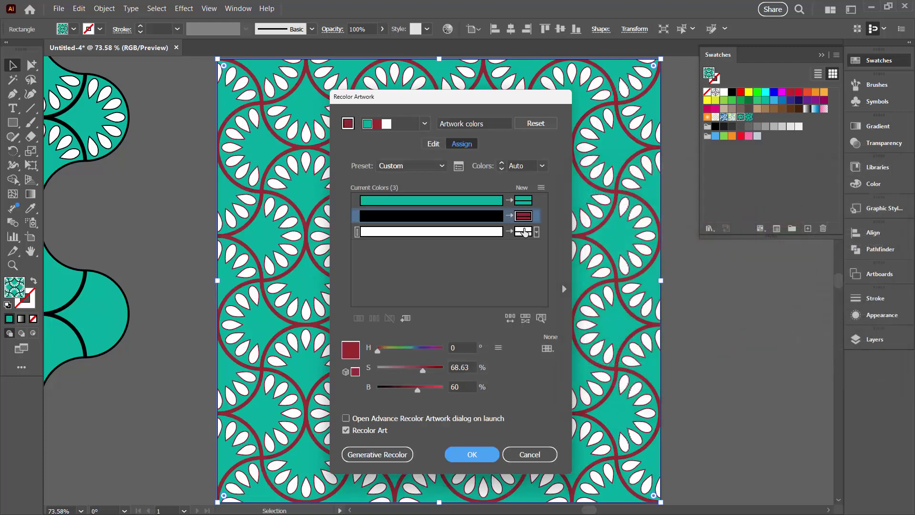
# Replace the pattern's white teardrop color with the pale pinkish gray hex DDCECE.
pyautogui.click(523, 231)
pyautogui.doubleClick(523, 231)
pyautogui.click(590, 222)
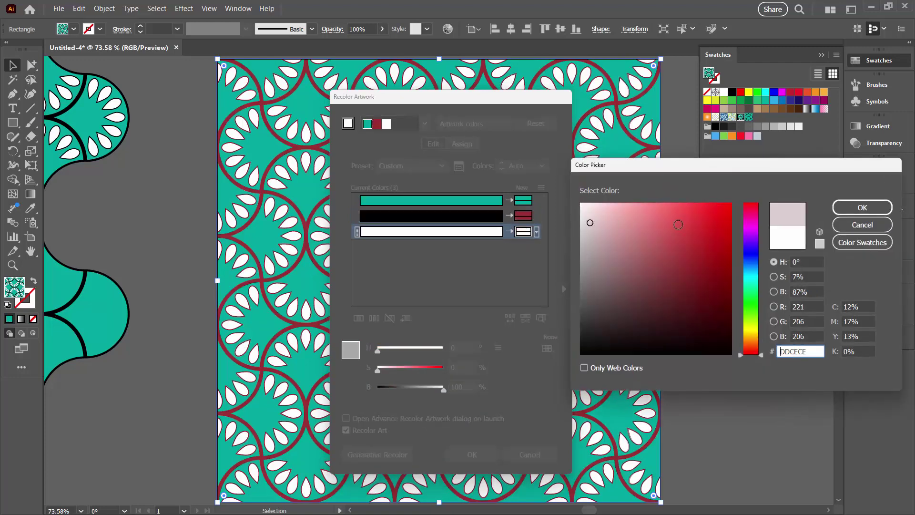
pyautogui.click(862, 207)
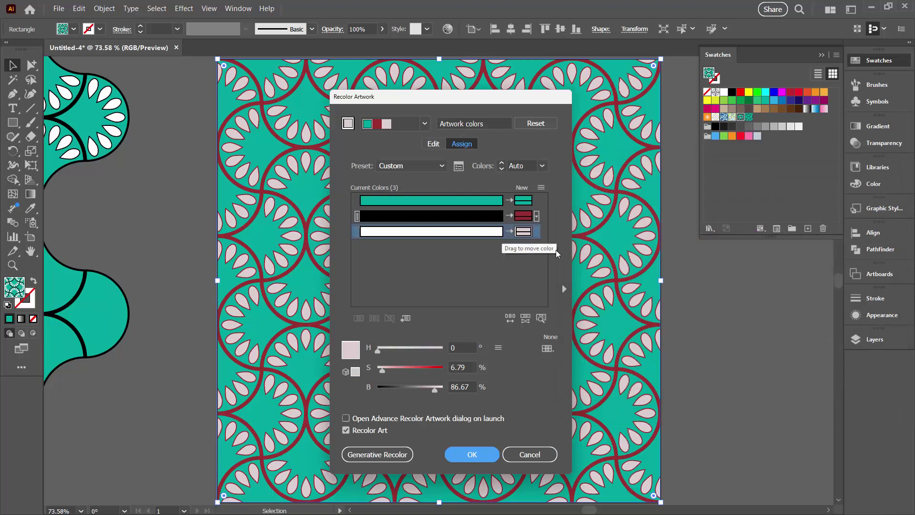
# Unlink the harmony colors on the color wheel, then shift the teal background to blue and the teardrops to pink.
pyautogui.click(433, 143)
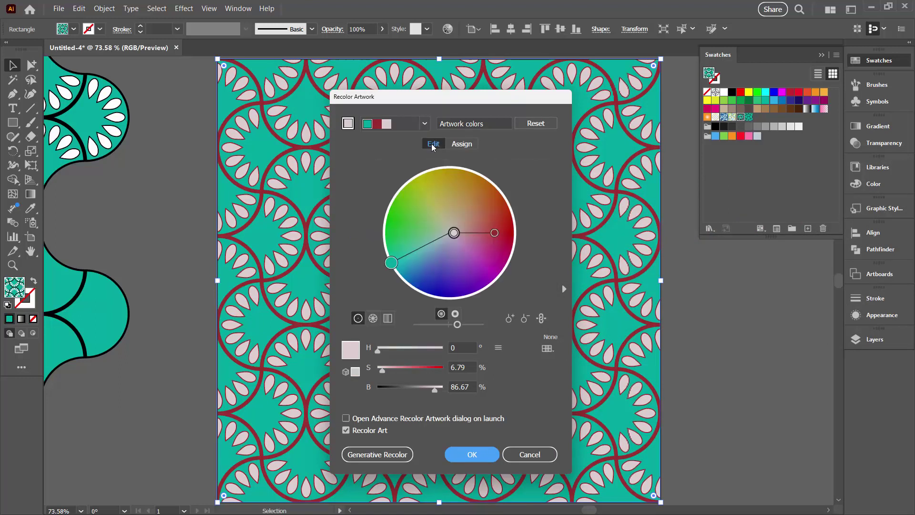
pyautogui.moveTo(426, 101); pyautogui.dragTo(575, 111)
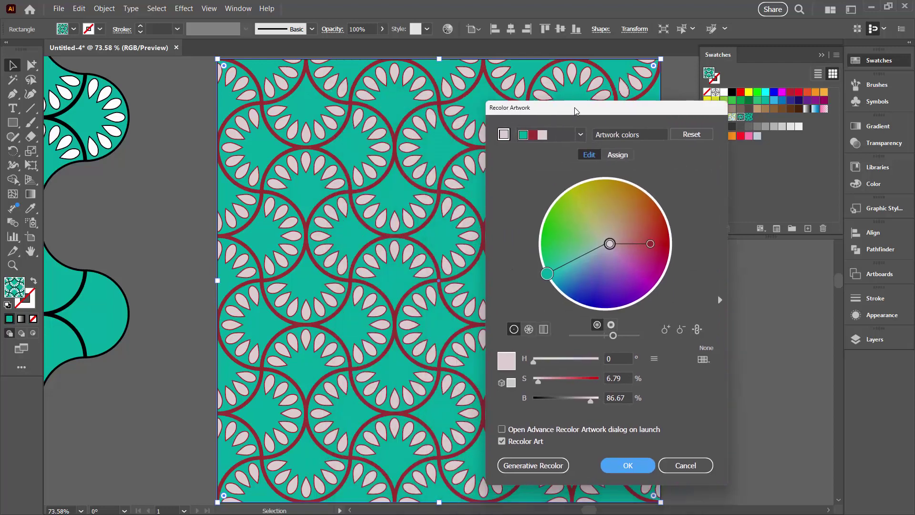
pyautogui.click(697, 328)
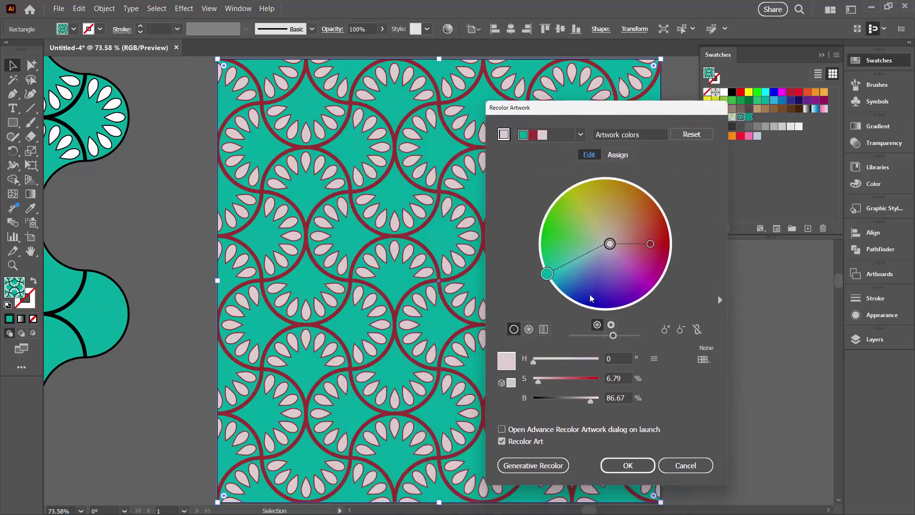
pyautogui.moveTo(546, 274); pyautogui.dragTo(580, 276)
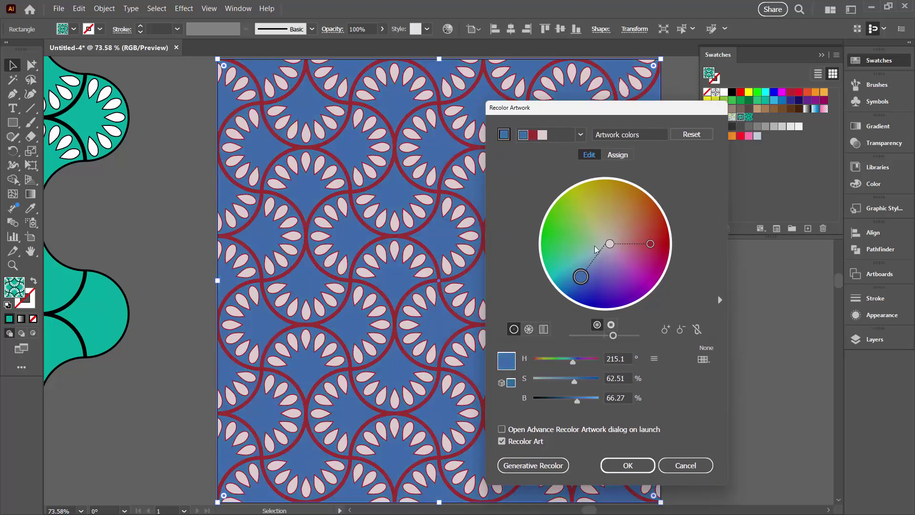
pyautogui.moveTo(605, 243)
pyautogui.mouseDown()
pyautogui.moveTo(628, 236)
pyautogui.moveTo(654, 244)
pyautogui.moveTo(630, 243)
pyautogui.mouseUp()
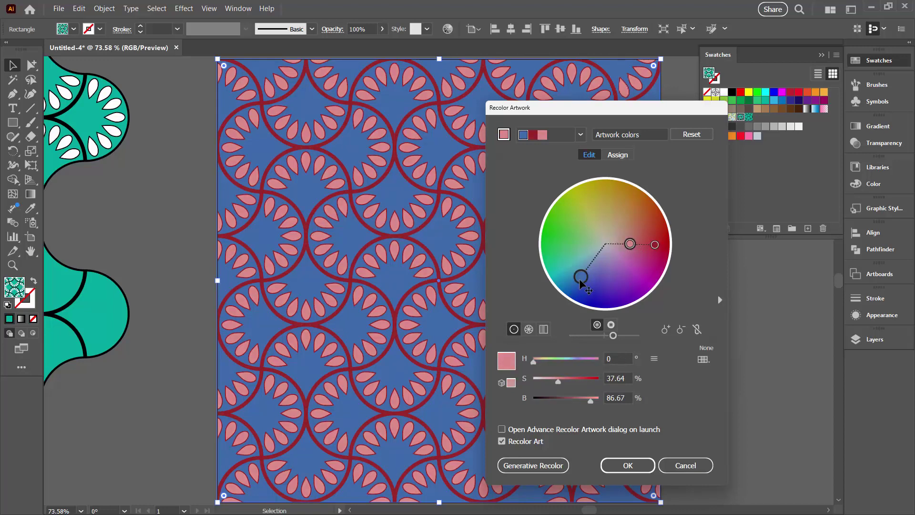
# Shift only the background color to a green of about H 108°, S 39%, B 66%, and apply the recoloring.
pyautogui.moveTo(581, 276); pyautogui.dragTo(586, 237)
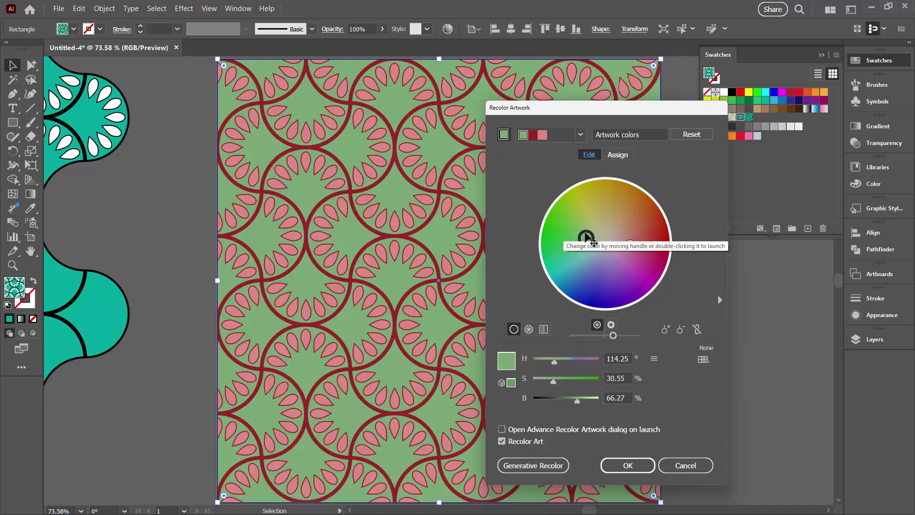
pyautogui.moveTo(585, 238); pyautogui.dragTo(580, 234)
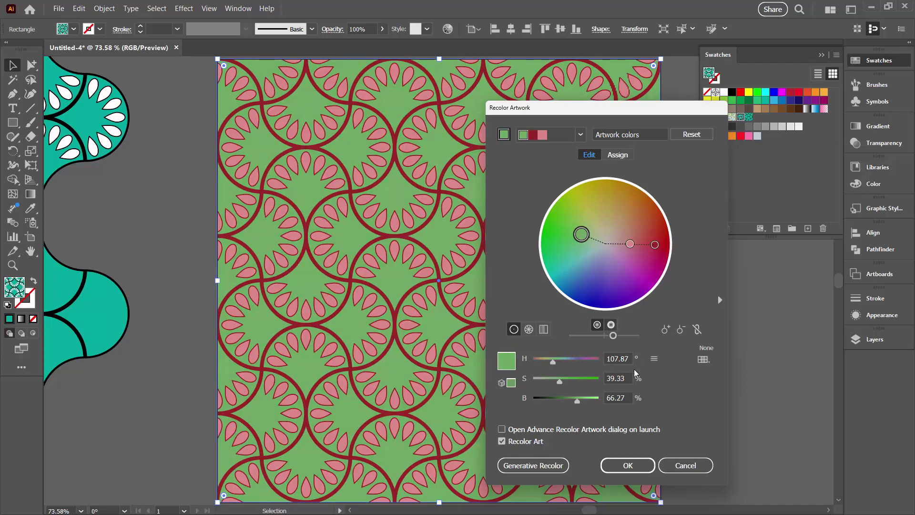
pyautogui.click(628, 465)
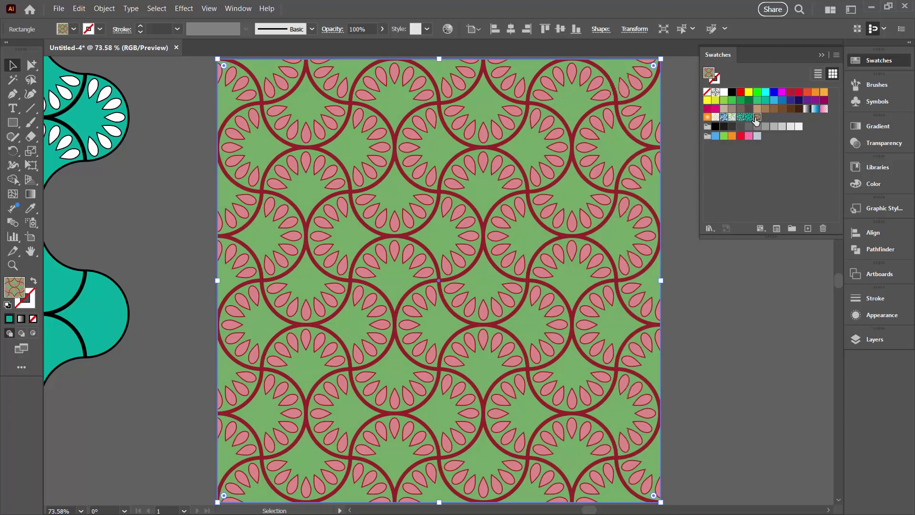
# Recolor the rectangle's pattern again with linked harmony colors, rotating the background to a blue of about H 221°, S 47%, and apply it.
pyautogui.moveTo(756, 120); pyautogui.dragTo(444, 64)
pyautogui.click(448, 29)
pyautogui.click(781, 463)
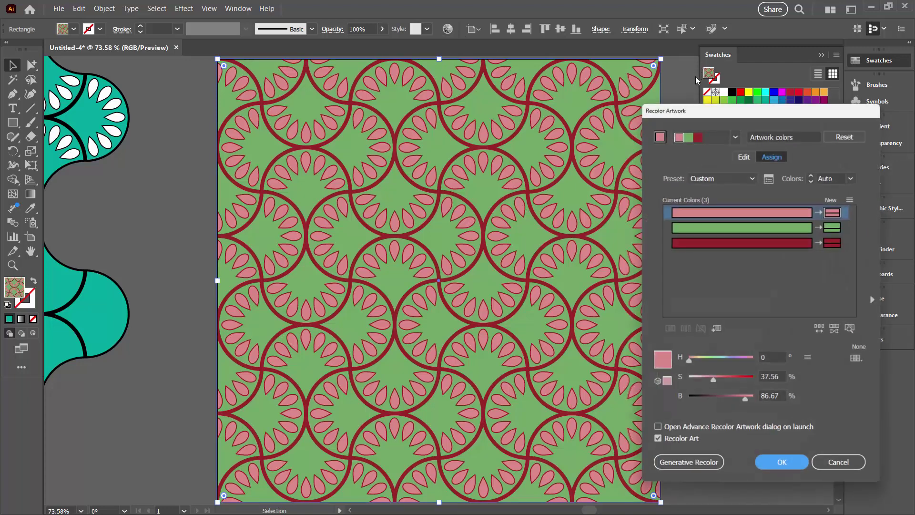
pyautogui.moveTo(733, 113); pyautogui.dragTo(650, 116)
pyautogui.click(666, 157)
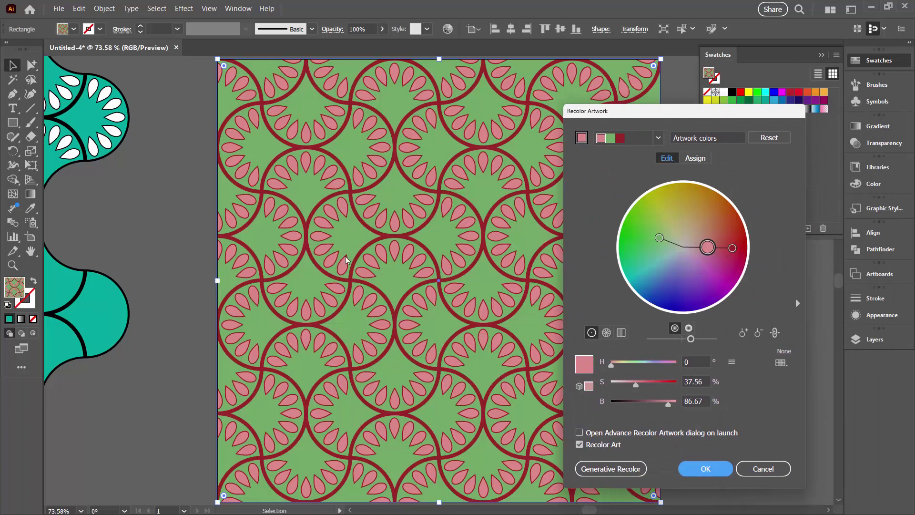
pyautogui.click(773, 331)
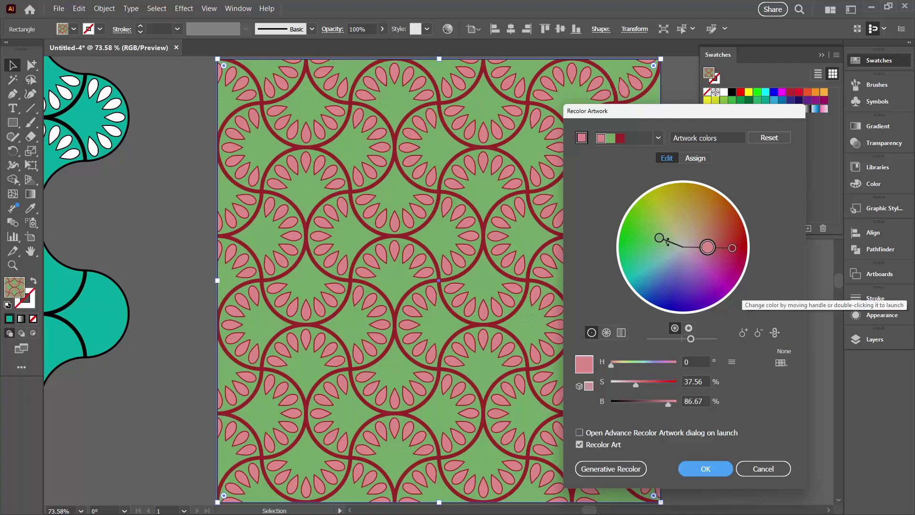
pyautogui.moveTo(659, 238); pyautogui.dragTo(666, 272)
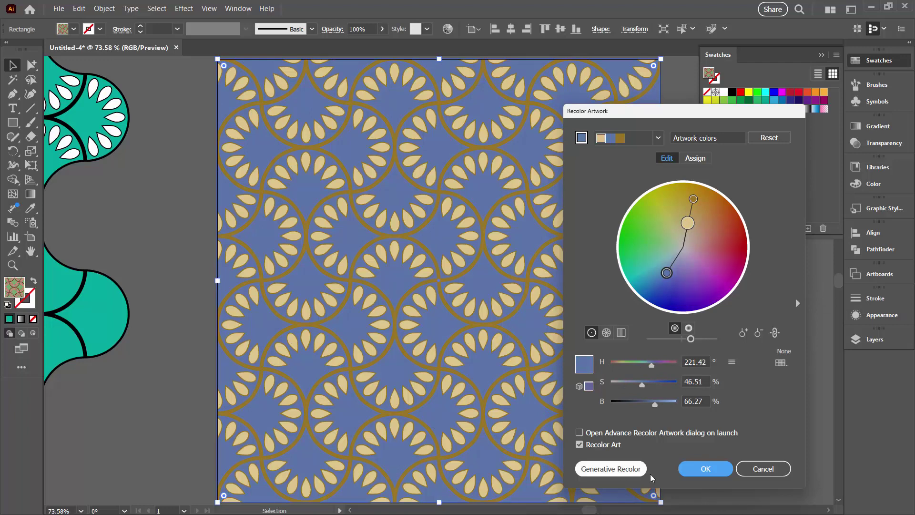
pyautogui.click(694, 471)
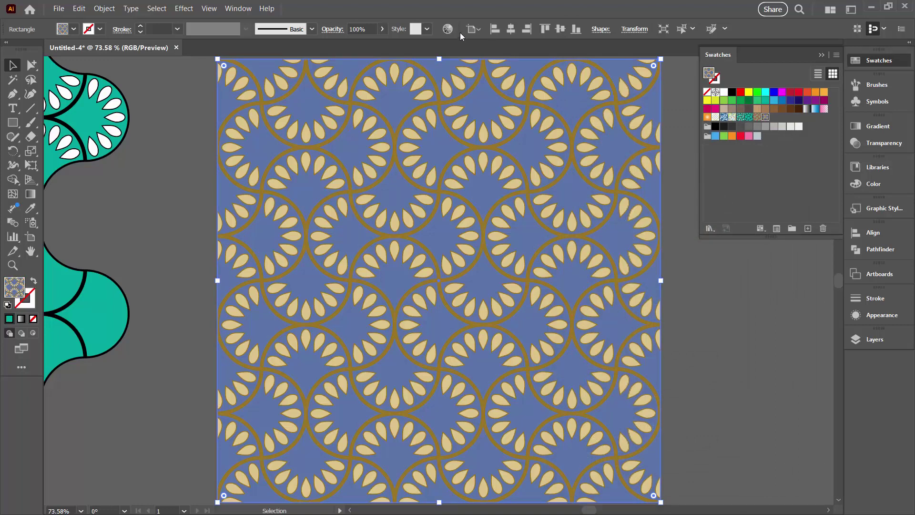
# Recolor the pattern once more with linked harmony colors, rotating the background to a dusty red of about H 3°, S 35%, and apply it.
pyautogui.click(448, 30)
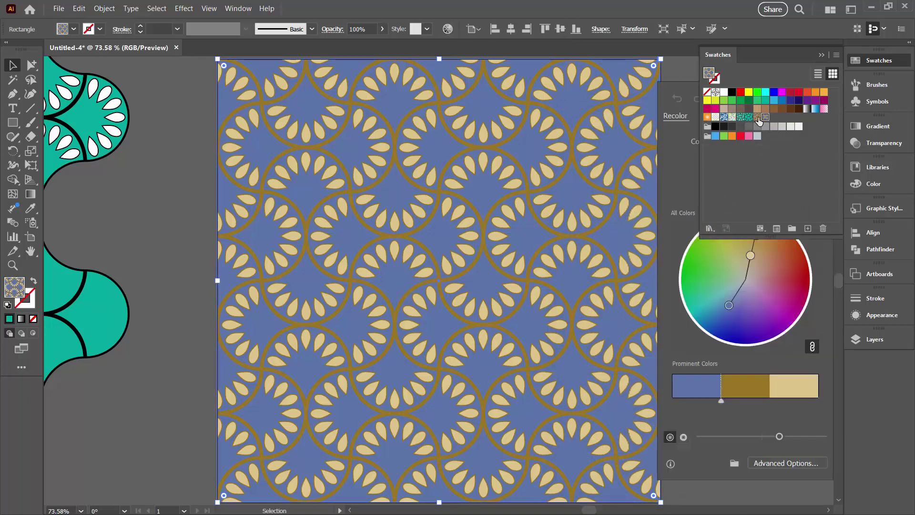
pyautogui.click(777, 463)
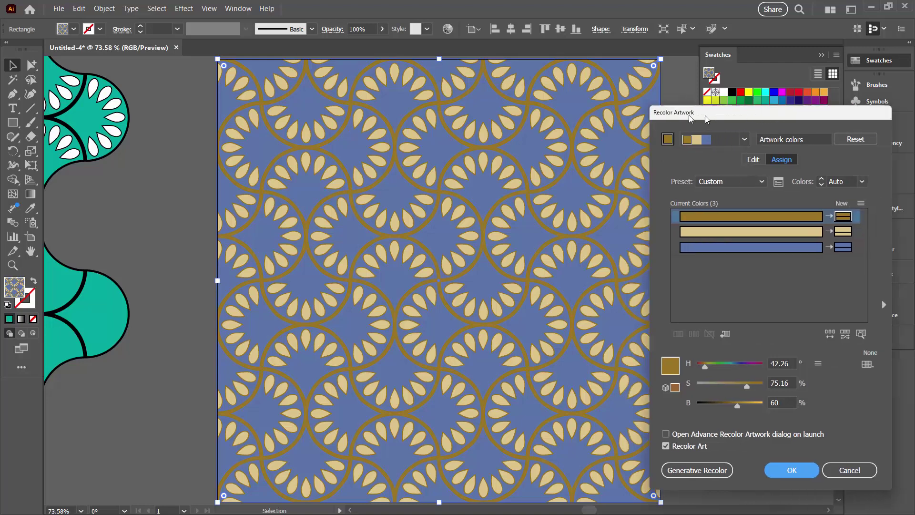
pyautogui.click(689, 154)
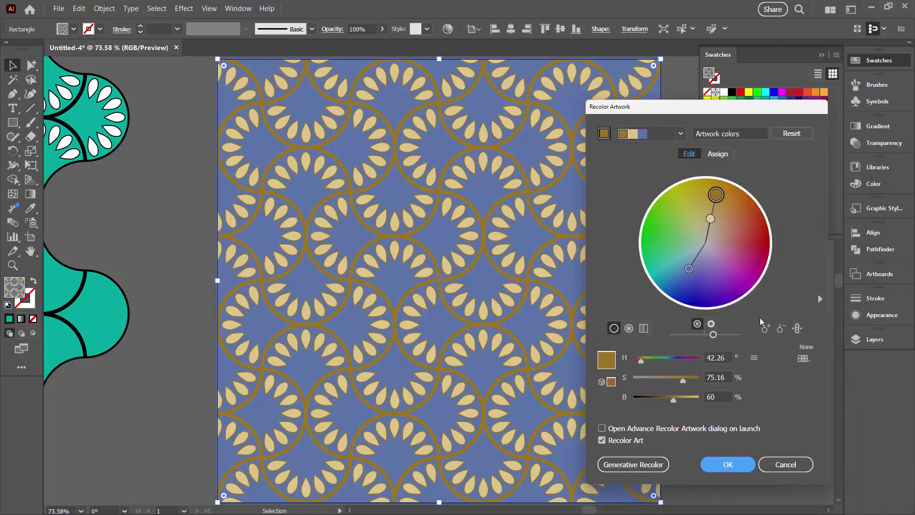
pyautogui.moveTo(689, 268)
pyautogui.mouseDown()
pyautogui.moveTo(721, 268)
pyautogui.moveTo(729, 243)
pyautogui.mouseUp()
pyautogui.moveTo(728, 242); pyautogui.dragTo(728, 240)
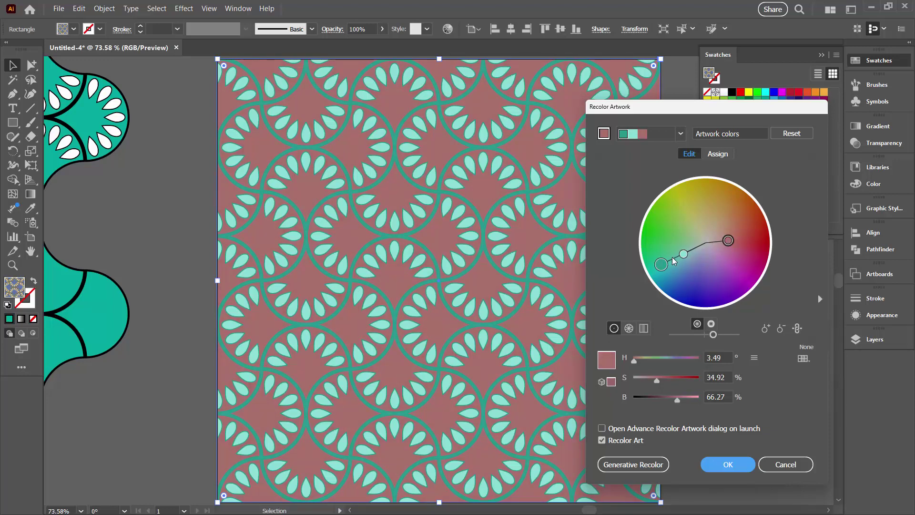
pyautogui.click(729, 465)
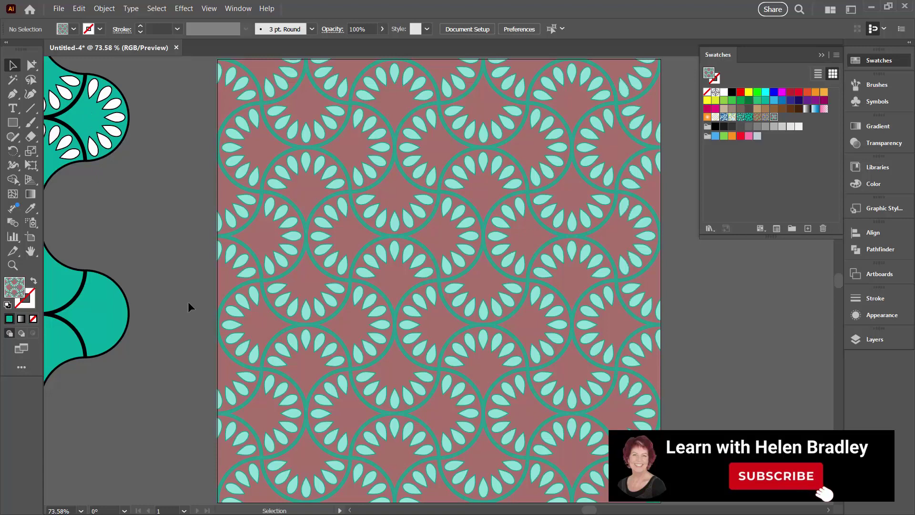
pyautogui.hscroll(-5, 164, 279)
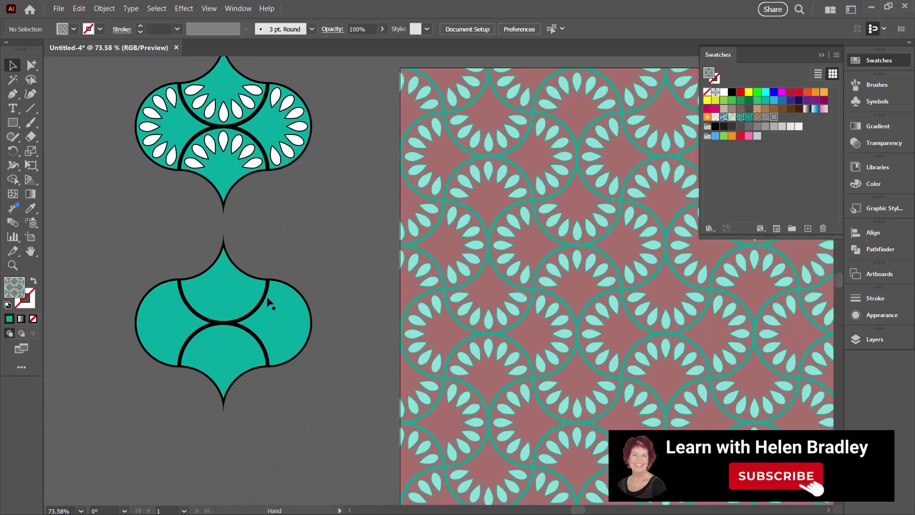